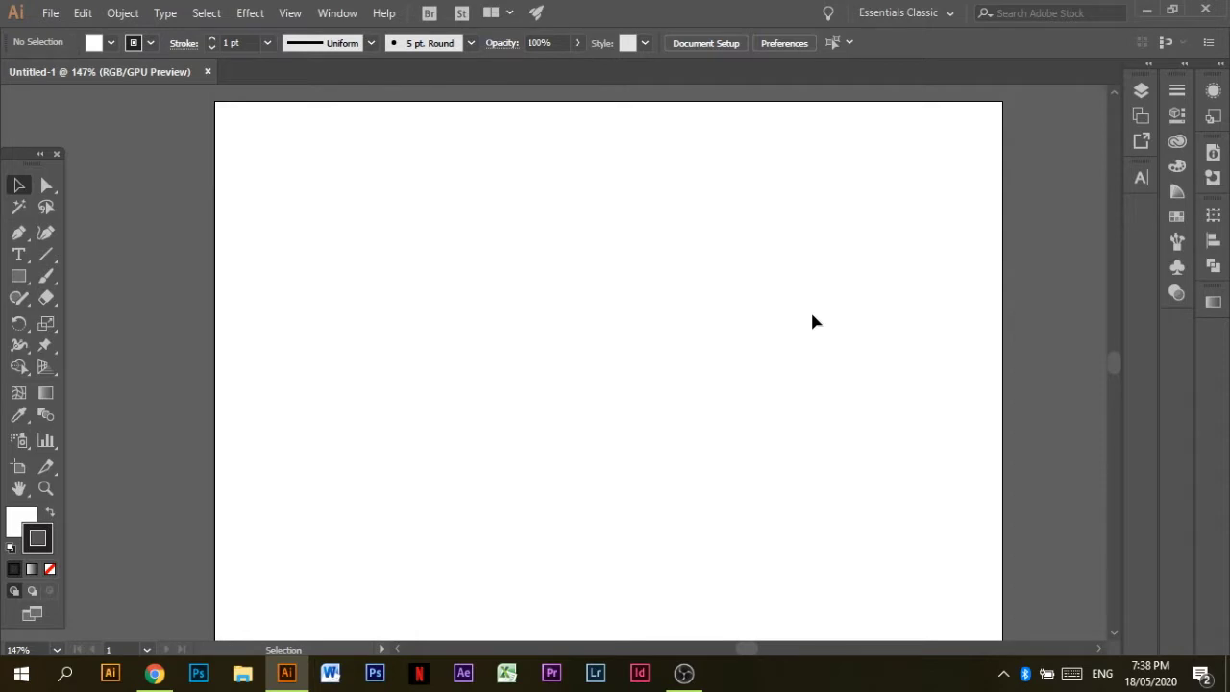
- Draw a small circle about 2.5 mm wide with no stroke near the middle of the artboard
{"action": "key", "text": "ctrl+plus"}
{"action": "key", "text": "ctrl+plus"}
{"action": "key", "text": "ctrl+plus"}
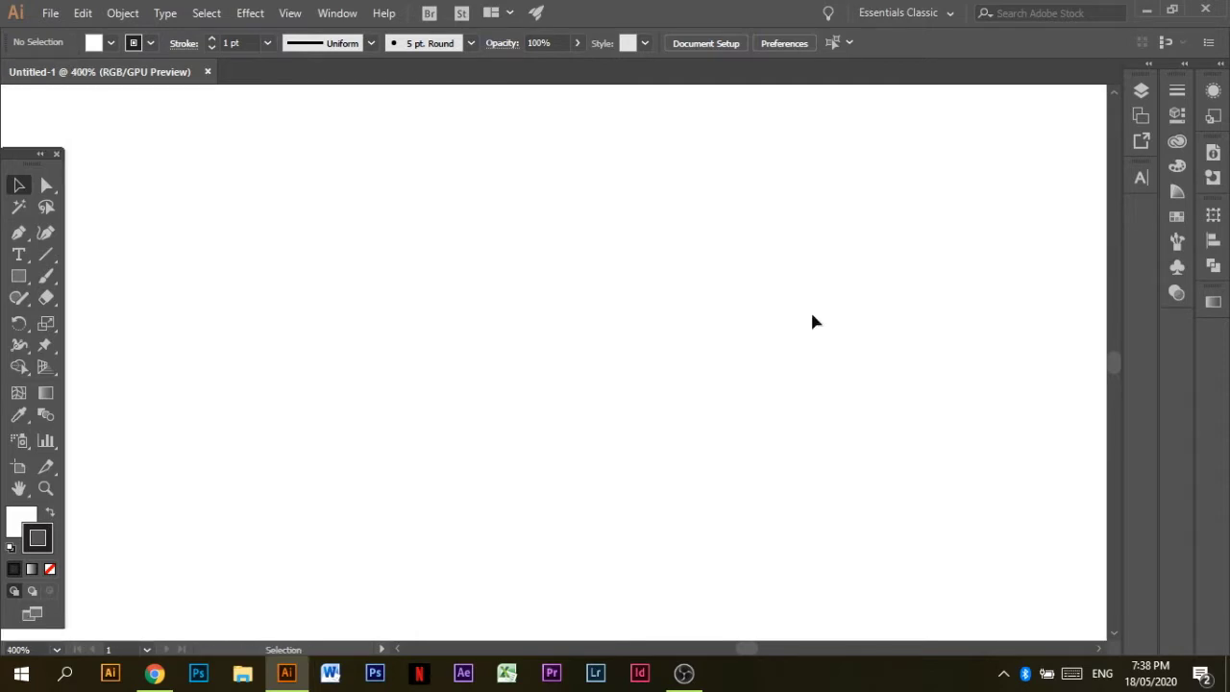
{"action": "left_click", "coordinate": [19, 277]}
{"action": "left_click", "coordinate": [88, 320]}
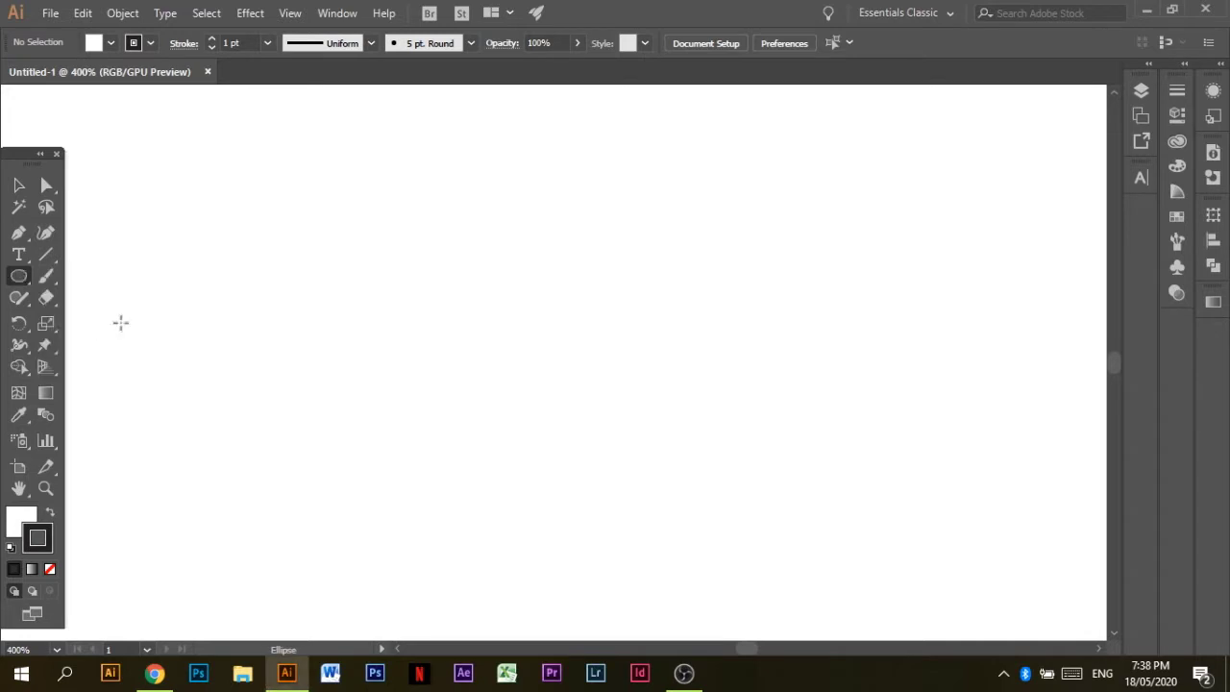
{"action": "left_click", "coordinate": [51, 569]}
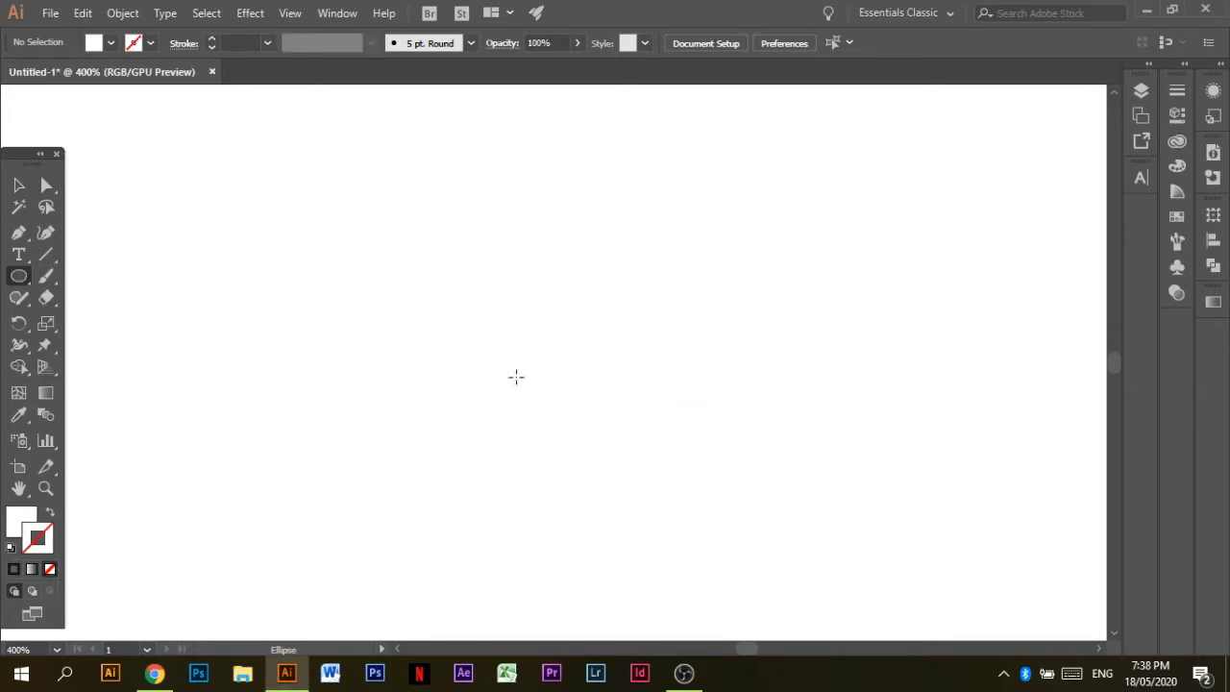
{"action": "left_click_drag", "start_coordinate": [517, 374], "coordinate": [534, 416]}
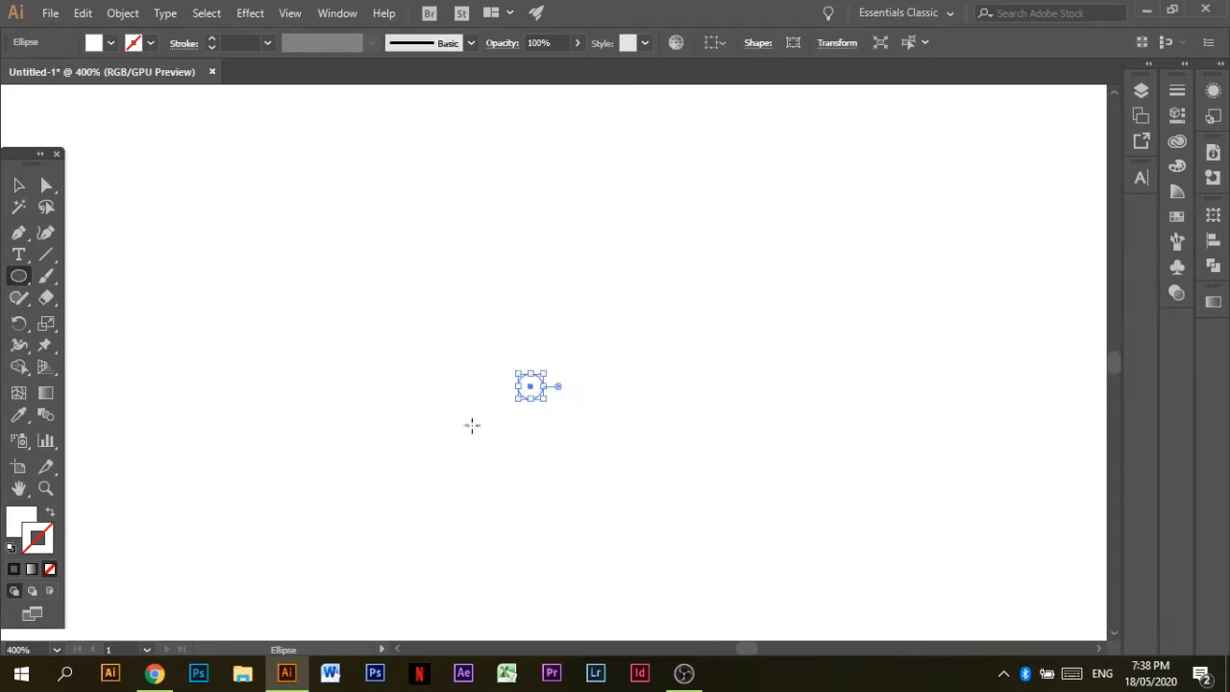
- Fill the small circle with dark green and deselect it
{"action": "left_click", "coordinate": [104, 44]}
{"action": "left_click", "coordinate": [50, 75]}
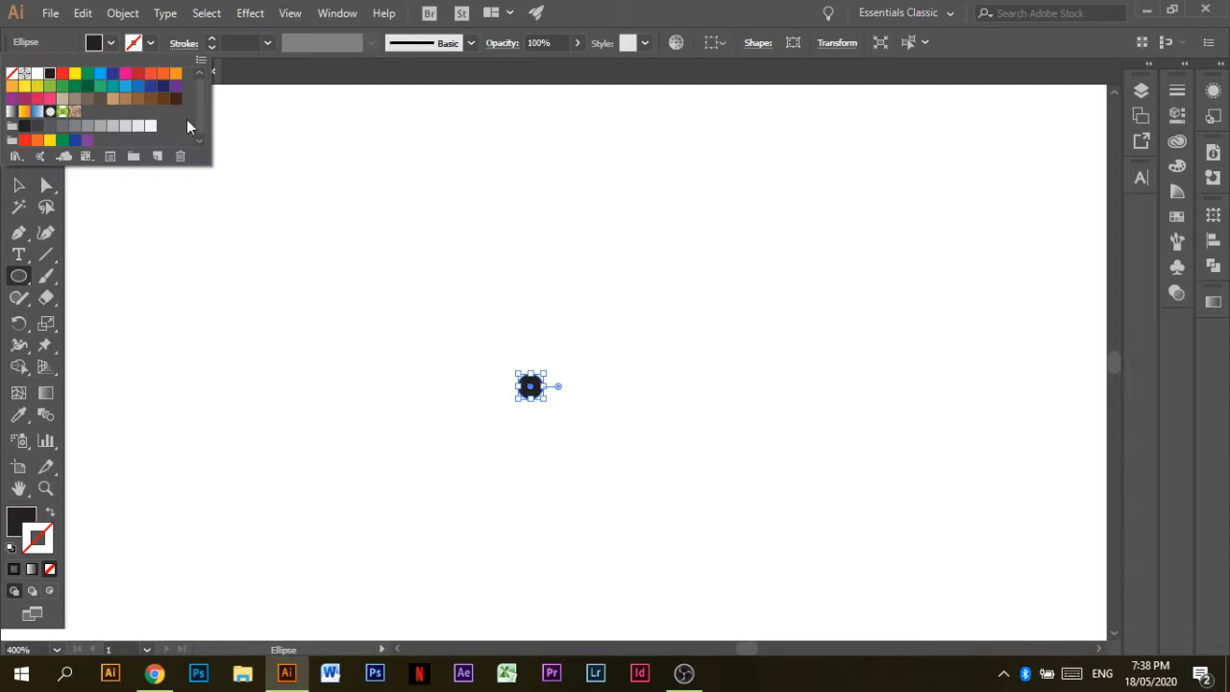
{"action": "left_click", "coordinate": [88, 87]}
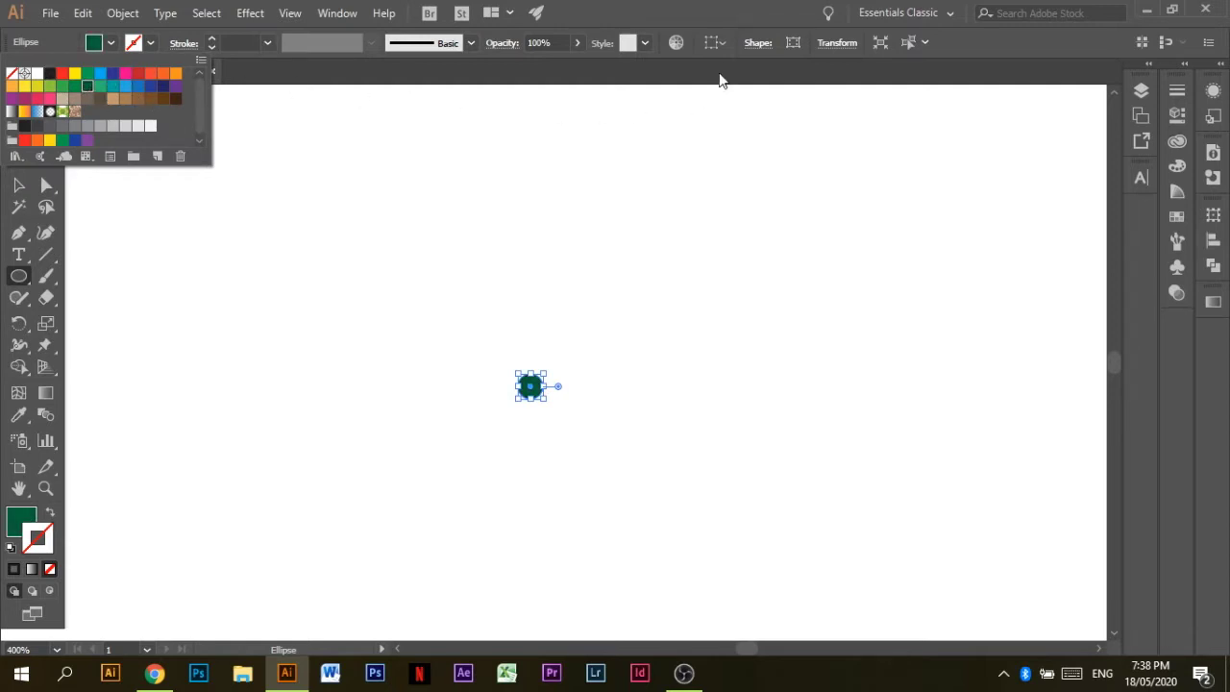
{"action": "key", "text": "Escape"}
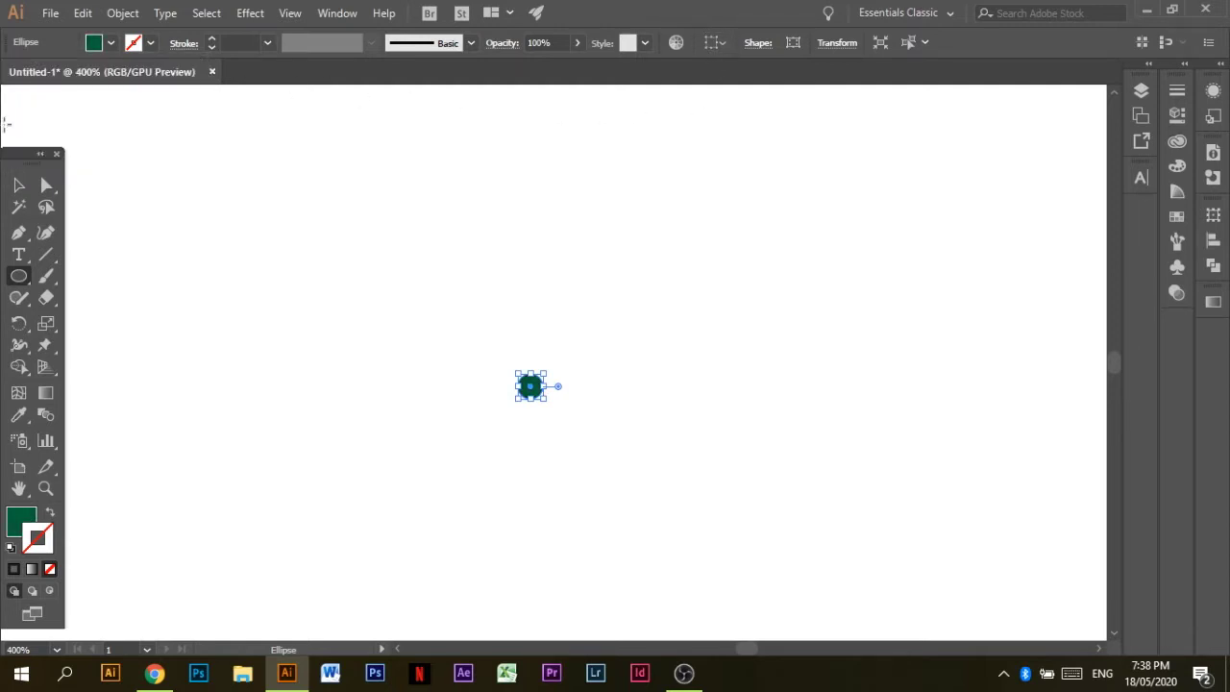
{"action": "left_click", "coordinate": [19, 185]}
{"action": "left_click", "coordinate": [527, 343]}
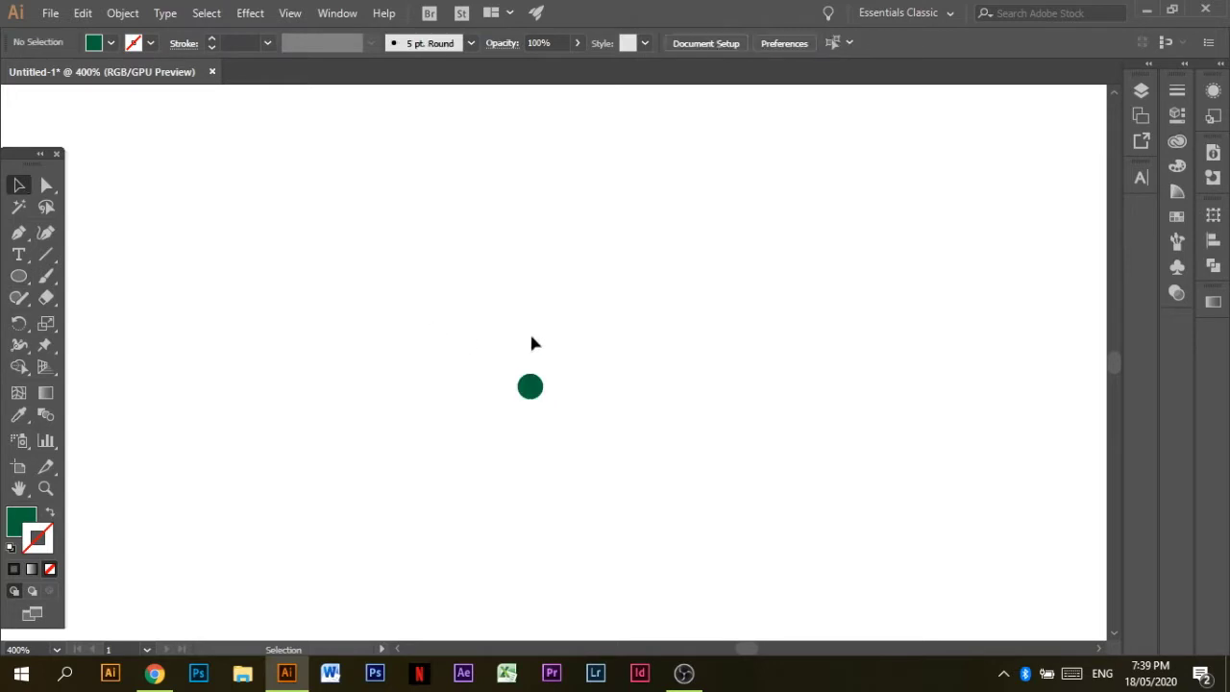
- Draw a larger dark green circle about 4.1 mm wide just above the small one
{"action": "left_click", "coordinate": [20, 278]}
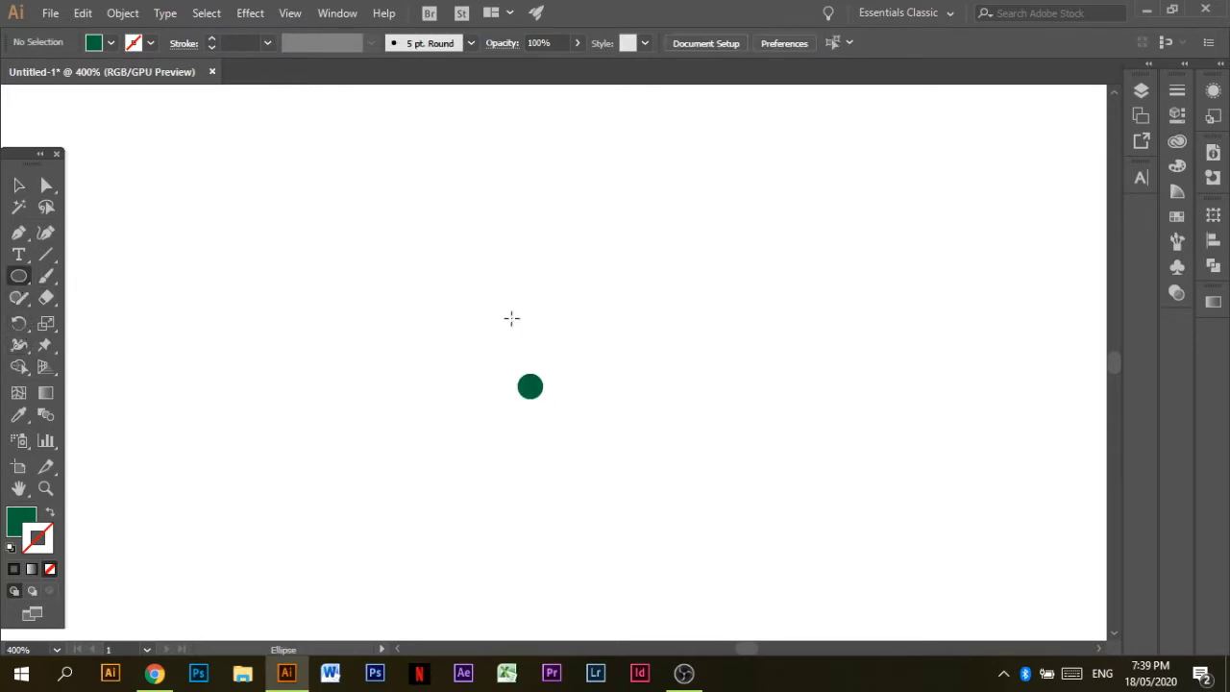
{"action": "left_click_drag", "start_coordinate": [529, 315], "coordinate": [545, 357]}
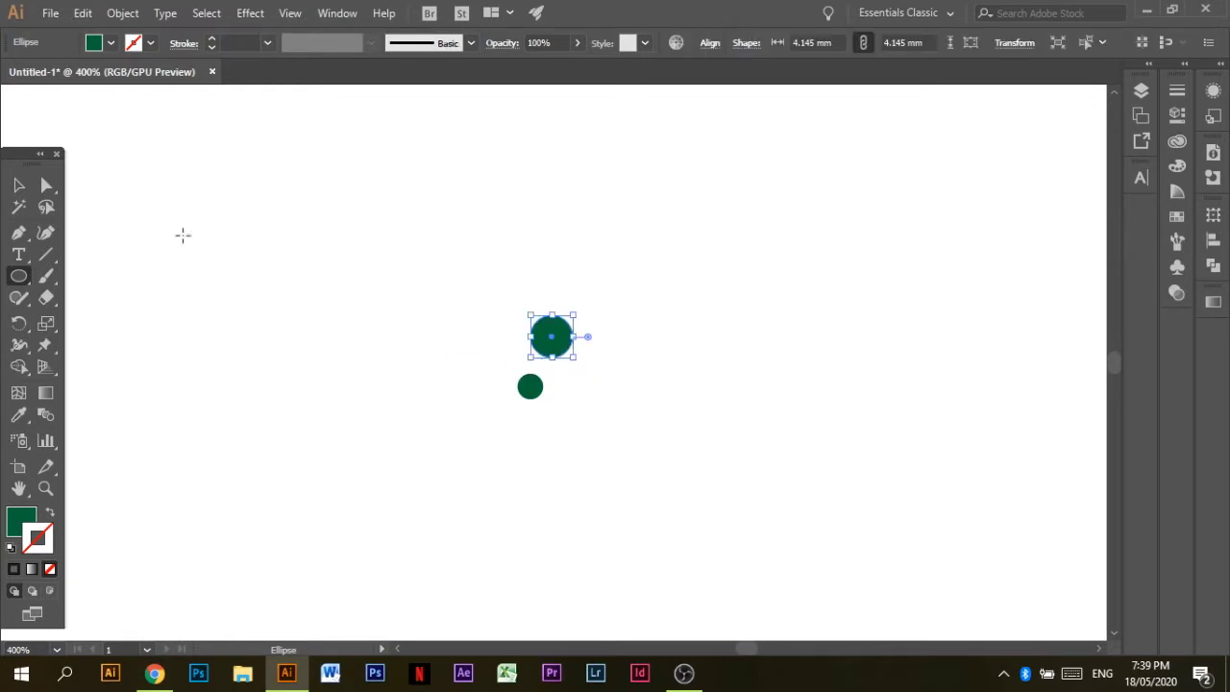
{"action": "left_click", "coordinate": [47, 186]}
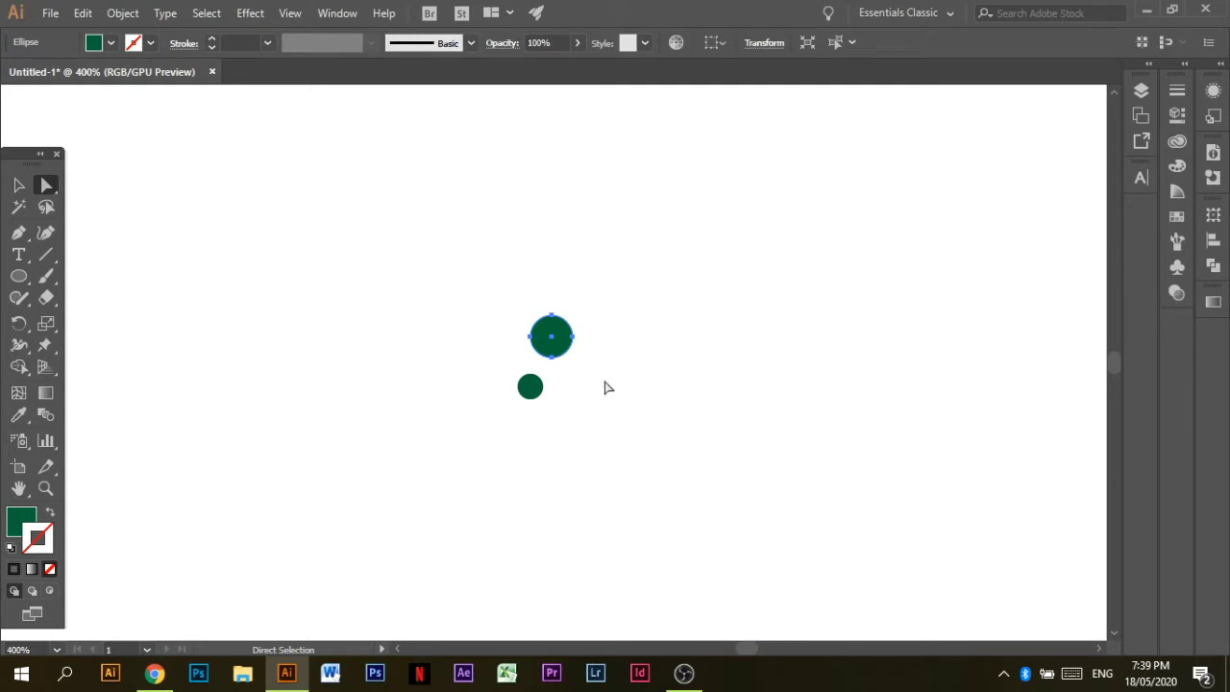
{"action": "key", "text": "Delete"}
{"action": "key", "text": "ctrl+z"}
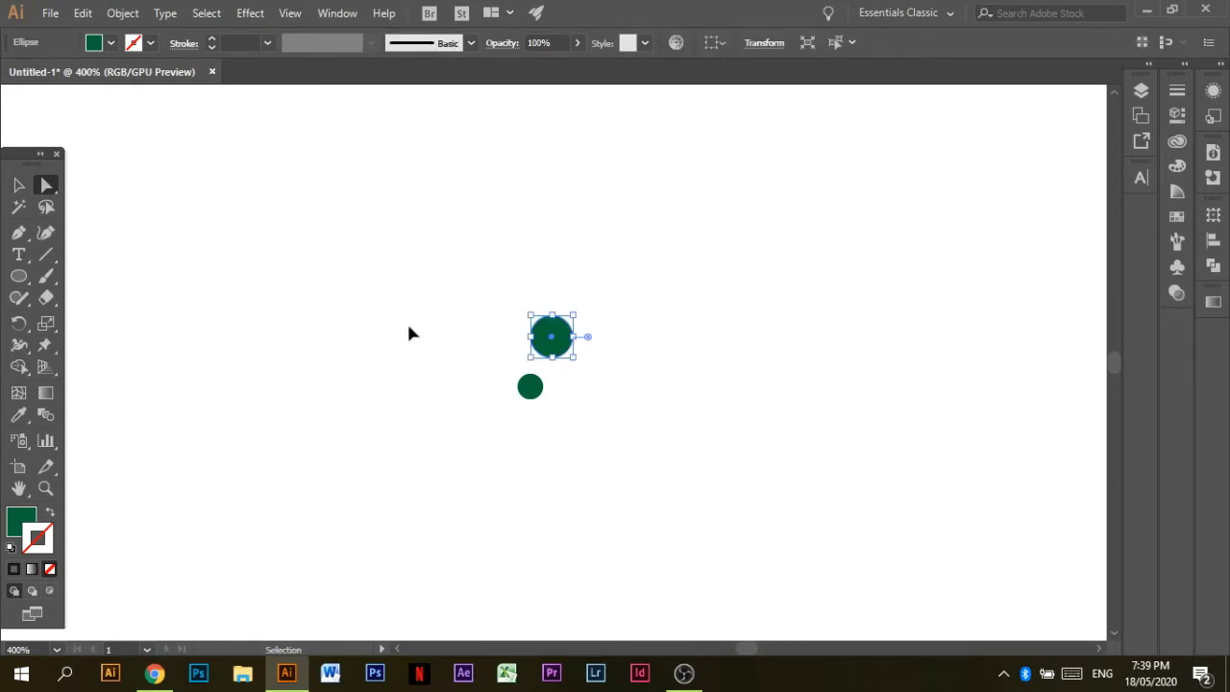
- Reshape the larger circle into a petal by lowering its side anchors, raising its top anchor to about Y 62.6 mm and lowering its bottom anchor to about 70.3 mm
{"action": "left_click", "coordinate": [549, 337]}
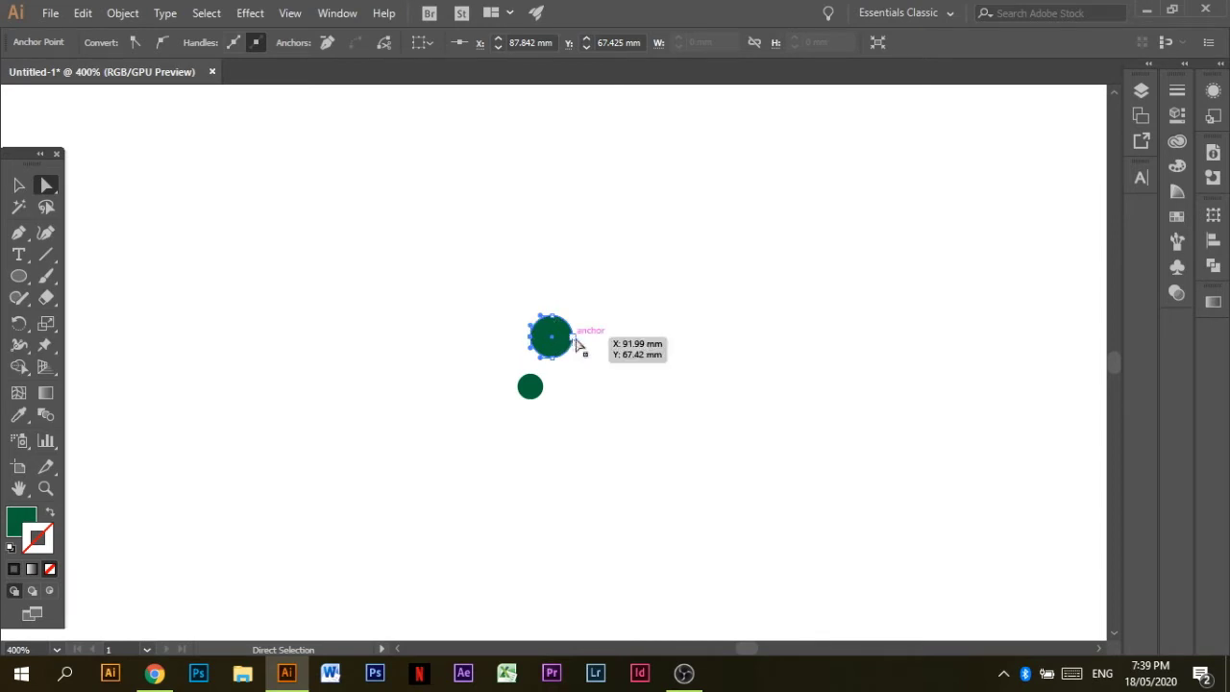
{"action": "key", "text": "ctrl"}
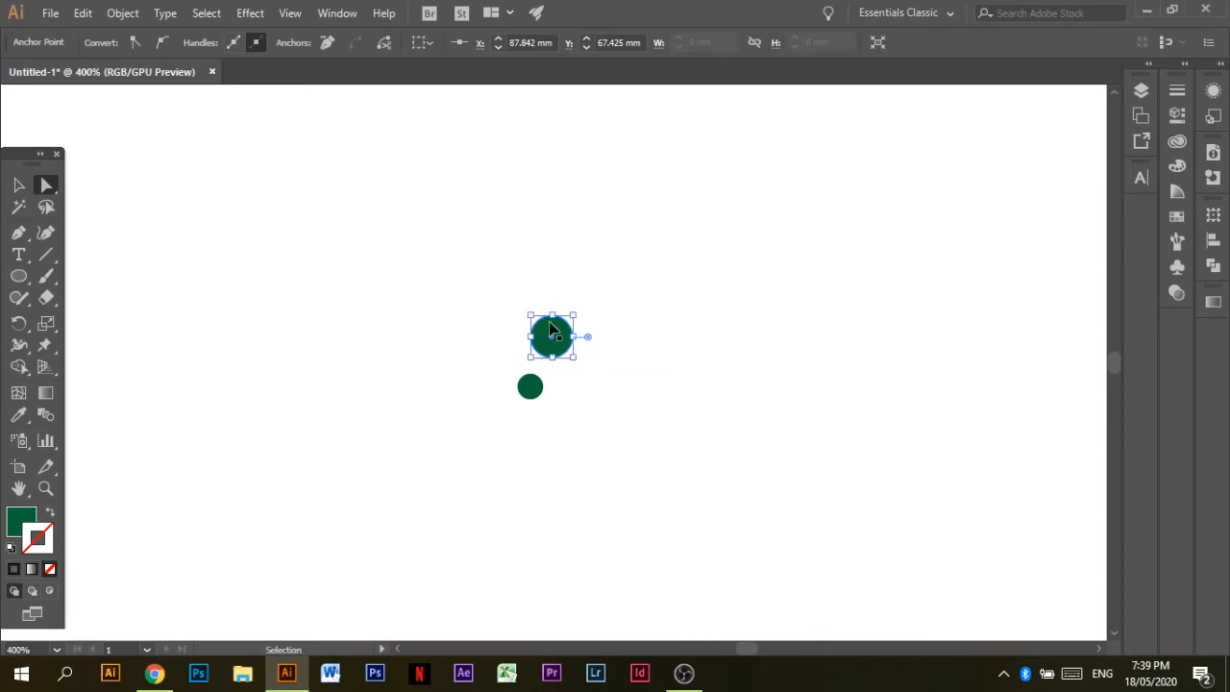
{"action": "key", "text": "ctrl+equal"}
{"action": "key", "text": "ctrl+equal"}
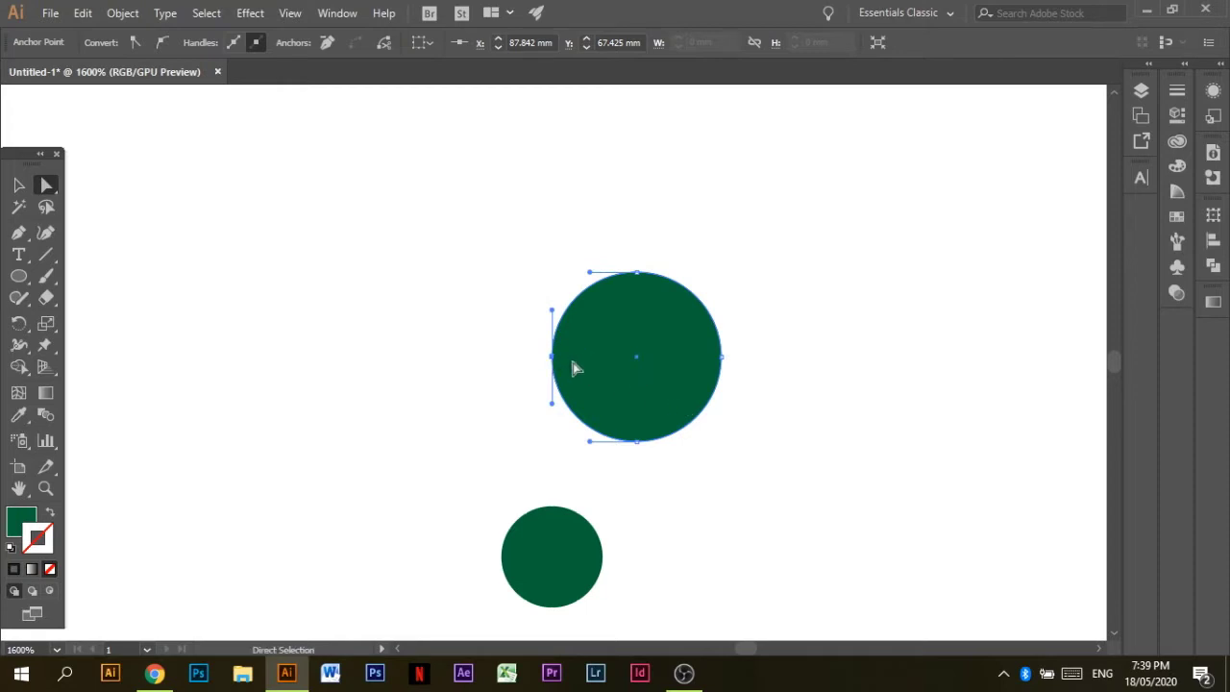
{"action": "left_click", "coordinate": [721, 357]}
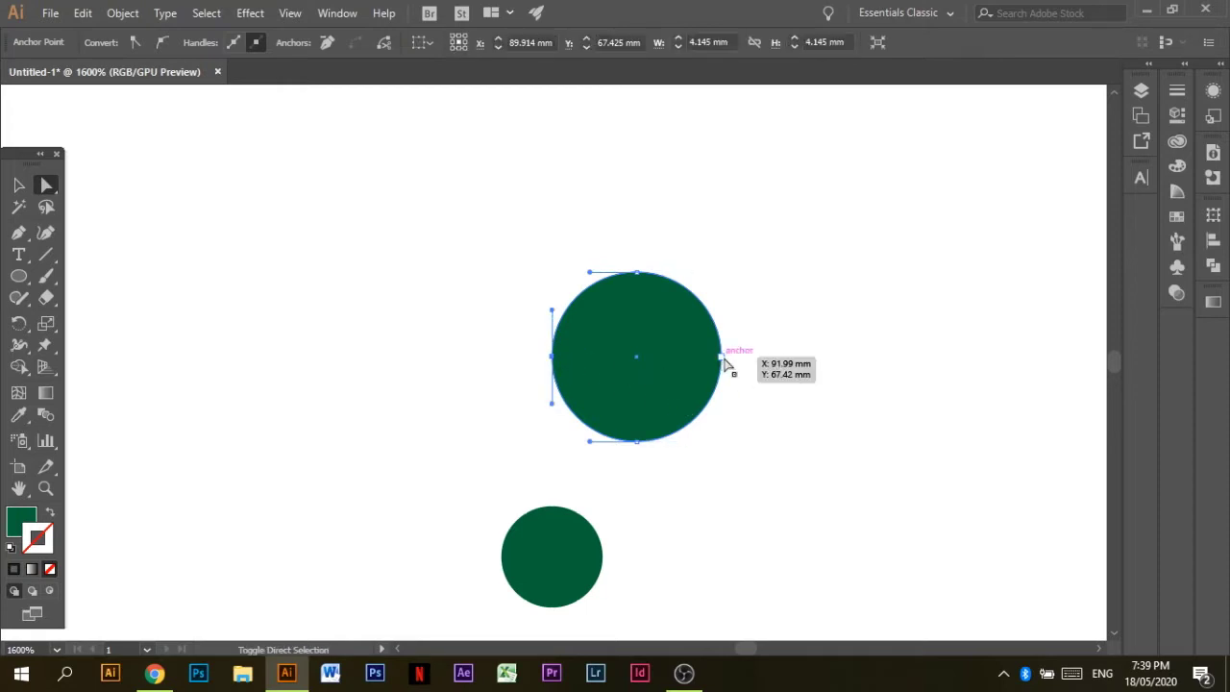
{"action": "left_click", "coordinate": [552, 357]}
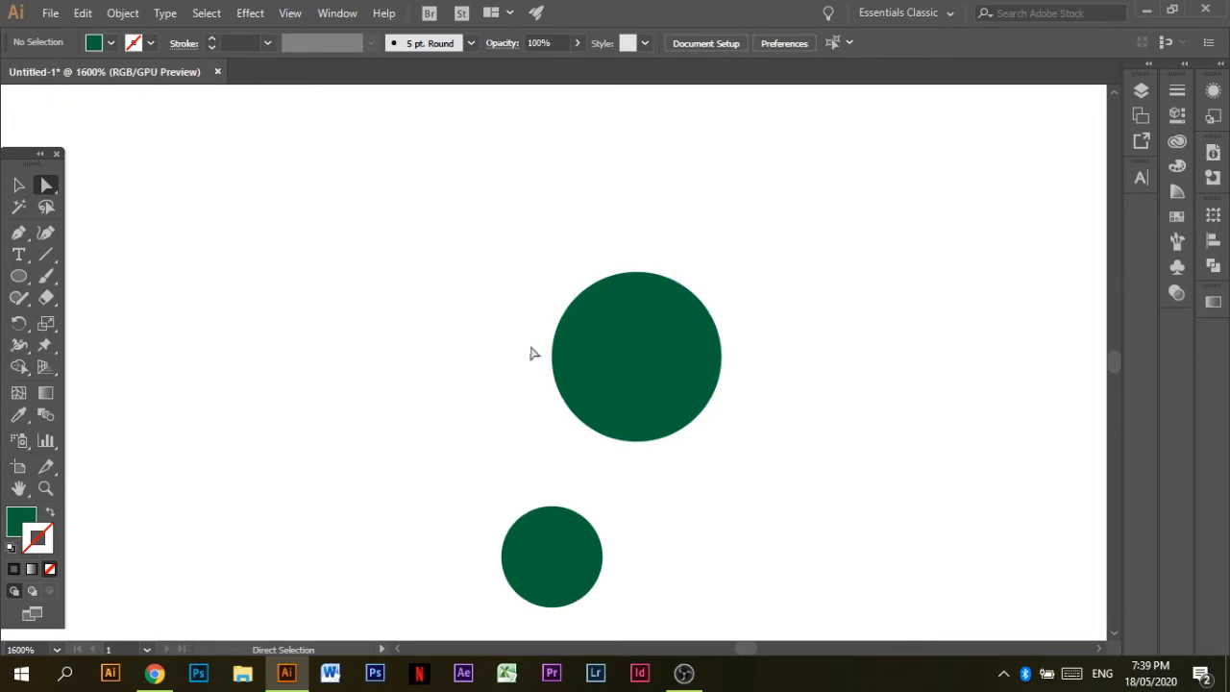
{"action": "left_click", "coordinate": [720, 380]}
{"action": "key", "text": "Down"}
{"action": "key", "text": "Down"}
{"action": "left_click_drag", "start_coordinate": [637, 279], "coordinate": [637, 161]}
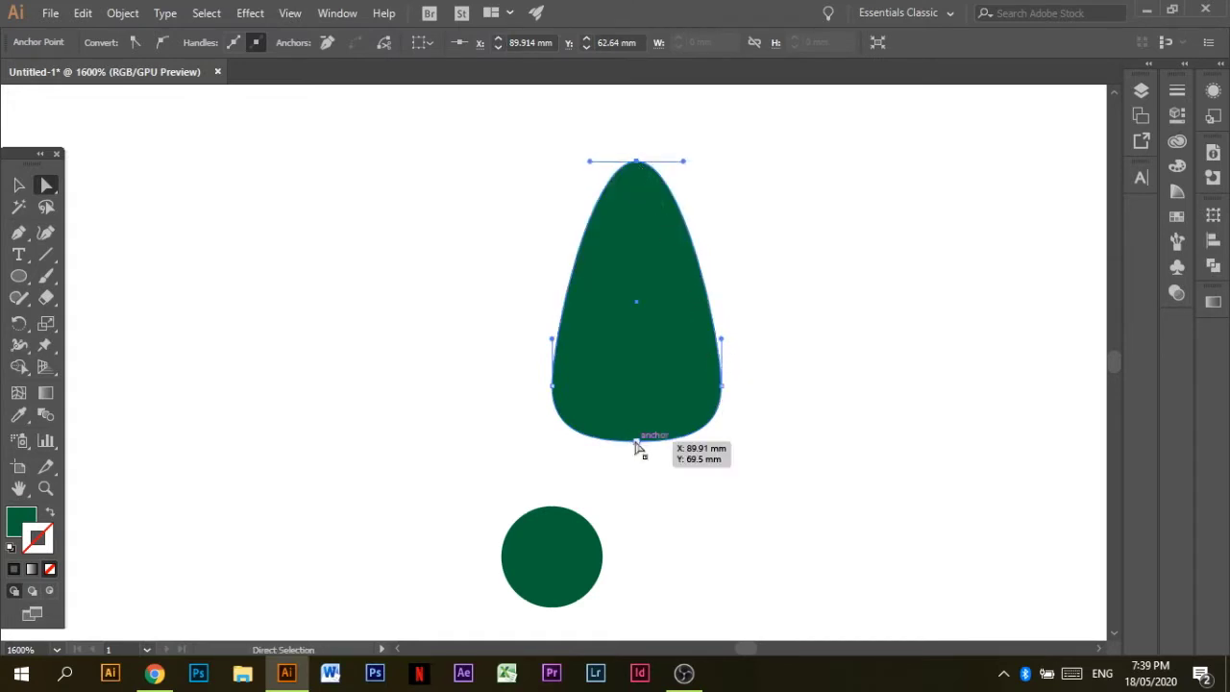
{"action": "left_click_drag", "start_coordinate": [636, 444], "coordinate": [636, 474]}
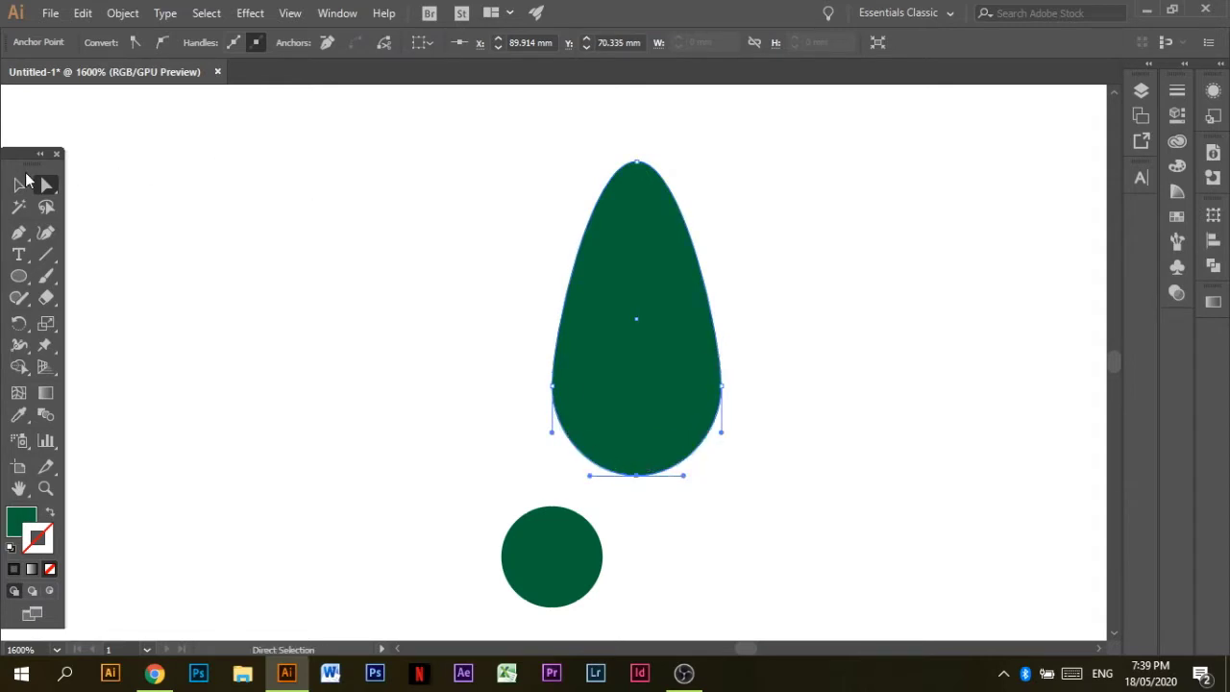
- Scale the petal down to slightly narrower than the small circle and place it just above that circle
{"action": "left_click", "coordinate": [23, 181]}
{"action": "left_click_drag", "start_coordinate": [725, 479], "coordinate": [671, 381]}
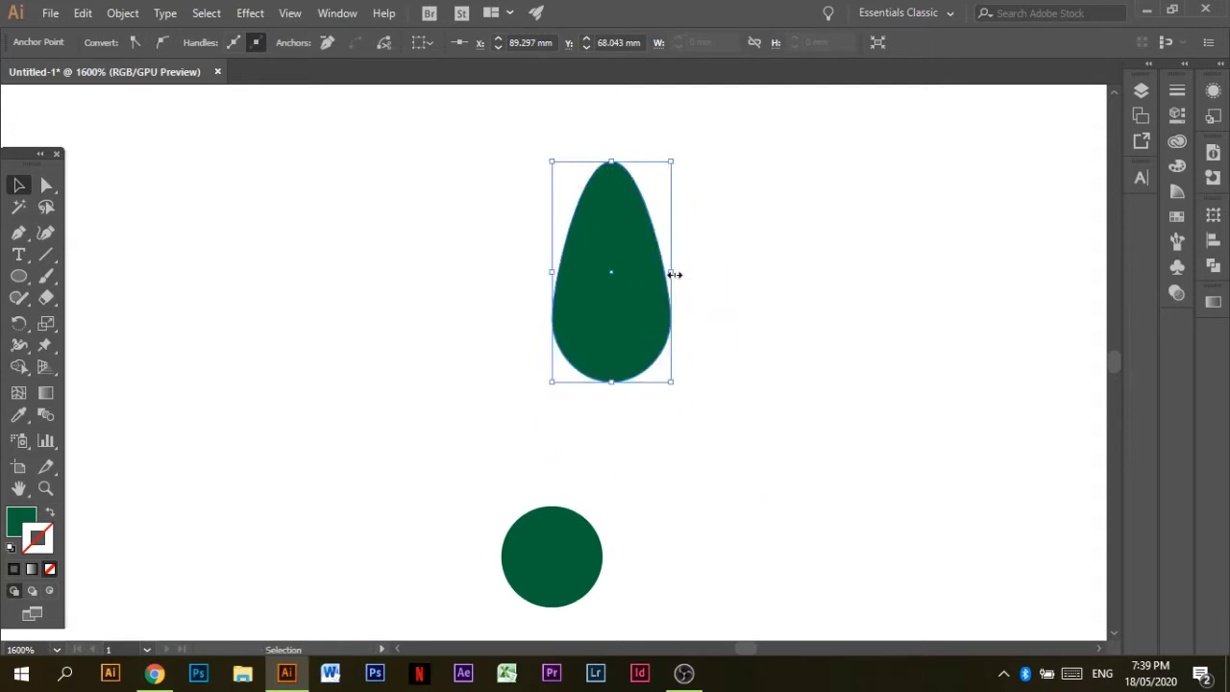
{"action": "left_click_drag", "start_coordinate": [673, 274], "coordinate": [568, 424]}
- Align the petal and the small circle on their horizontal centers and deselect both
{"action": "left_click_drag", "start_coordinate": [448, 365], "coordinate": [601, 562]}
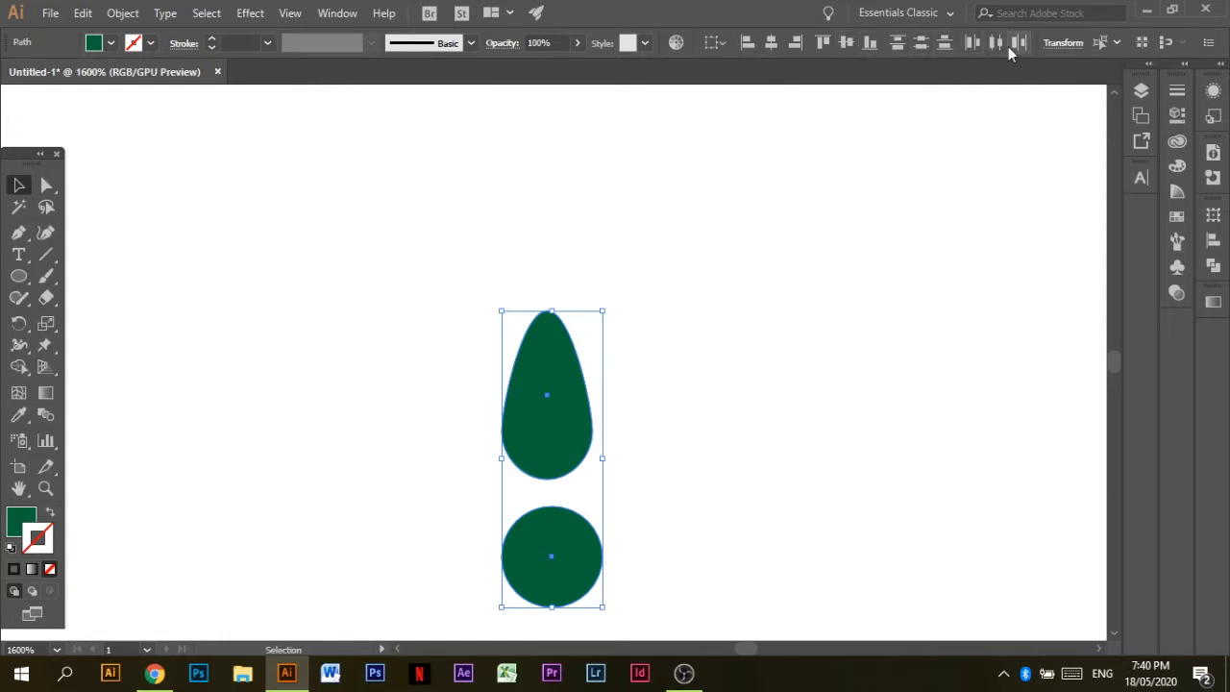
{"action": "left_click", "coordinate": [772, 46]}
{"action": "left_click", "coordinate": [590, 197]}
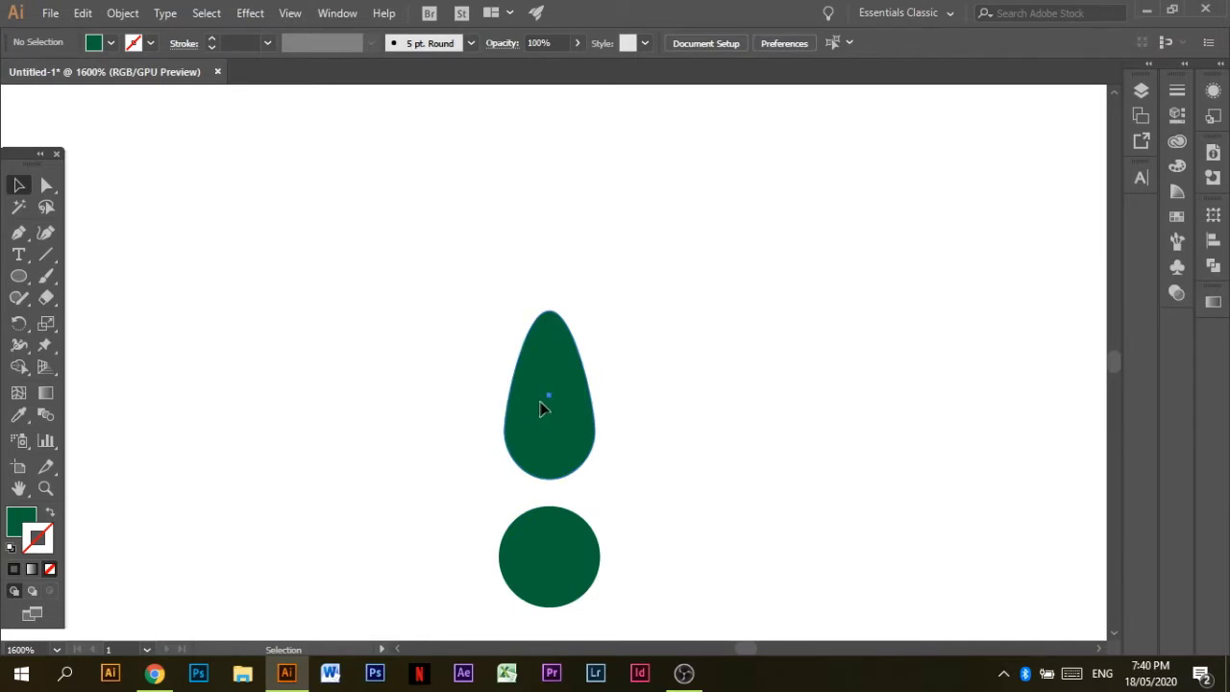
- Try rotating the petal upside down above the circle and undo the rotation
{"action": "left_click", "coordinate": [540, 408]}
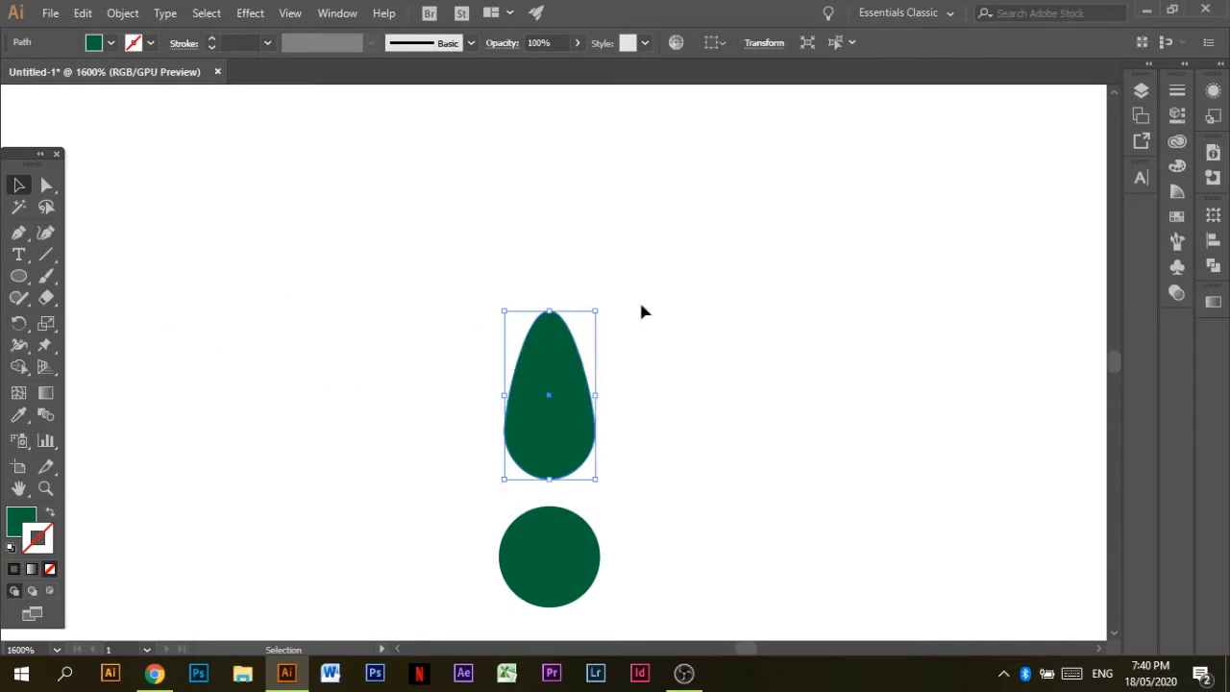
{"action": "left_click_drag", "start_coordinate": [605, 305], "coordinate": [521, 464]}
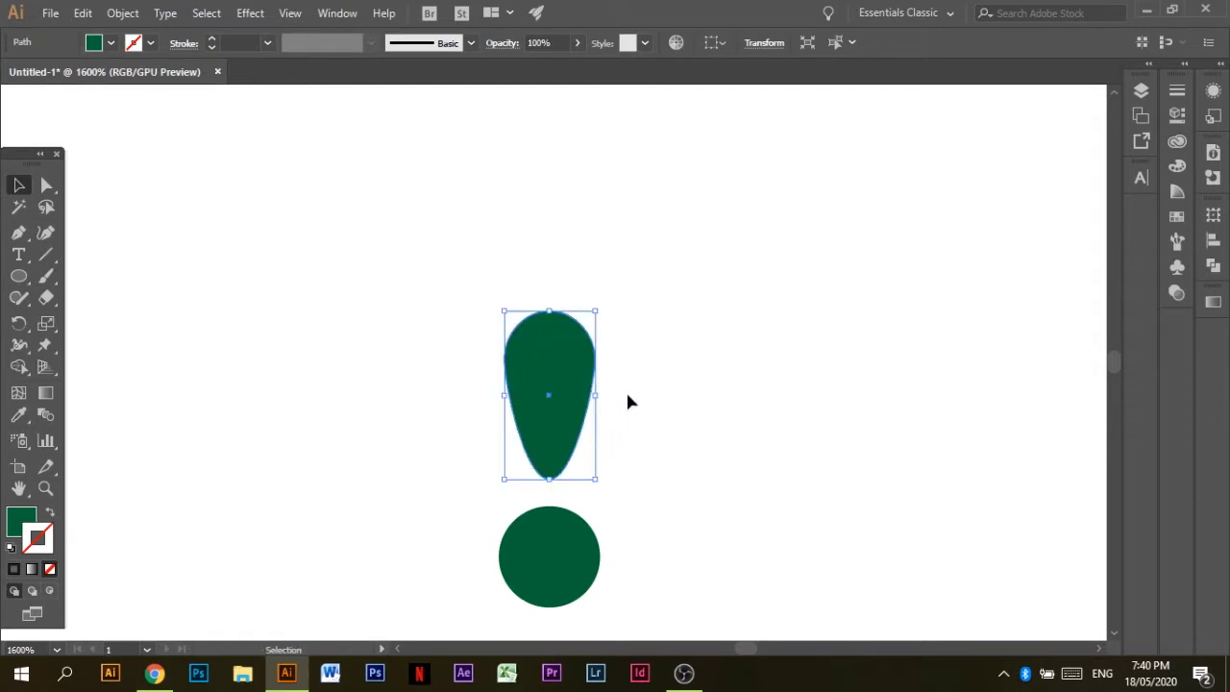
{"action": "key", "text": "ctrl+z"}
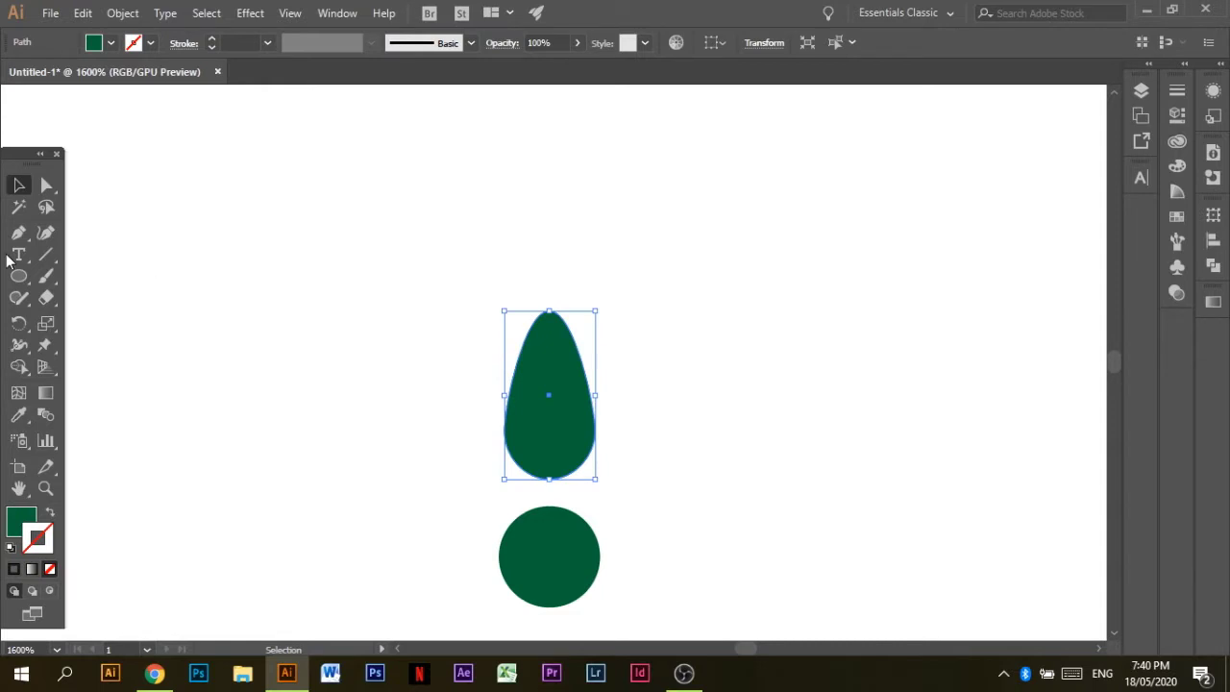
- Fill the petal with the light orange swatch and deselect it
{"action": "left_click", "coordinate": [111, 42]}
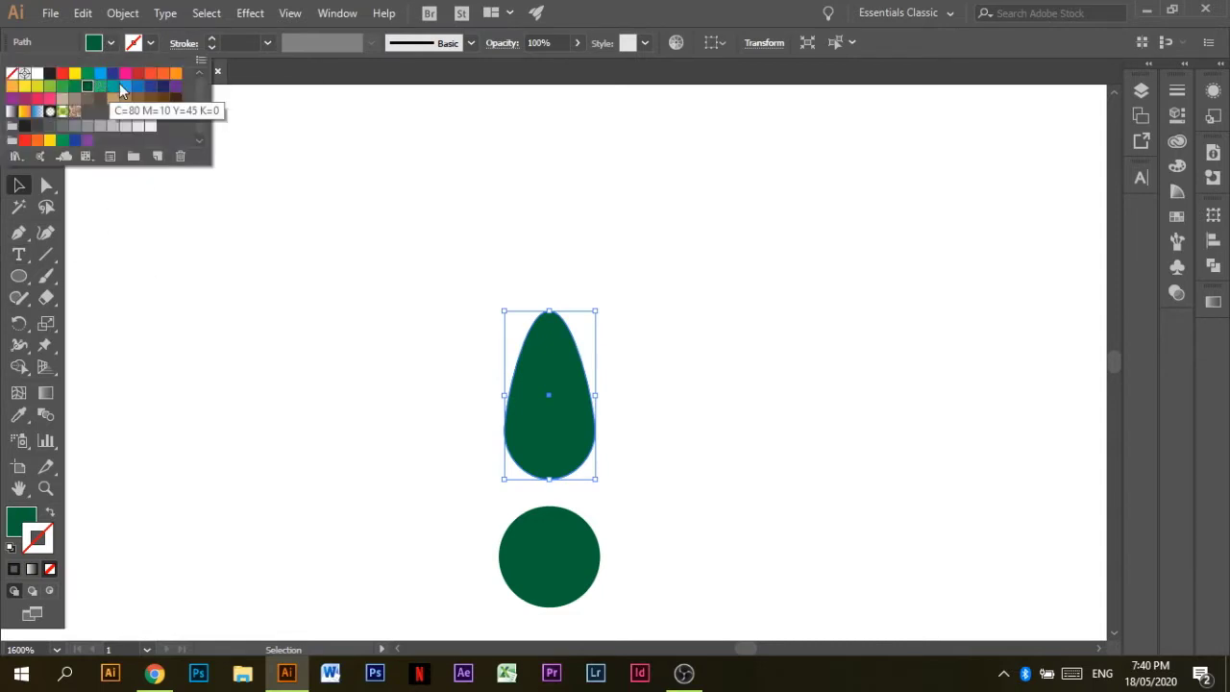
{"action": "left_click", "coordinate": [176, 76]}
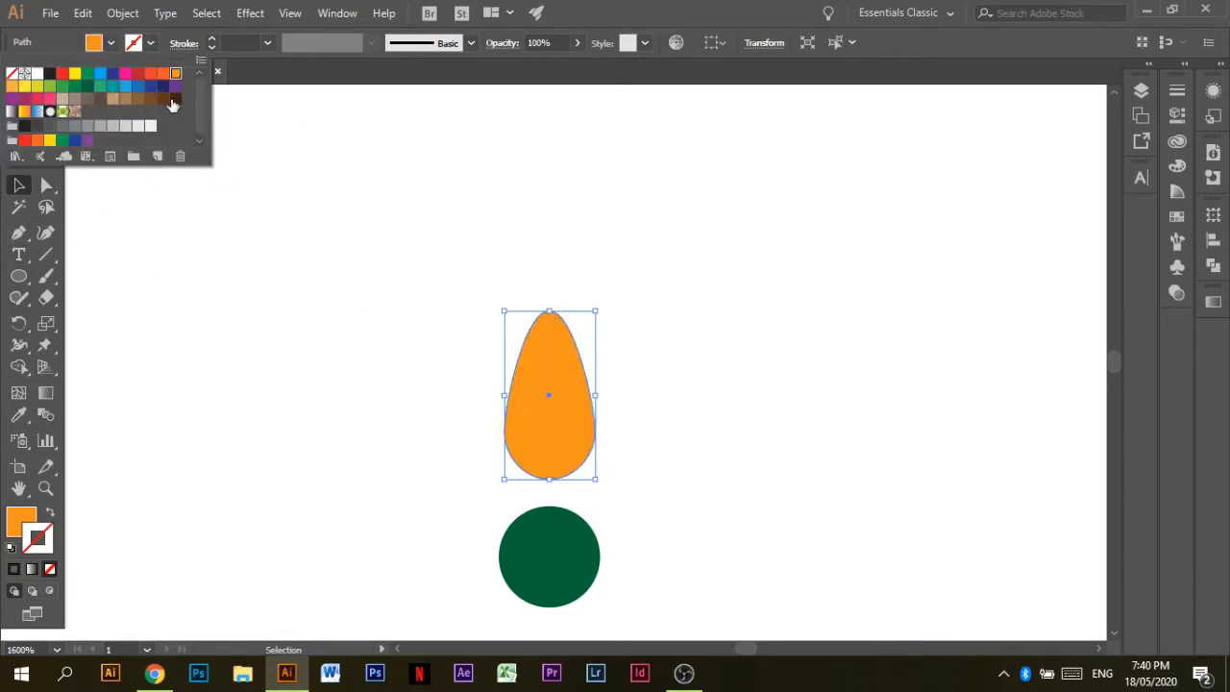
{"action": "left_click", "coordinate": [12, 86]}
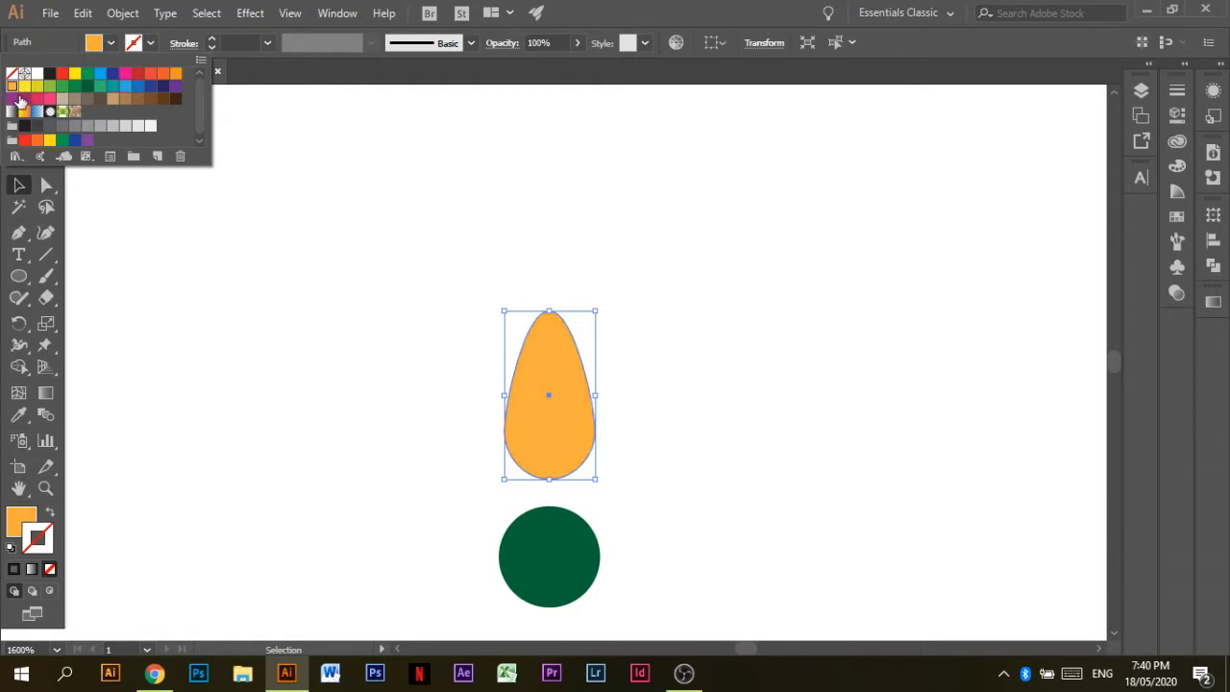
{"action": "left_click", "coordinate": [351, 405]}
{"action": "left_click", "coordinate": [722, 440]}
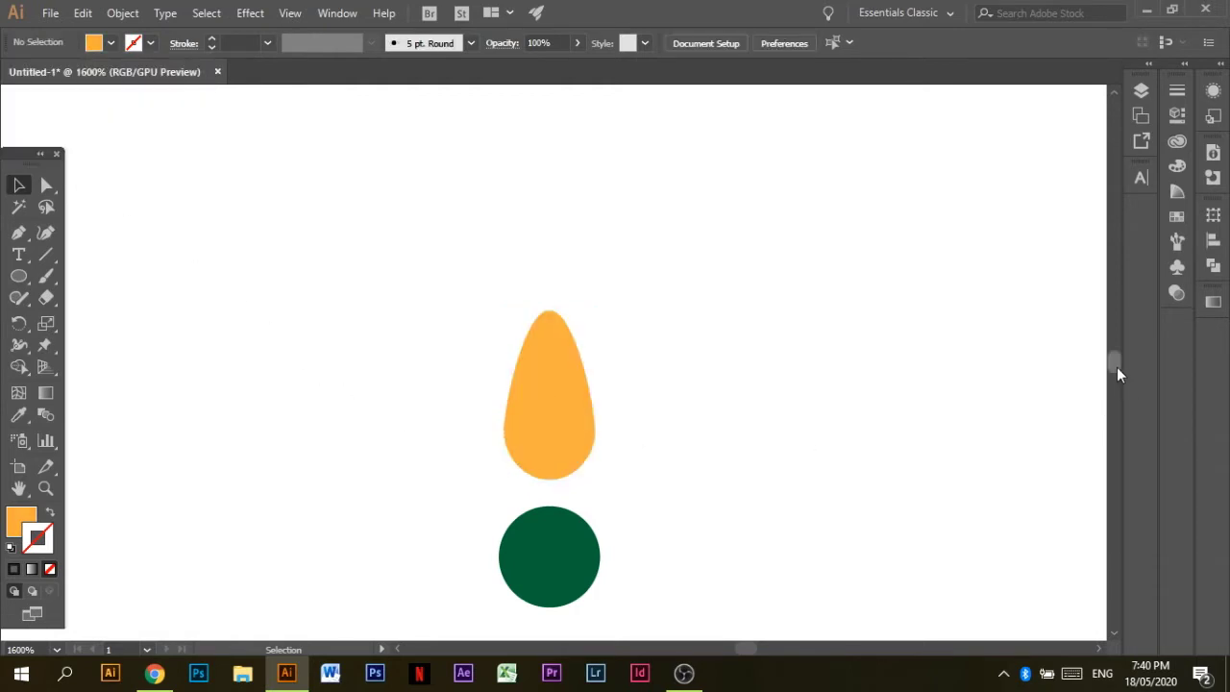
- Fill the small circle below the petal with the red-orange swatch
{"action": "scroll", "coordinate": [1115, 361], "scroll_direction": "down", "scroll_amount": 5}
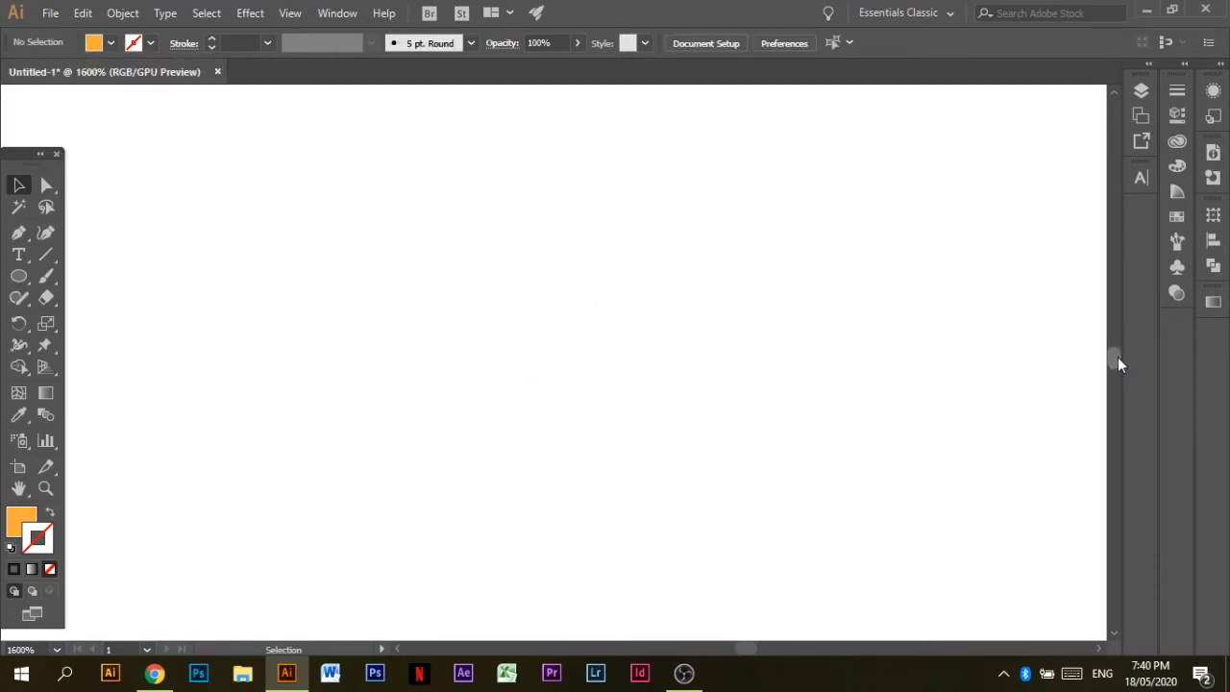
{"action": "left_click_drag", "start_coordinate": [1116, 360], "coordinate": [1109, 361]}
{"action": "left_click", "coordinate": [538, 160]}
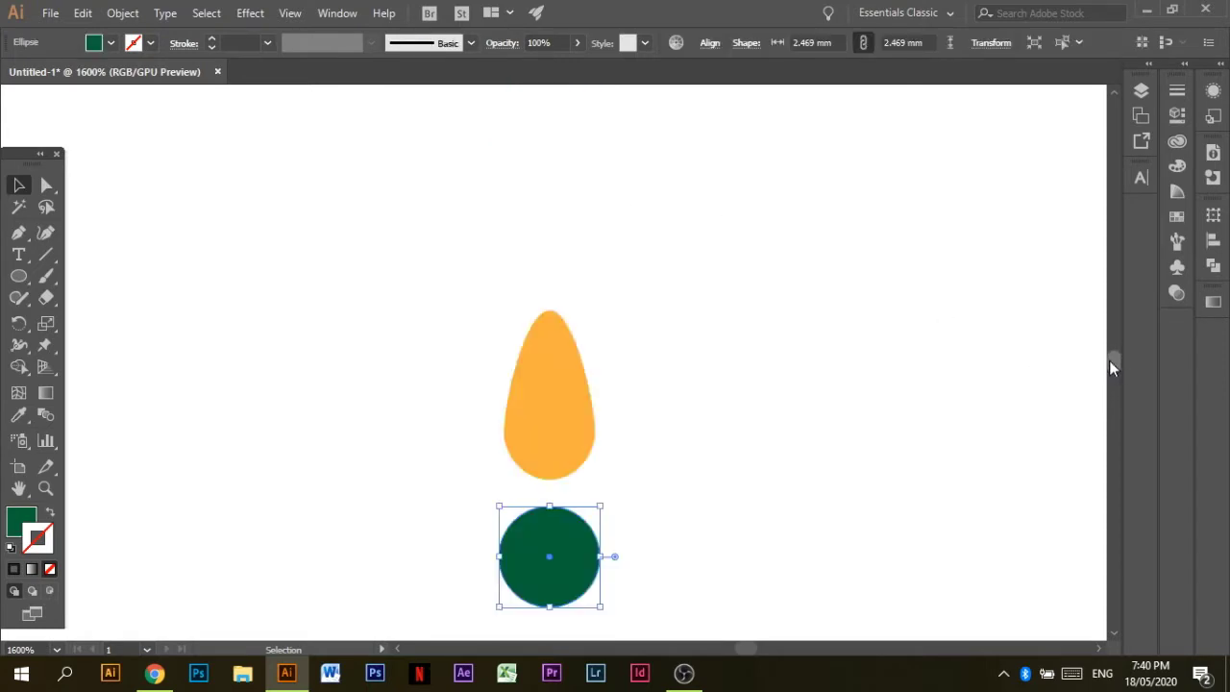
{"action": "left_click", "coordinate": [110, 42]}
{"action": "left_click", "coordinate": [162, 74]}
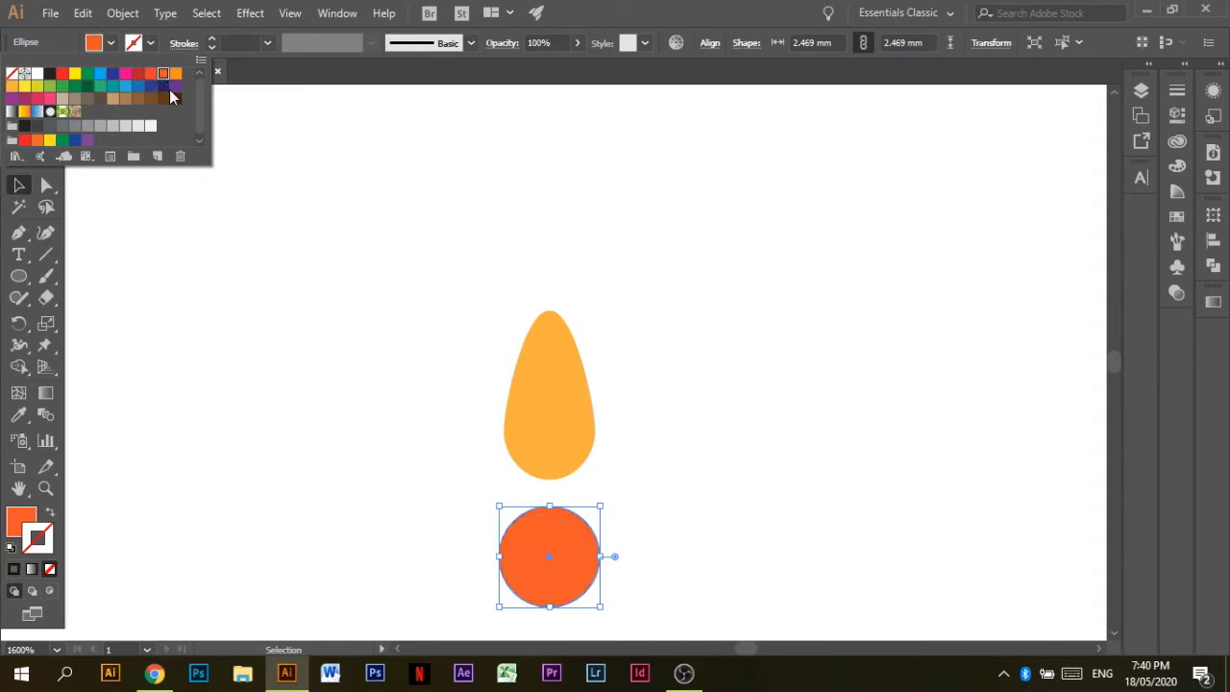
{"action": "left_click", "coordinate": [269, 394]}
{"action": "left_click", "coordinate": [519, 415]}
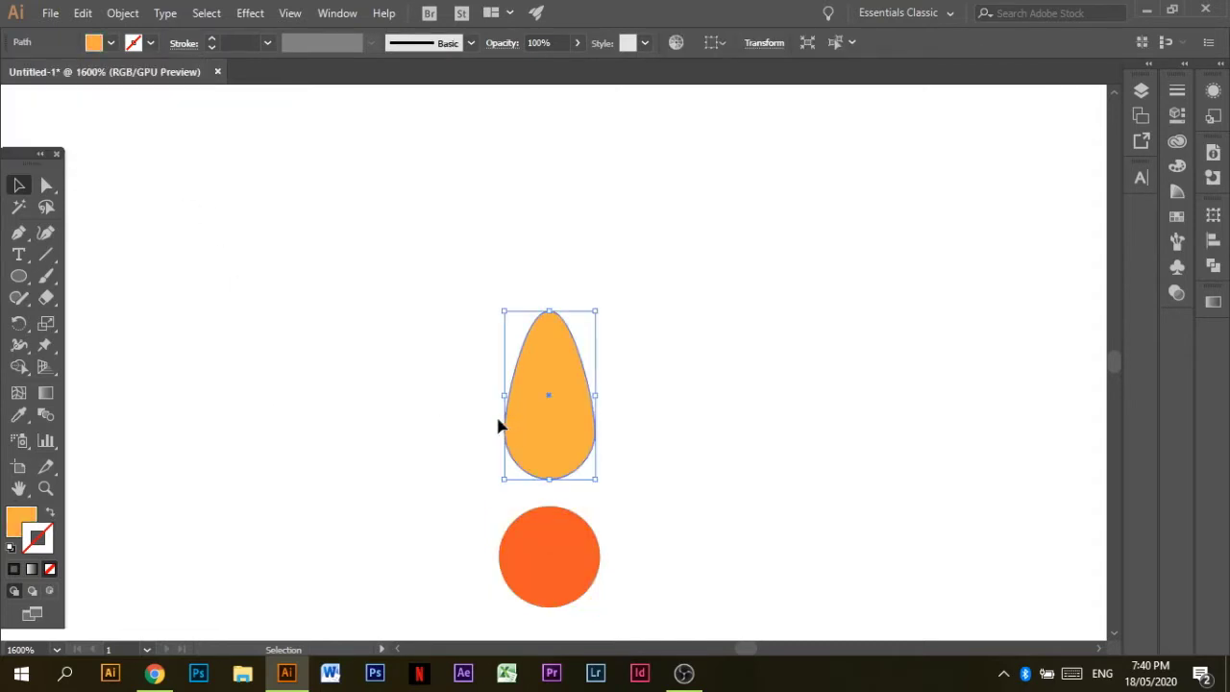
{"action": "left_click", "coordinate": [19, 277]}
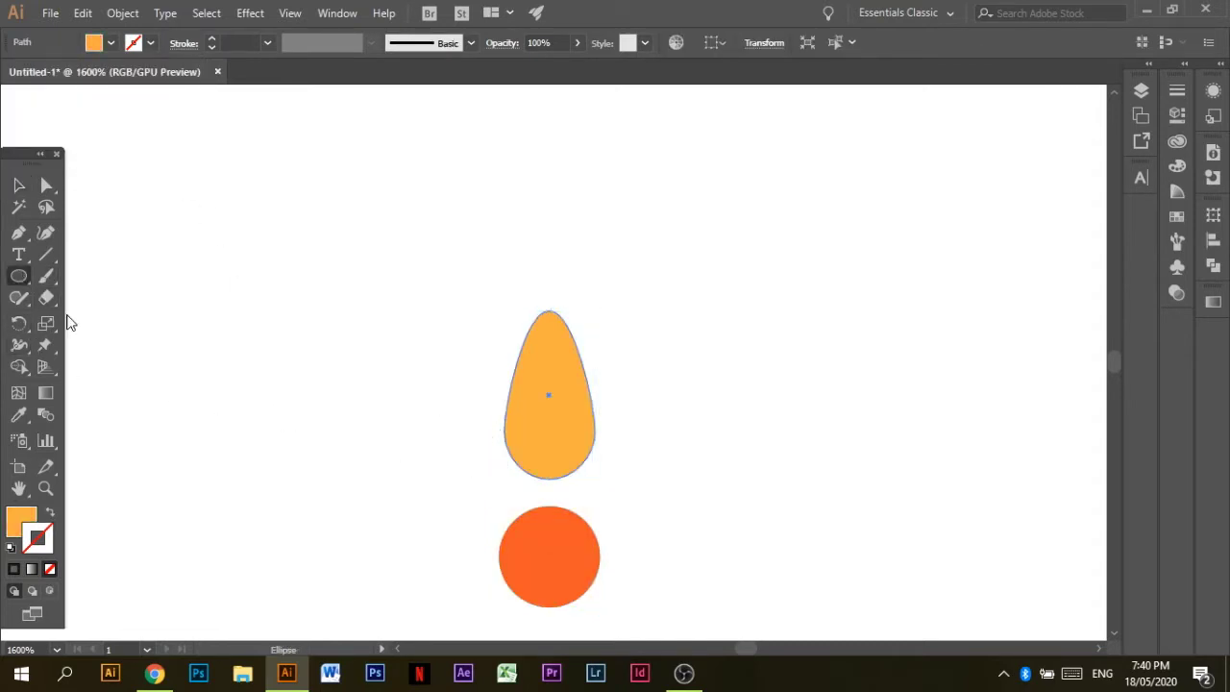
{"action": "left_click", "coordinate": [19, 323]}
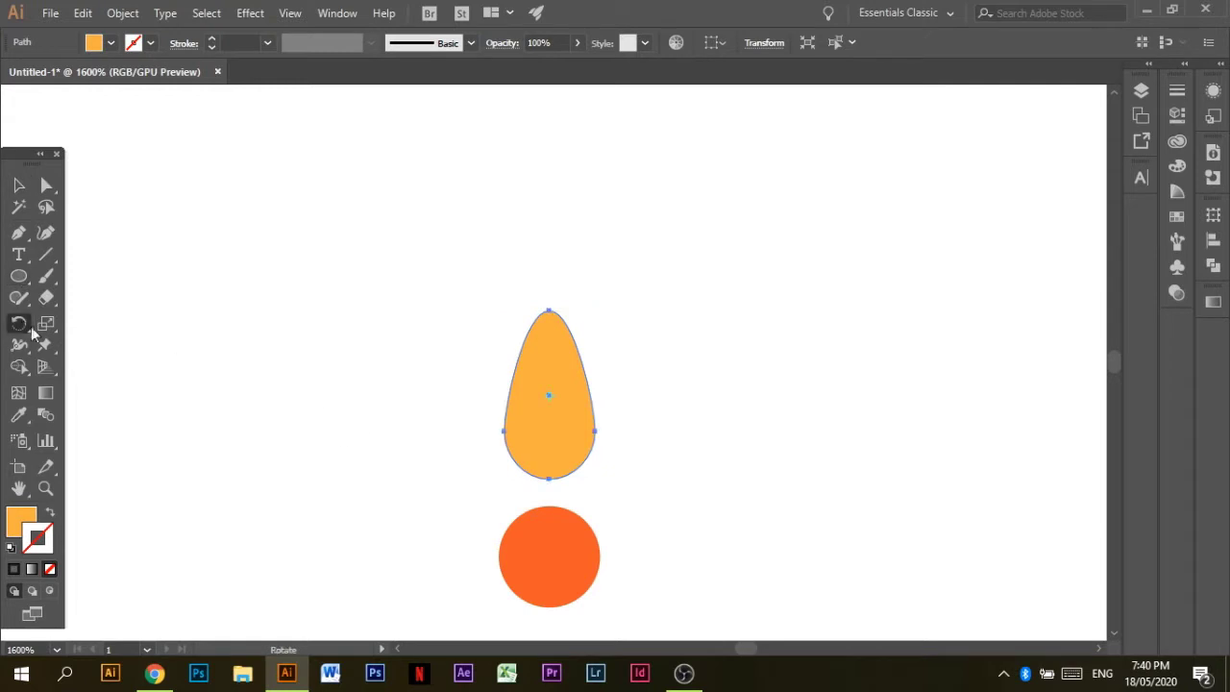
{"action": "left_click", "coordinate": [554, 555], "text": "alt"}
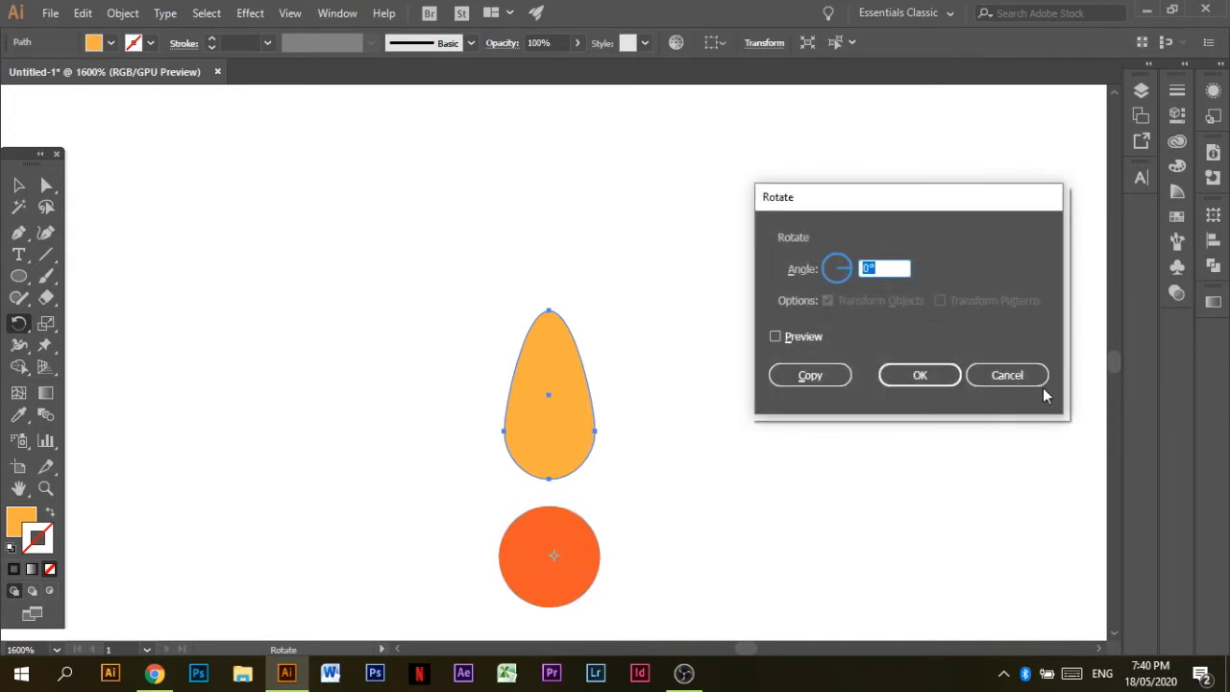
{"action": "left_click", "coordinate": [1008, 376]}
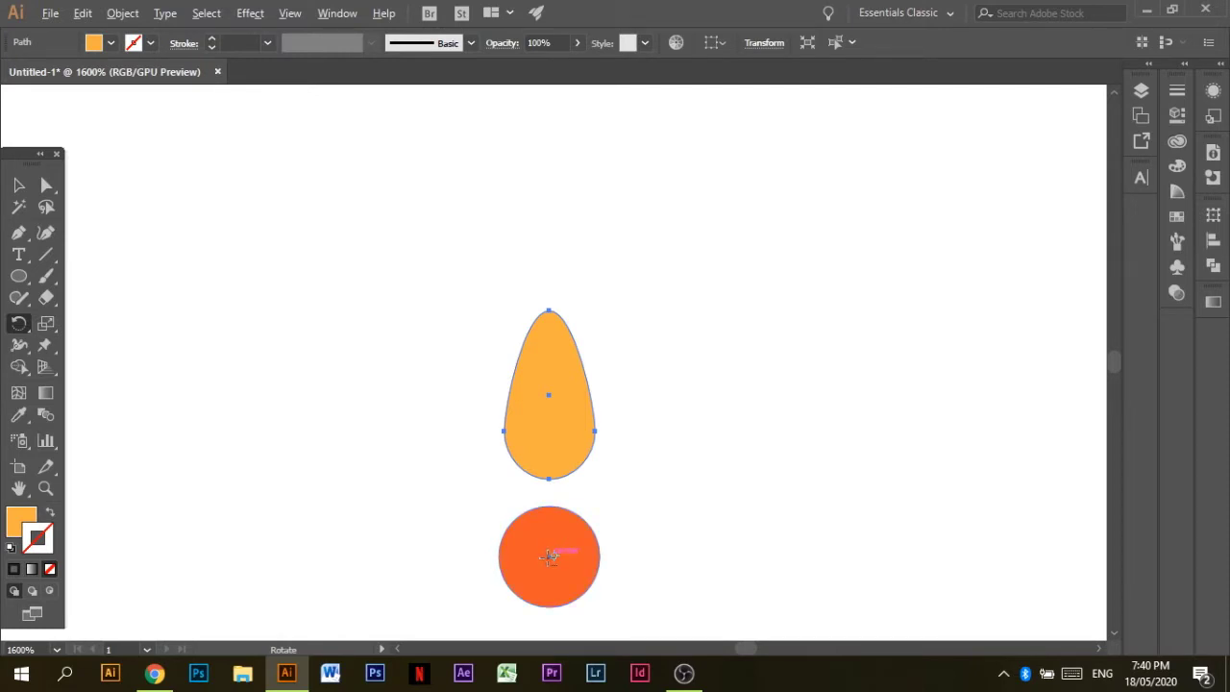
- Try rotating the petal itself 45° about the red-orange circle's center and undo the rotation
{"action": "left_click", "coordinate": [548, 558], "text": "alt"}
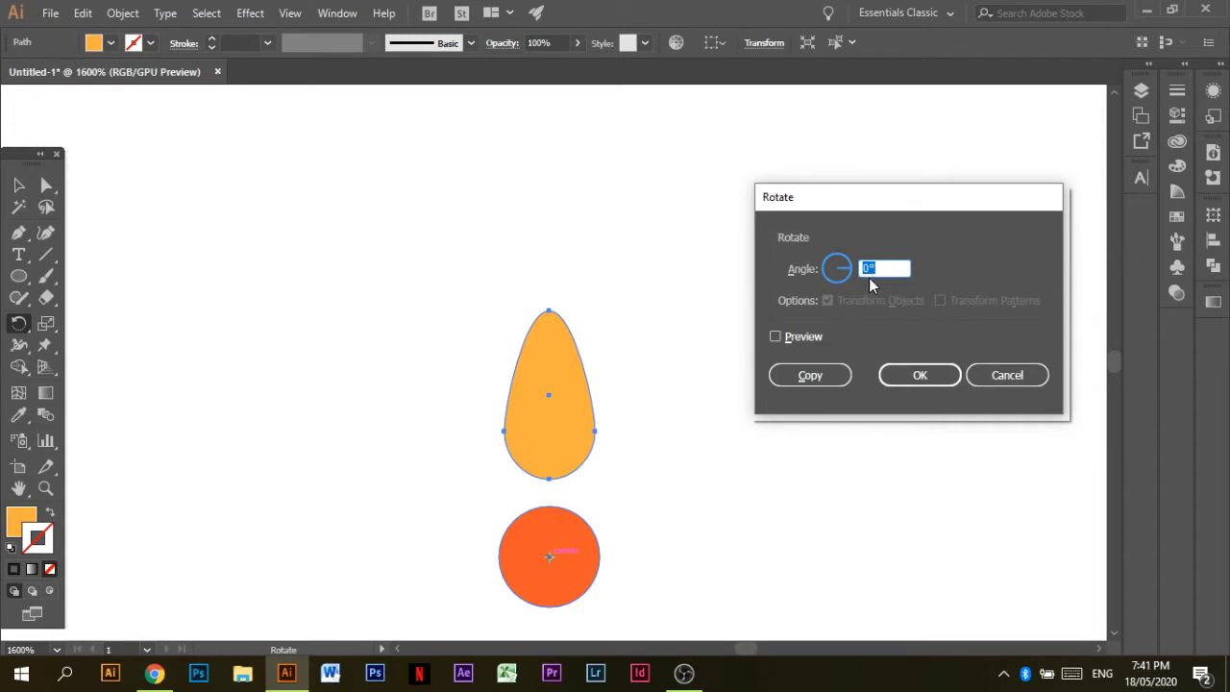
{"action": "left_click", "coordinate": [775, 336]}
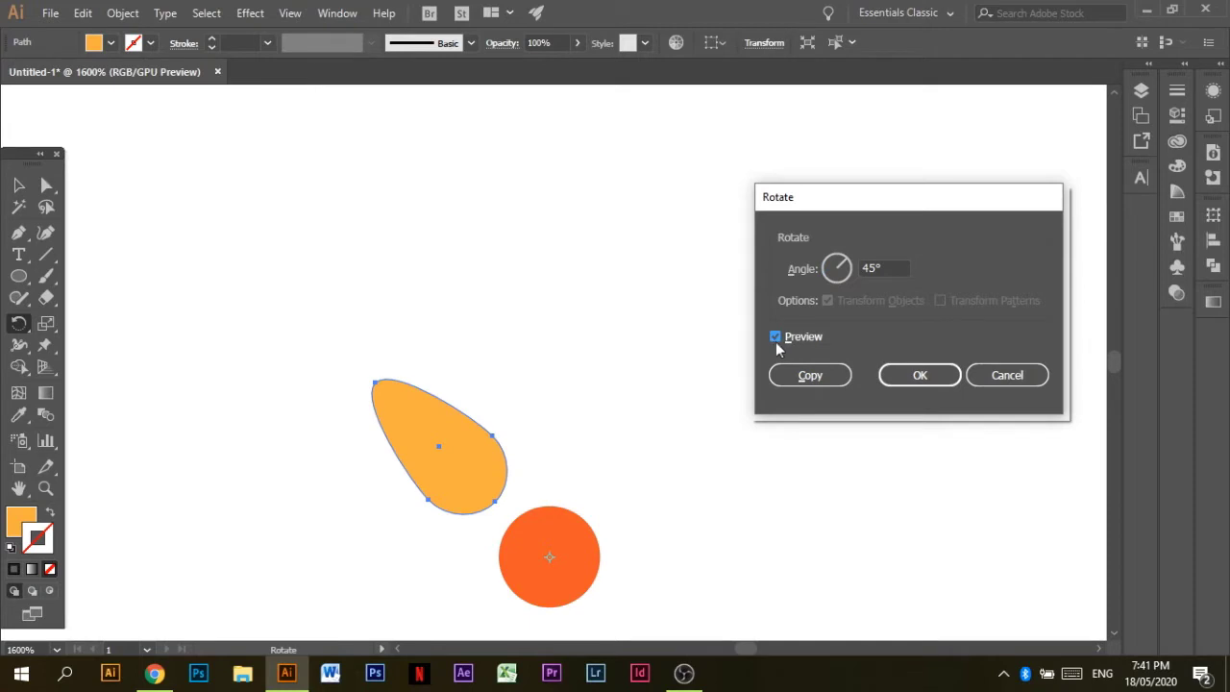
{"action": "left_click", "coordinate": [894, 378]}
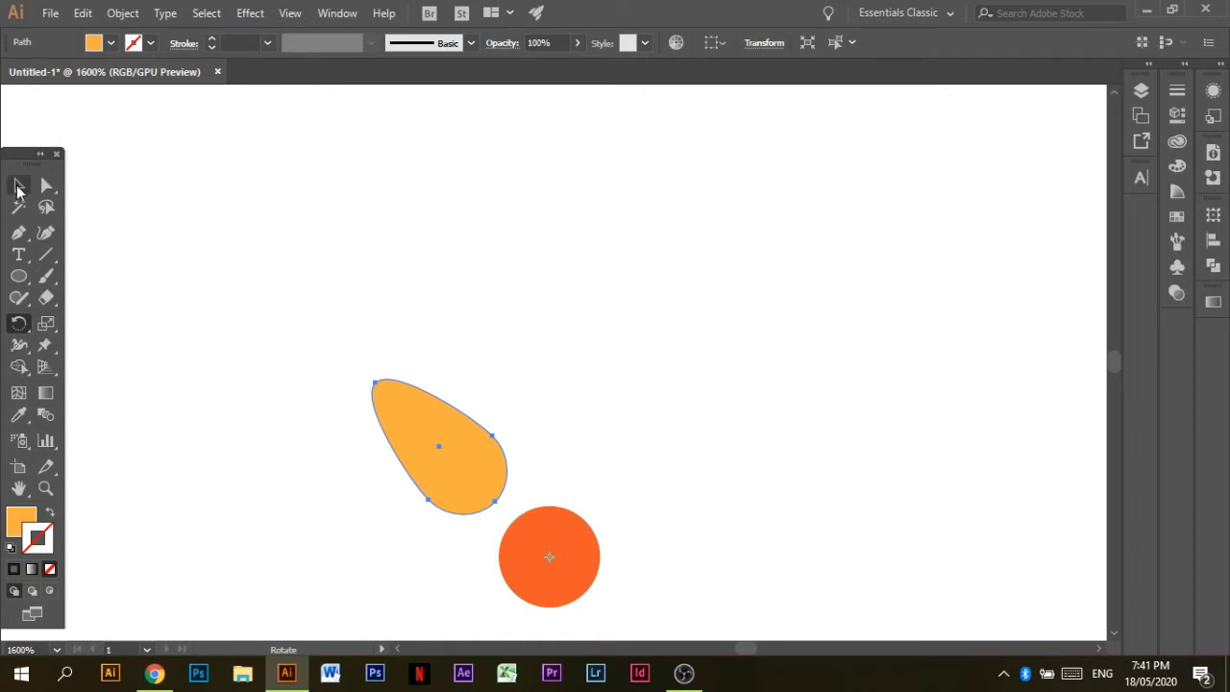
{"action": "left_click", "coordinate": [17, 186]}
{"action": "left_click", "coordinate": [189, 252]}
{"action": "key", "text": "ctrl+z"}
{"action": "left_click", "coordinate": [534, 461]}
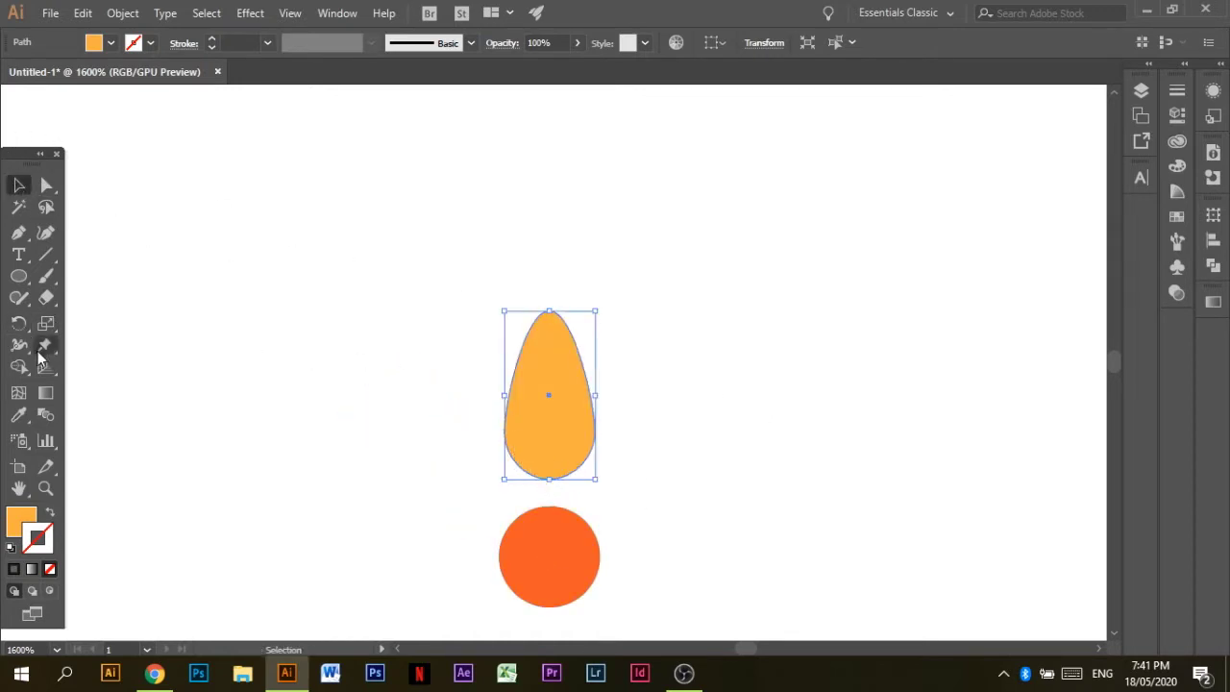
{"action": "left_click", "coordinate": [19, 323]}
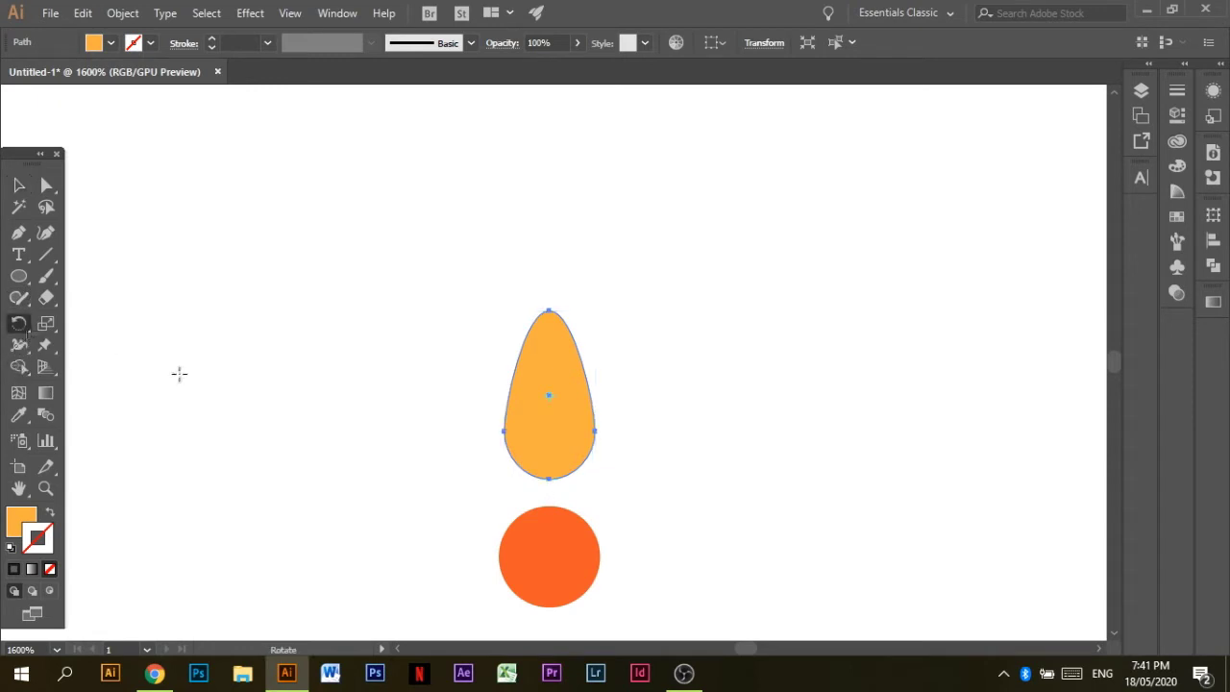
{"action": "left_click", "coordinate": [550, 556], "text": "alt"}
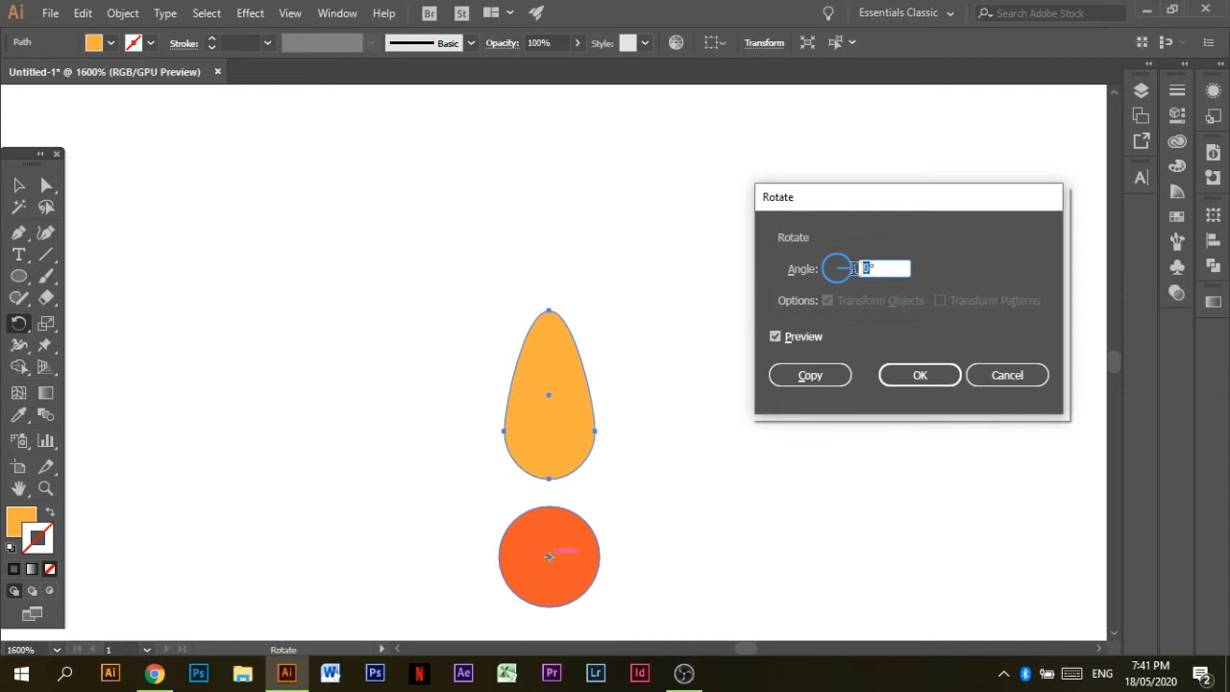
{"action": "type", "text": "45"}
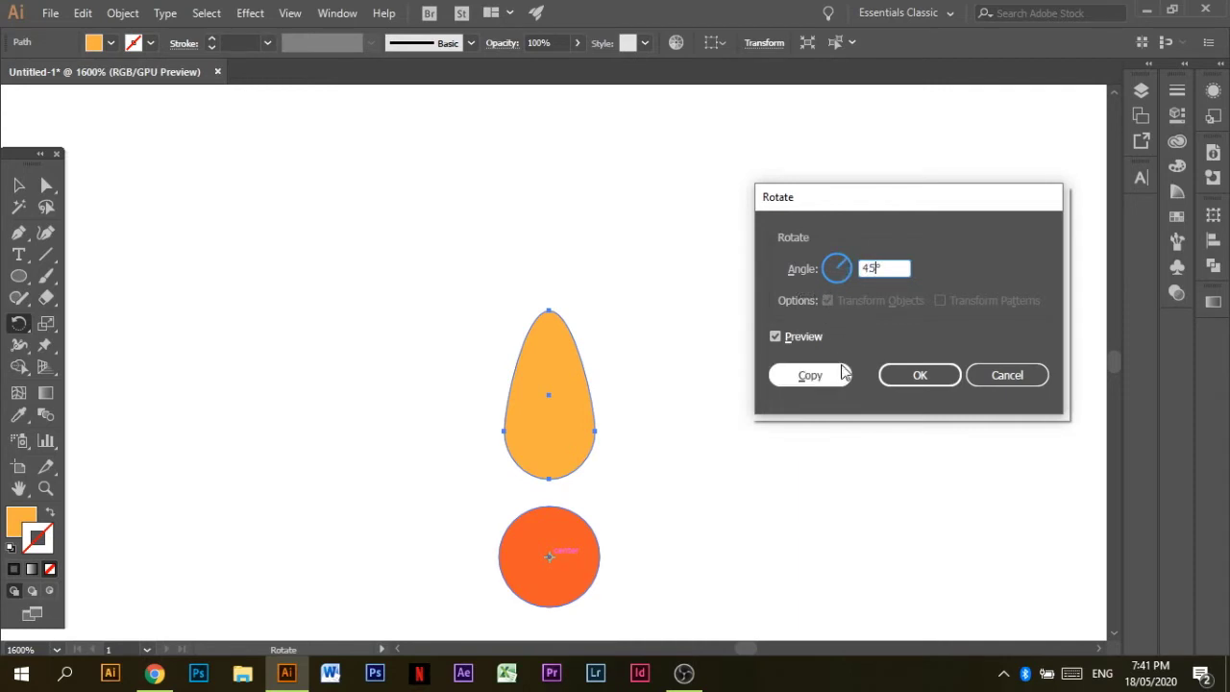
{"action": "left_click", "coordinate": [775, 336]}
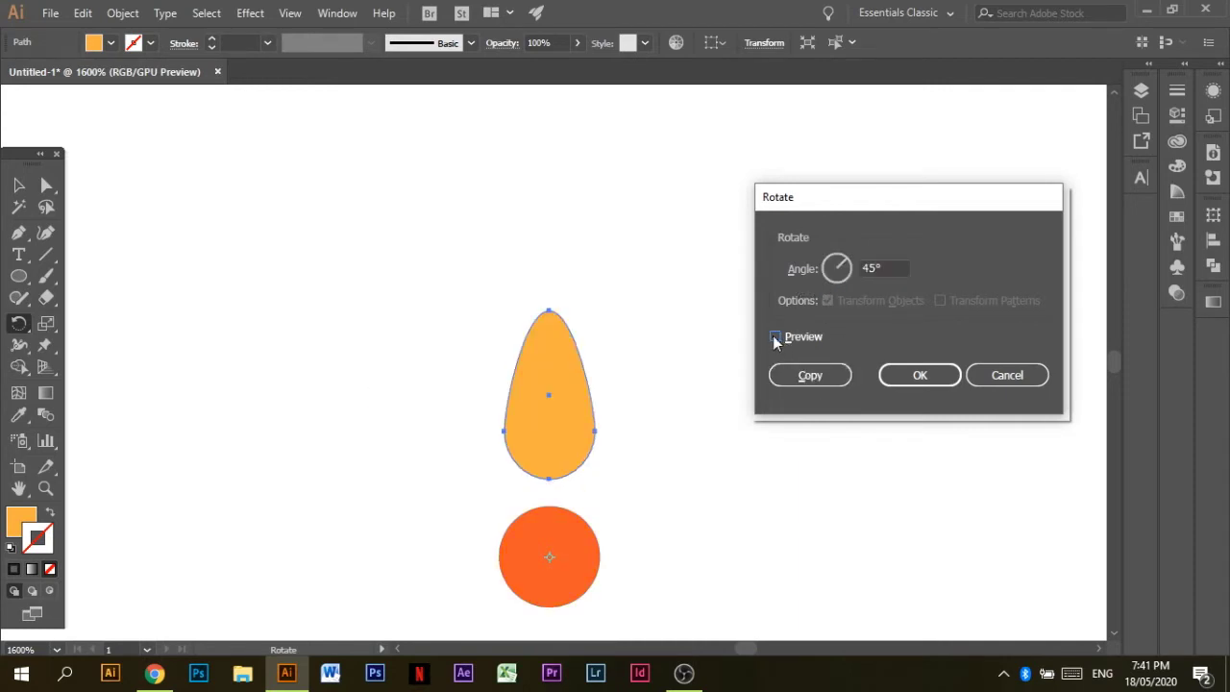
{"action": "left_click", "coordinate": [775, 336]}
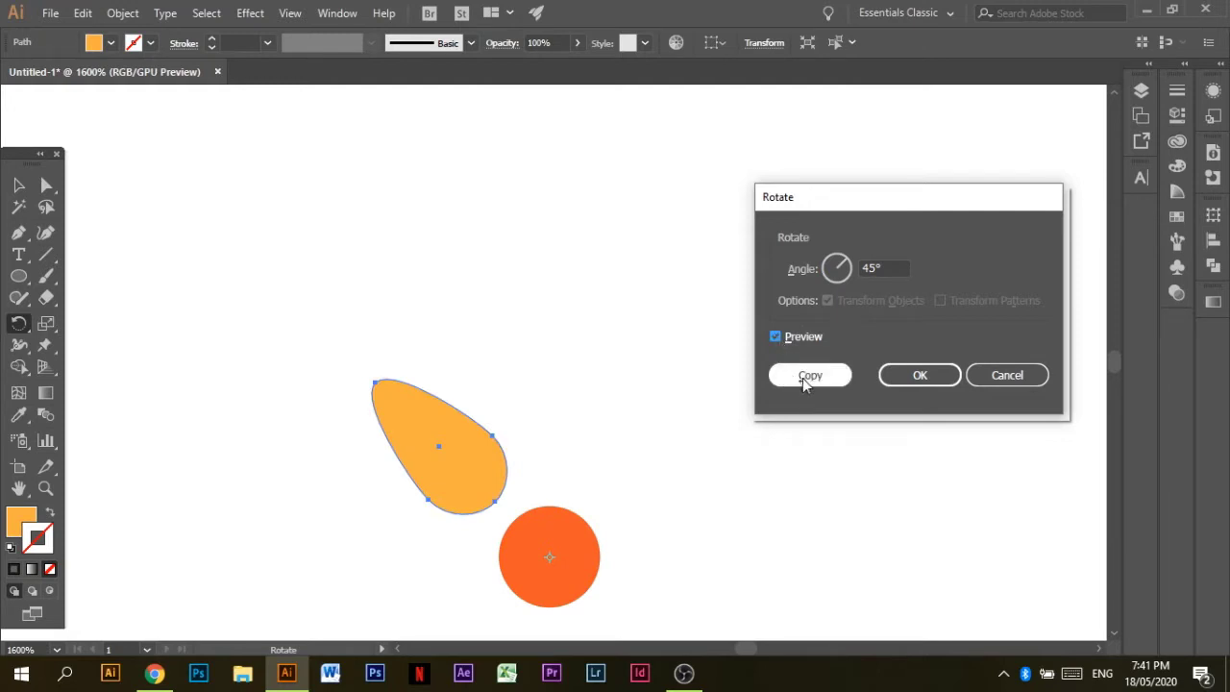
{"action": "left_click", "coordinate": [960, 374]}
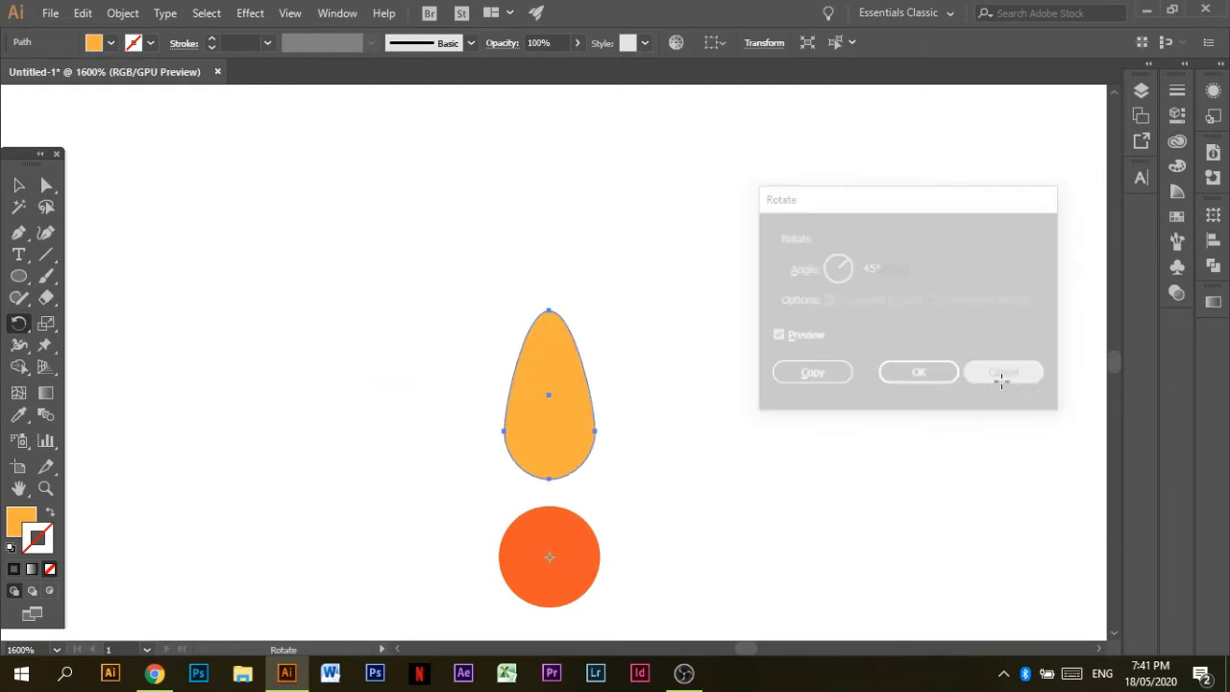
- Make a copy of the petal rotated 45° about the red-orange circle's center
{"action": "key", "text": "ctrl"}
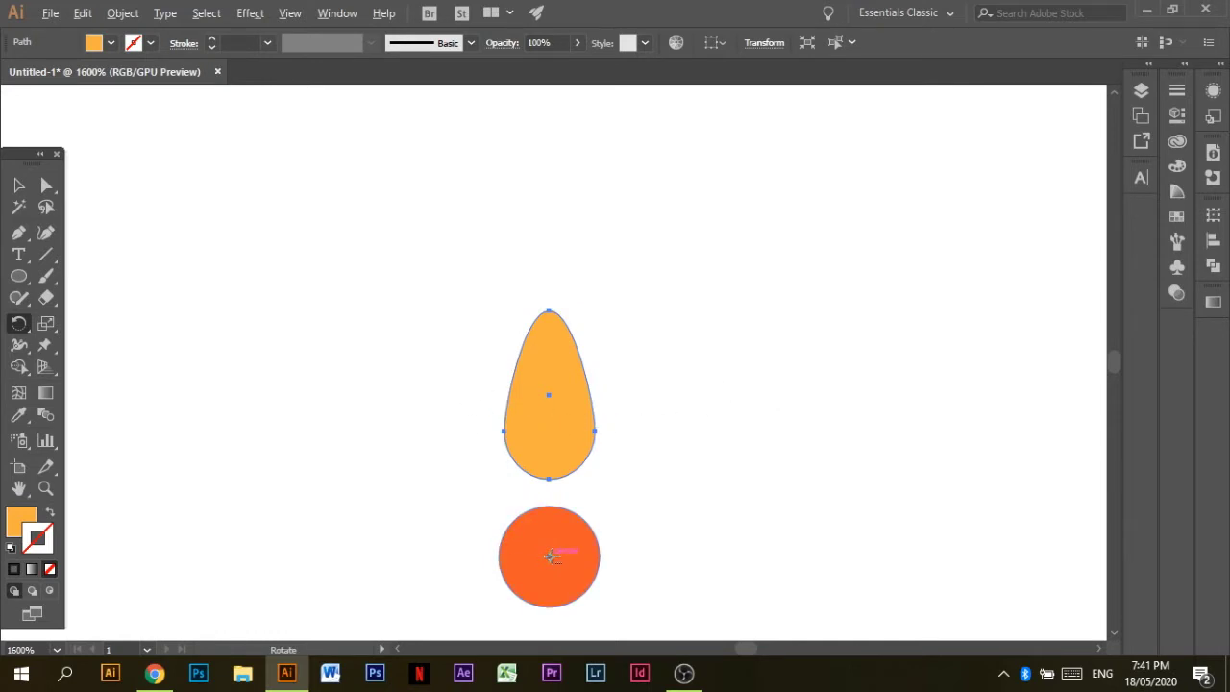
{"action": "left_click", "coordinate": [549, 555], "text": "alt"}
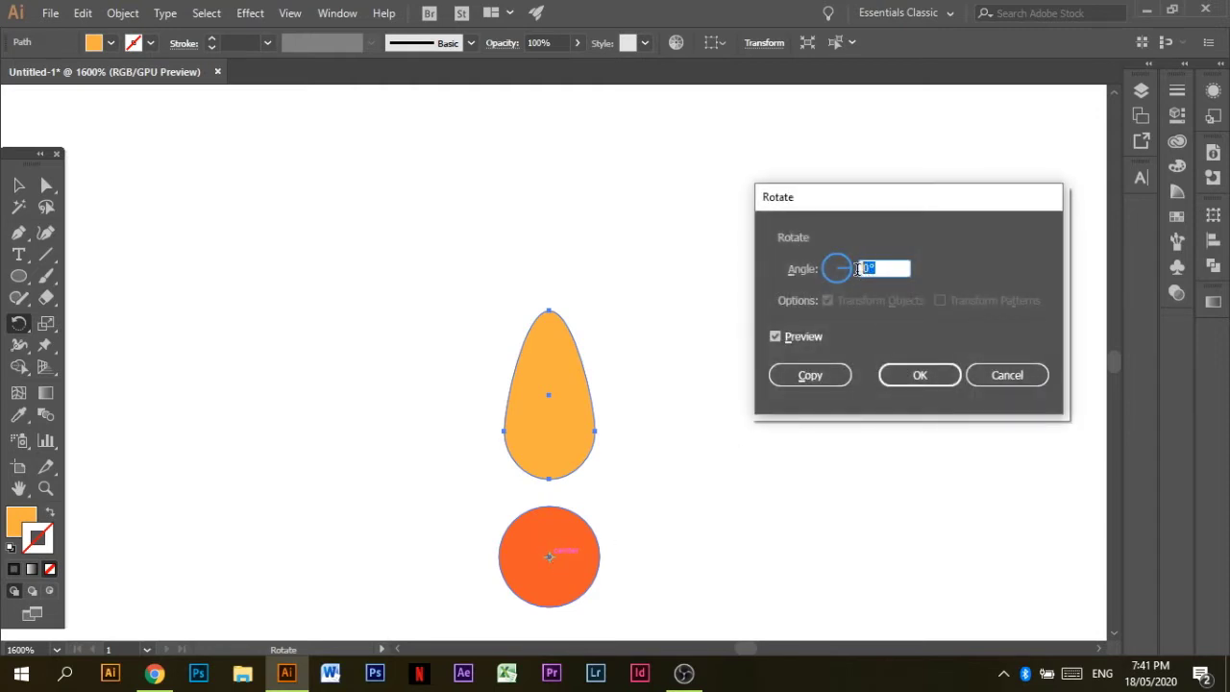
{"action": "type", "text": "45"}
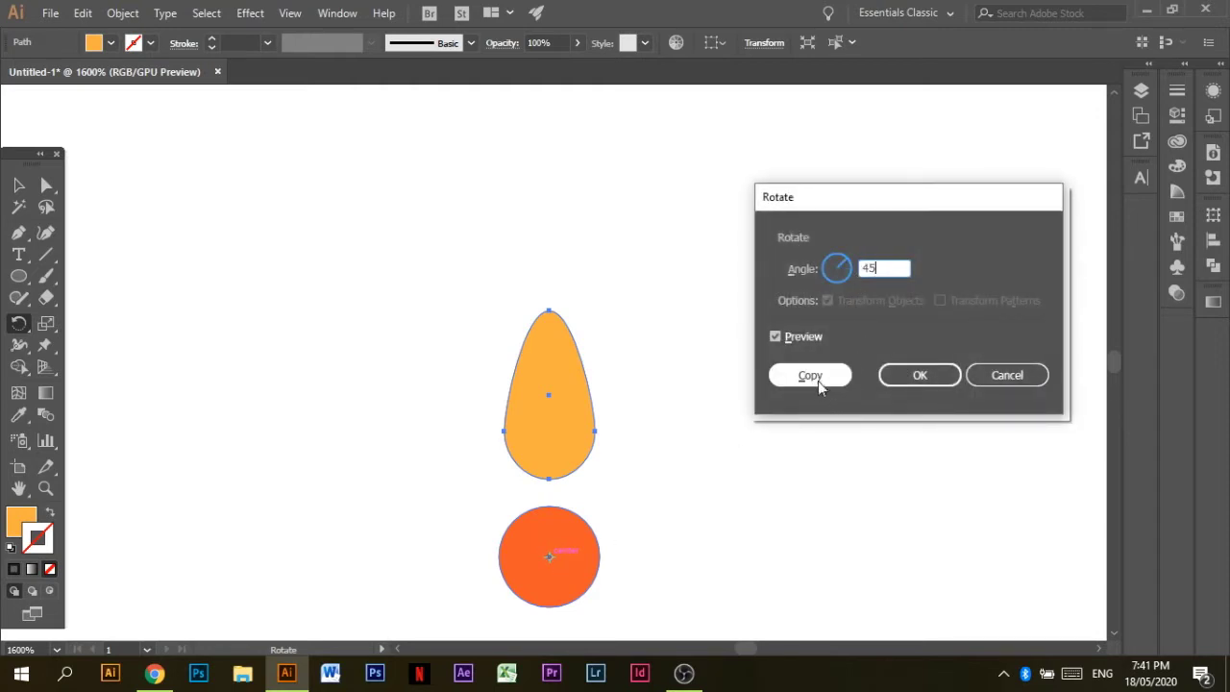
{"action": "left_click", "coordinate": [817, 380]}
{"action": "key", "text": "ctrl"}
{"action": "key", "text": "ctrl"}
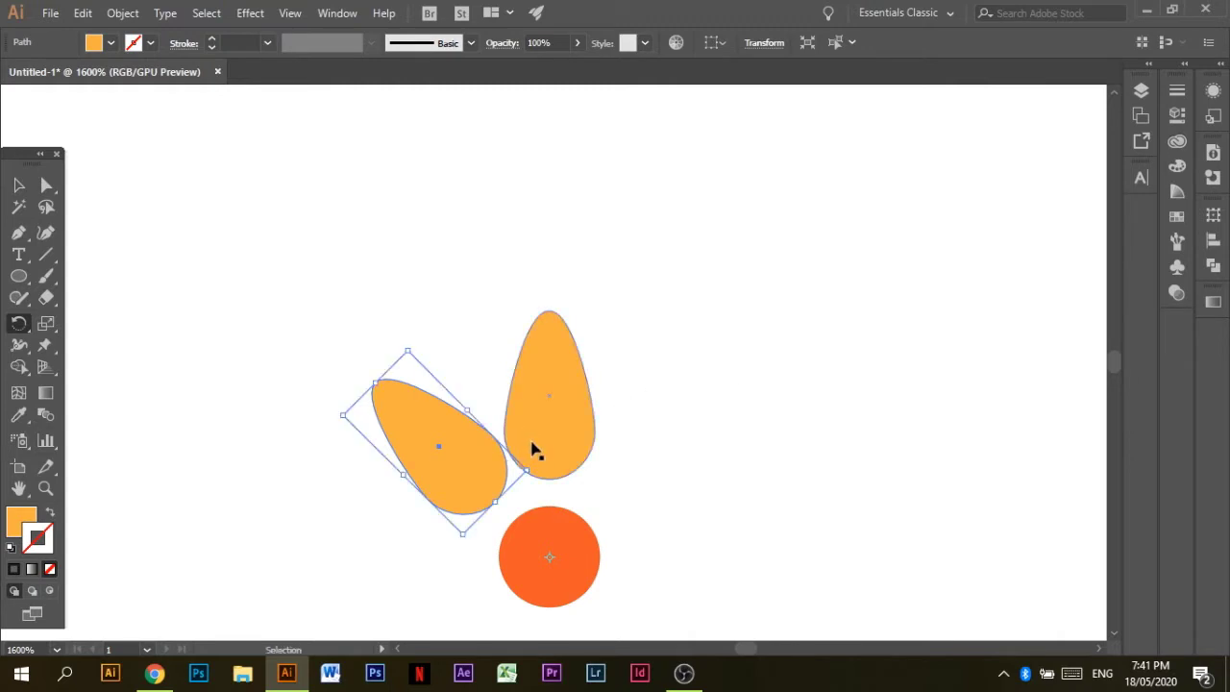
- Repeat the rotated copy until eight petals ring the red-orange circle, and deselect the last petal
{"action": "key", "text": "ctrl+d"}
{"action": "key", "text": "ctrl+d"}
{"action": "key", "text": "ctrl+d"}
{"action": "key", "text": "ctrl+d"}
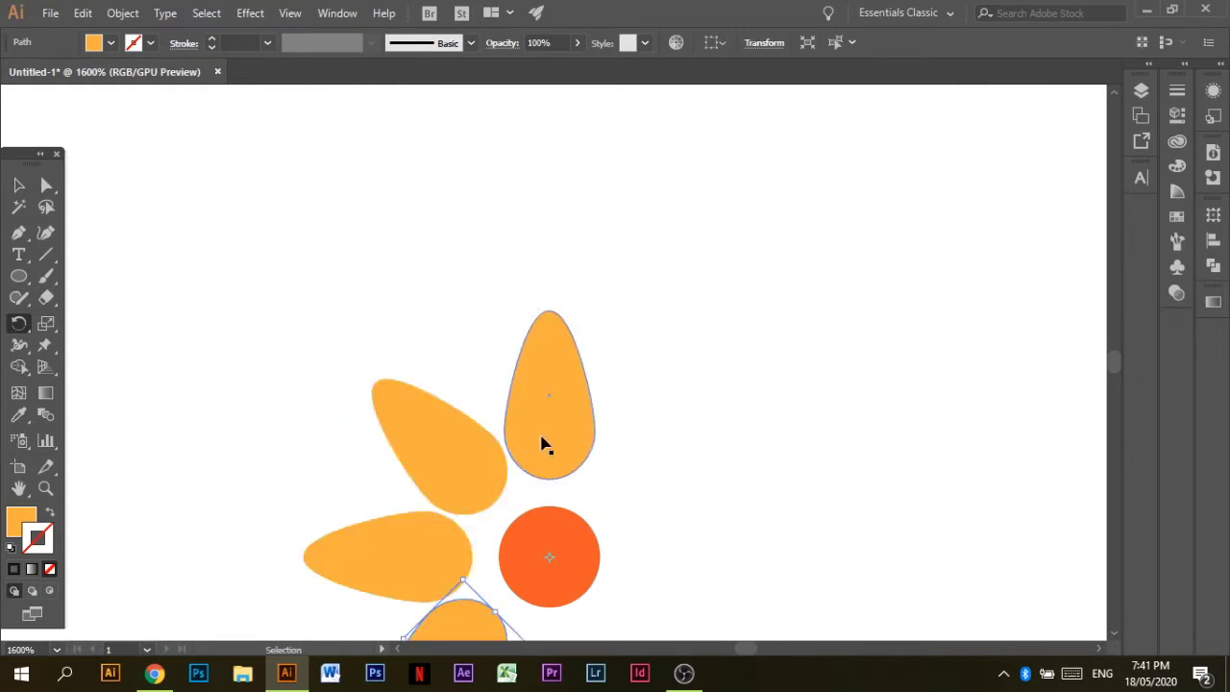
{"action": "key", "text": "ctrl+d"}
{"action": "key", "text": "ctrl+d"}
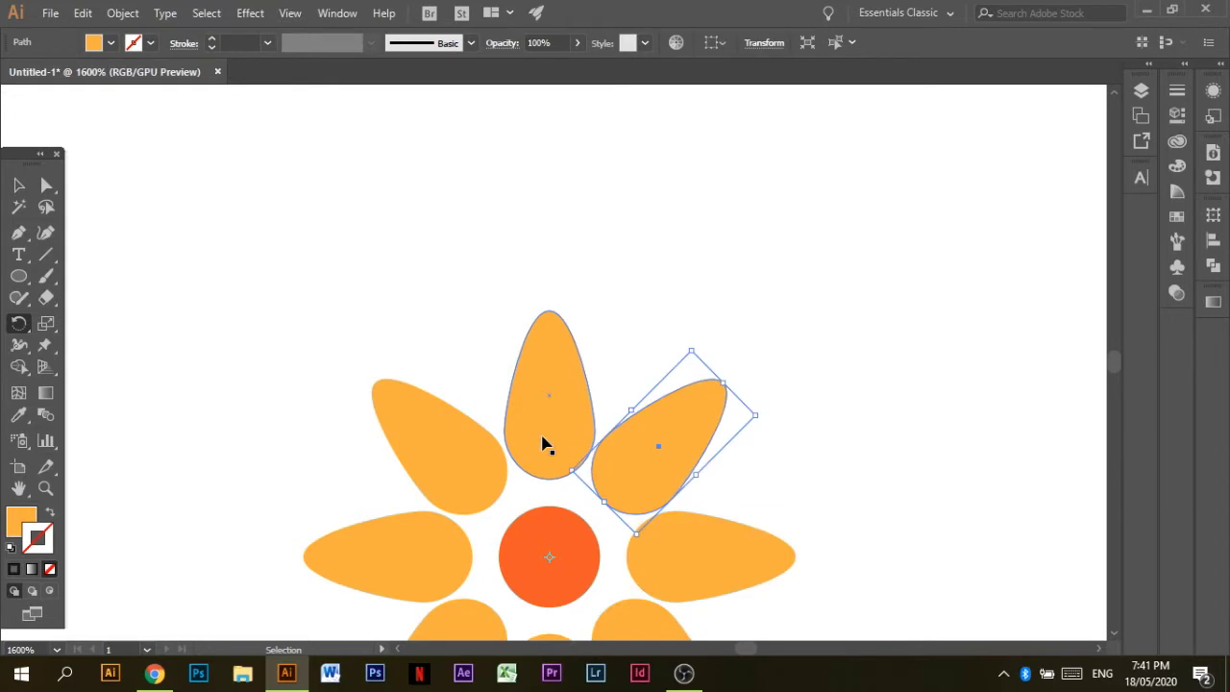
{"action": "key", "text": "ctrl"}
{"action": "key", "text": "ctrl+minus"}
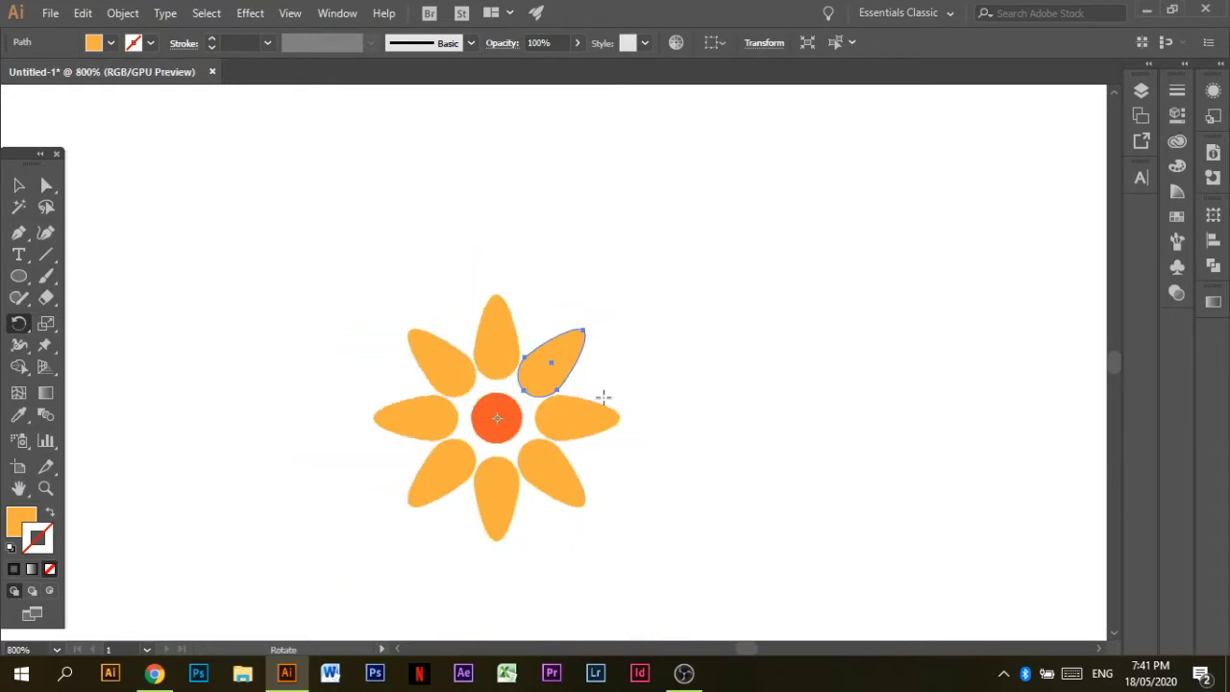
{"action": "left_click", "coordinate": [18, 186]}
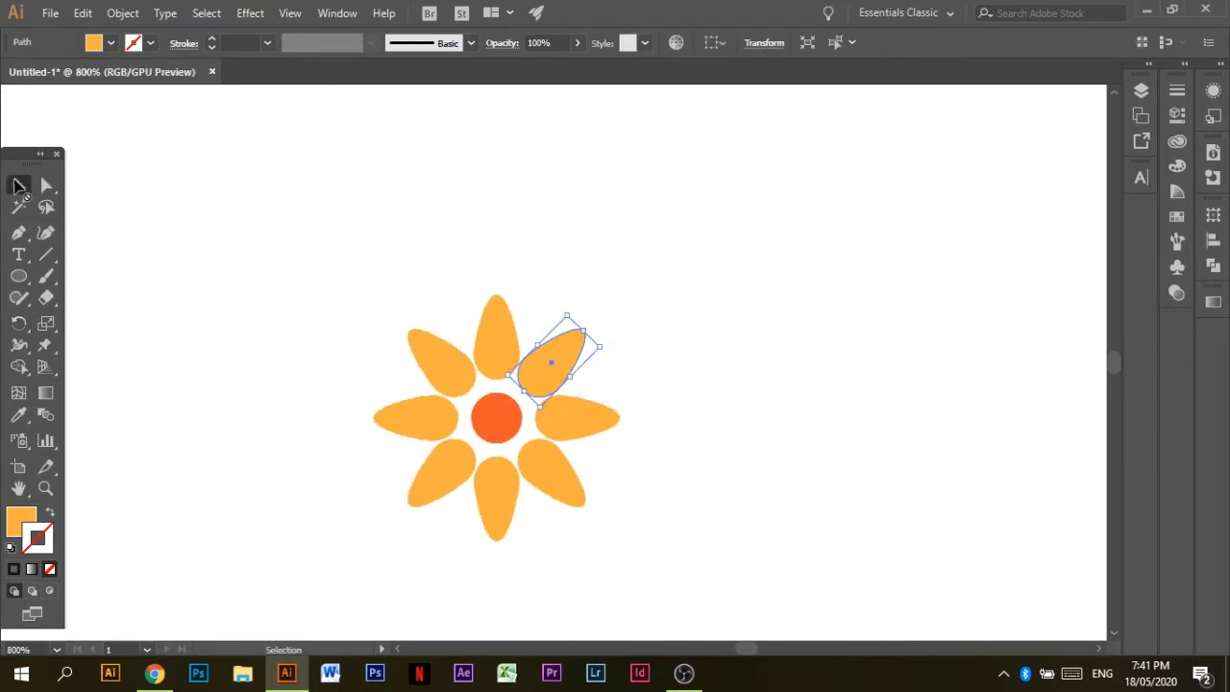
{"action": "left_click", "coordinate": [518, 306]}
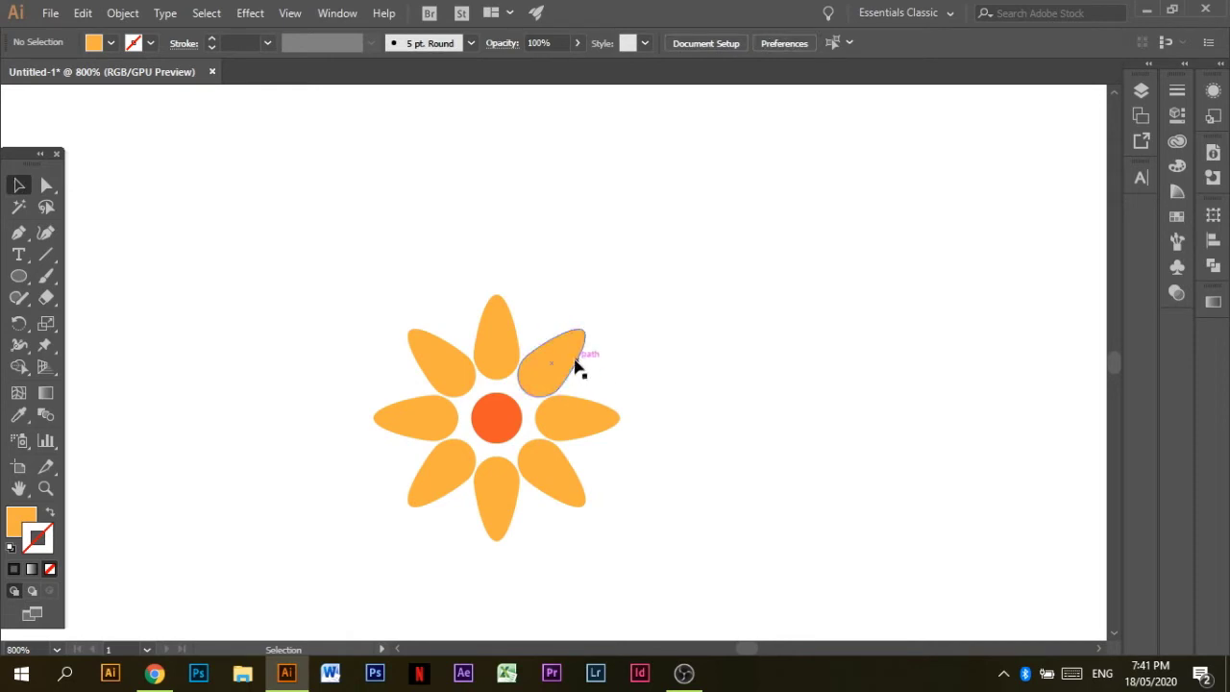
{"action": "left_click", "coordinate": [573, 362]}
{"action": "key", "text": "a"}
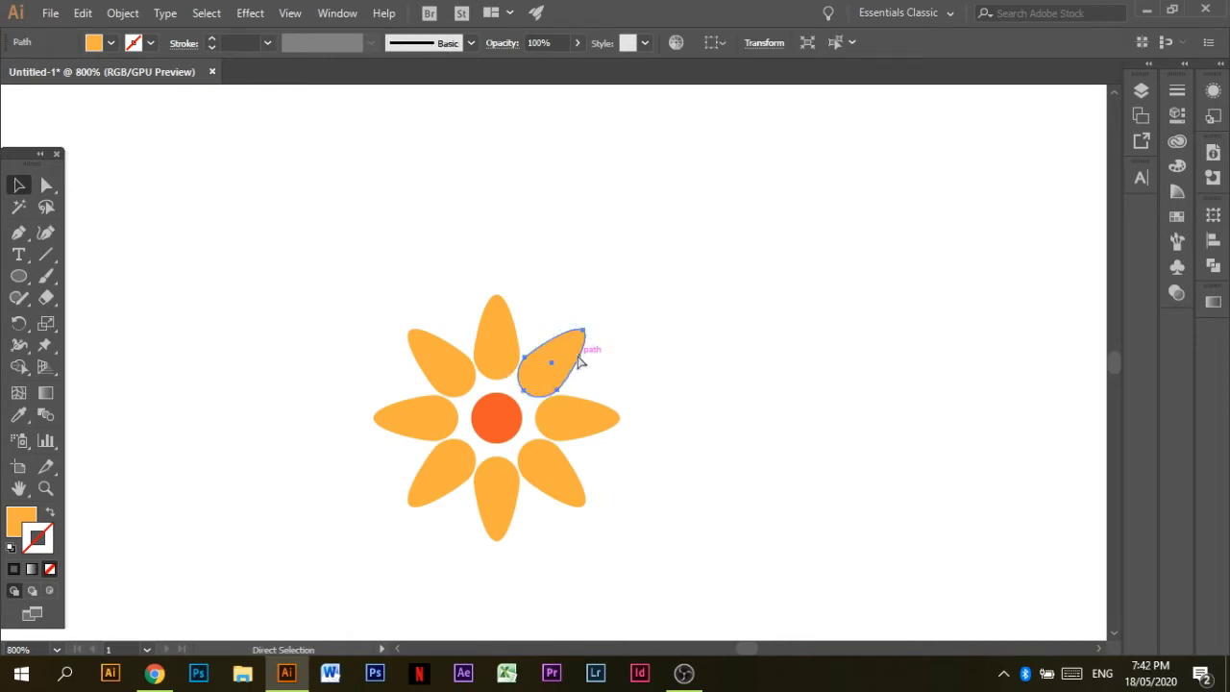
{"action": "key", "text": "v"}
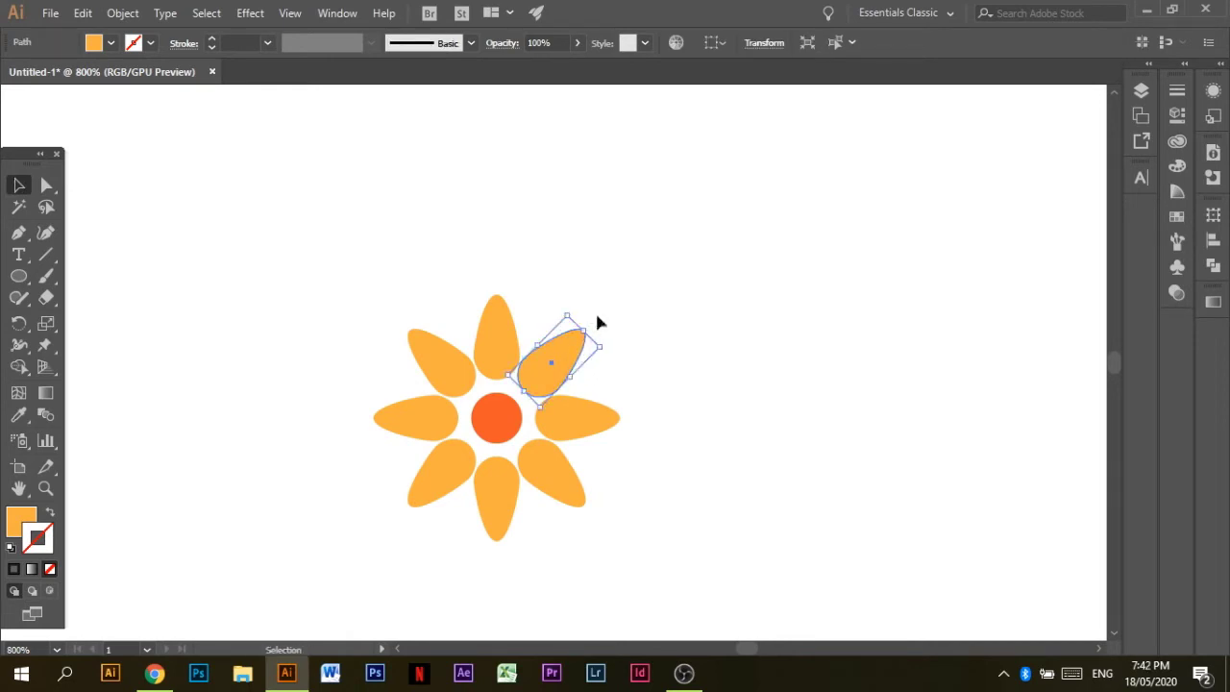
{"action": "left_click", "coordinate": [584, 315]}
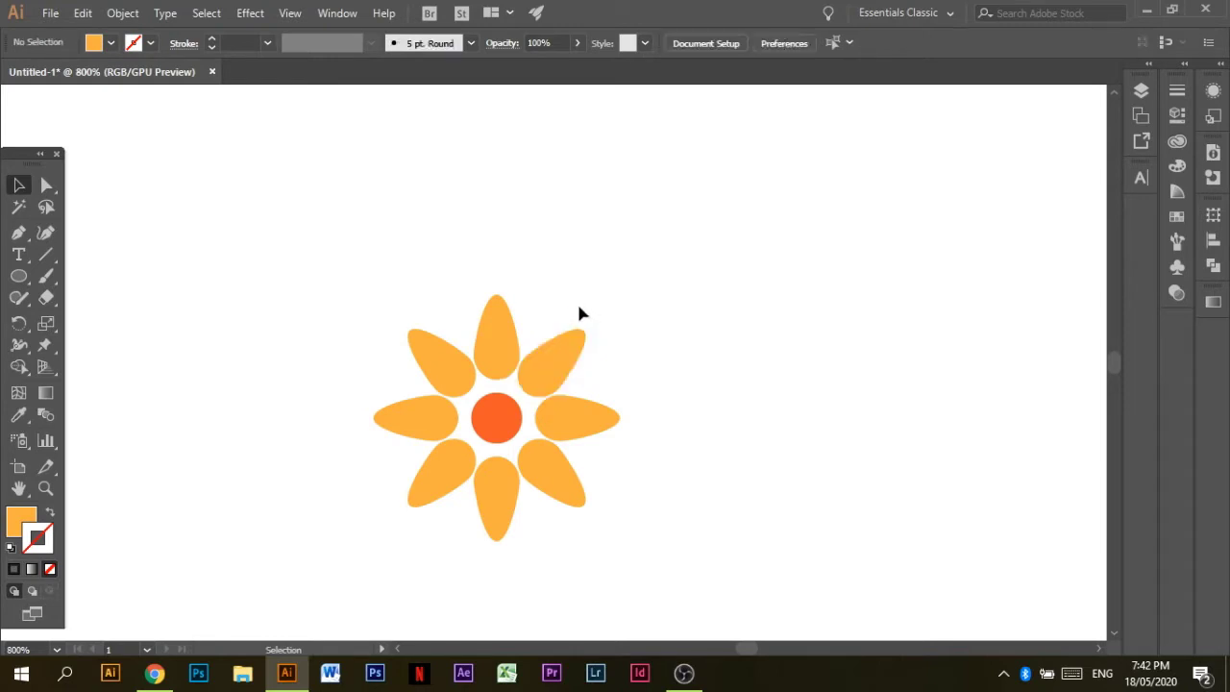
- Reflect a copy of the top petal across the horizontal axis and place it directly above that petal
{"action": "left_click", "coordinate": [498, 336]}
{"action": "key", "text": "a"}
{"action": "key", "text": "v"}
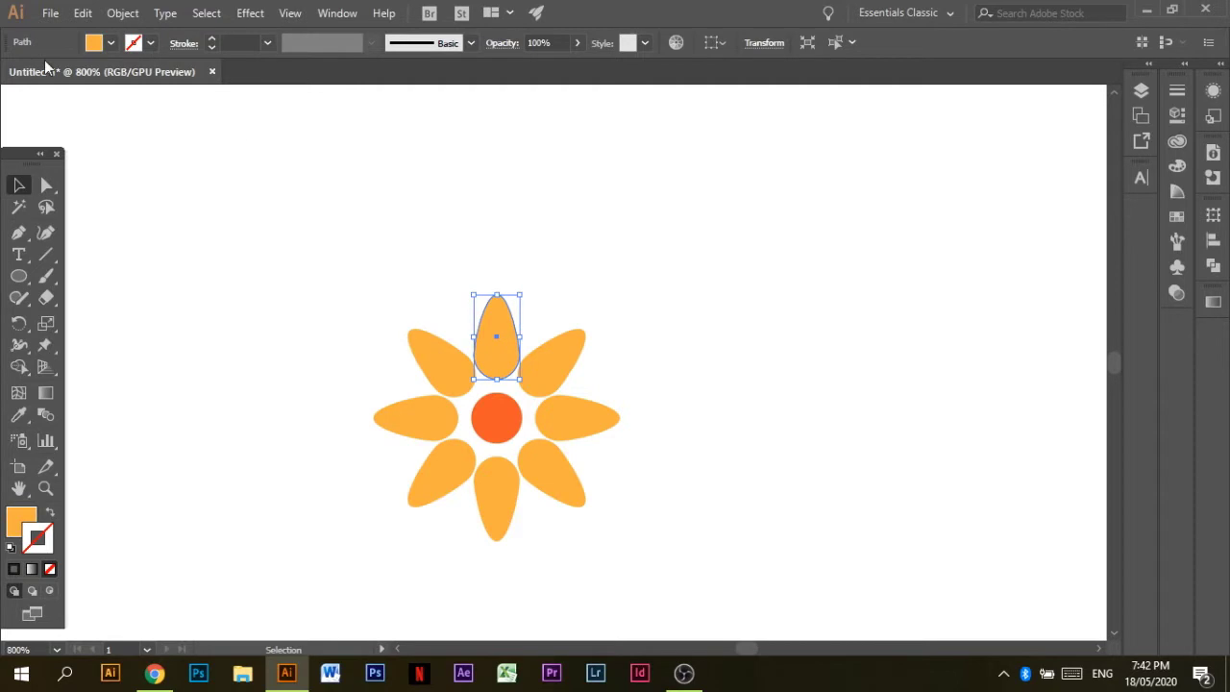
{"action": "left_click", "coordinate": [124, 16]}
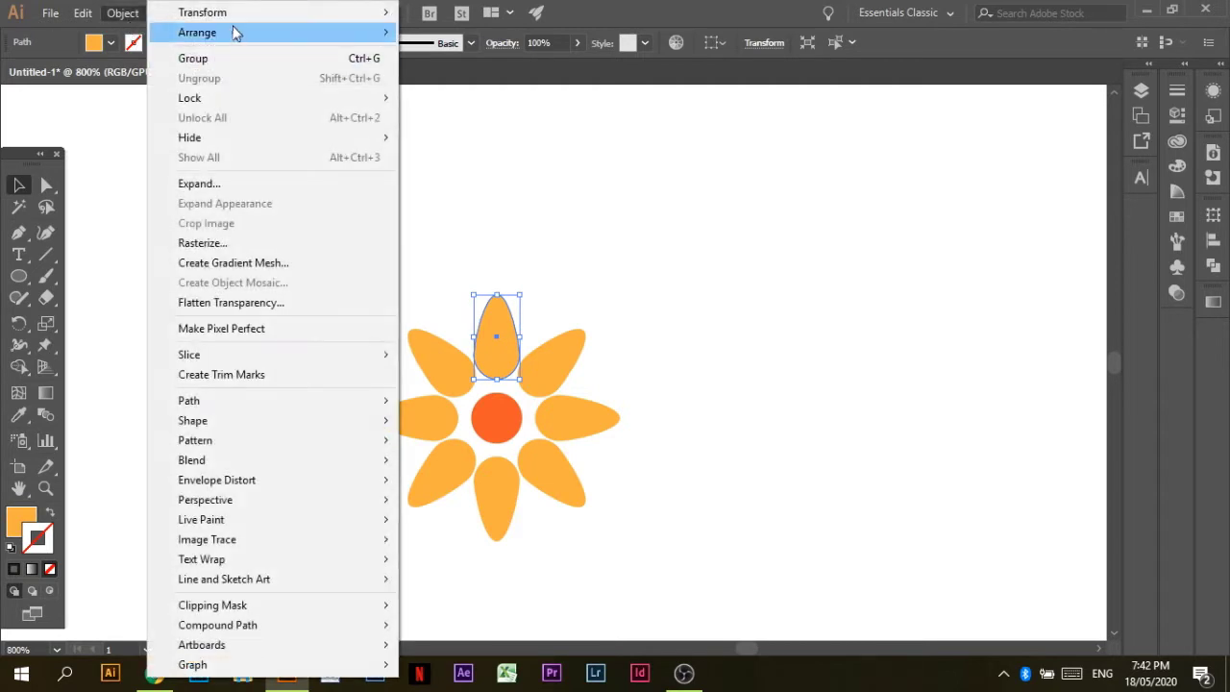
{"action": "mouse_move", "coordinate": [293, 14]}
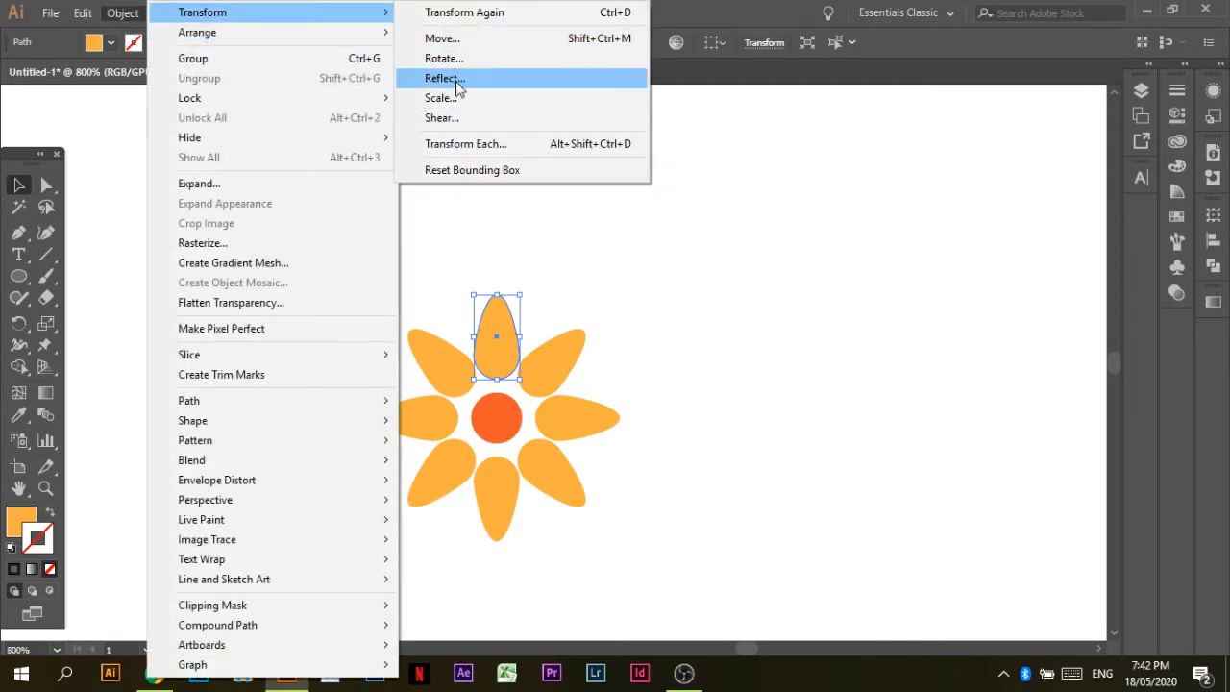
{"action": "left_click", "coordinate": [456, 79]}
{"action": "left_click", "coordinate": [604, 435]}
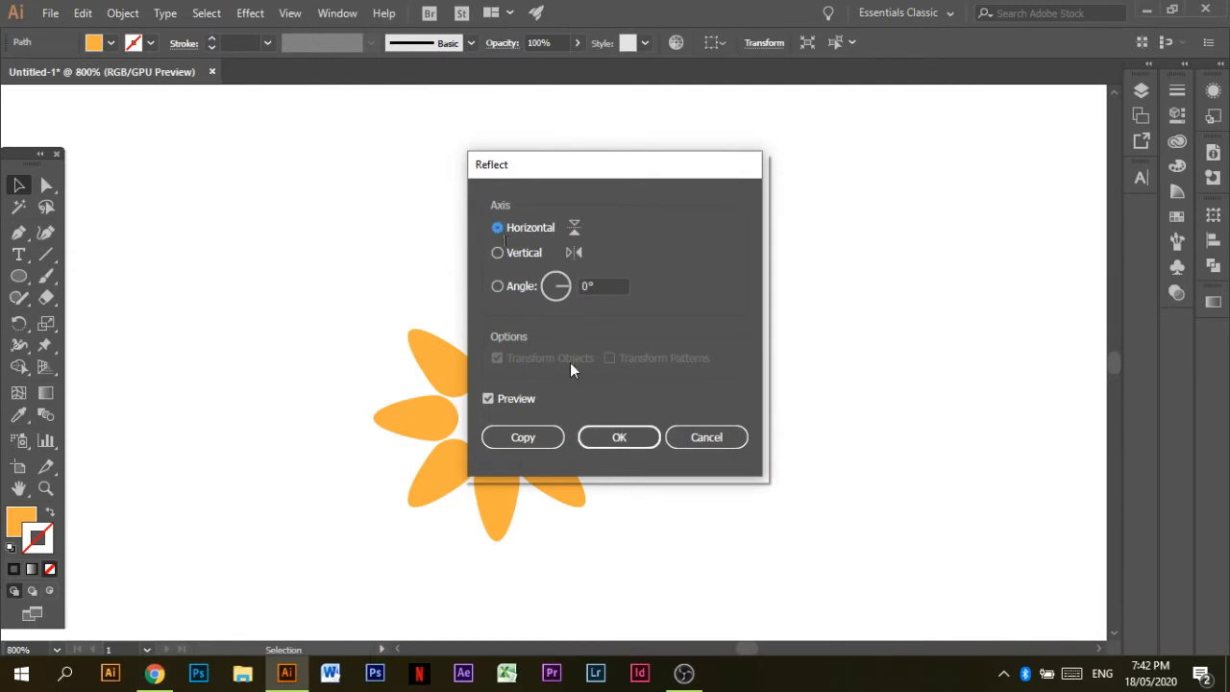
{"action": "left_click", "coordinate": [636, 438]}
{"action": "left_click_drag", "start_coordinate": [502, 335], "coordinate": [499, 235]}
- Narrow the reflected petal to about half its width, keeping it centered above the top petal
{"action": "left_click", "coordinate": [27, 188]}
{"action": "left_click", "coordinate": [592, 238]}
{"action": "mouse_move", "coordinate": [485, 220]}
{"action": "left_mouse_down"}
{"action": "mouse_move", "coordinate": [538, 264]}
{"action": "mouse_move", "coordinate": [491, 231]}
{"action": "left_mouse_up"}
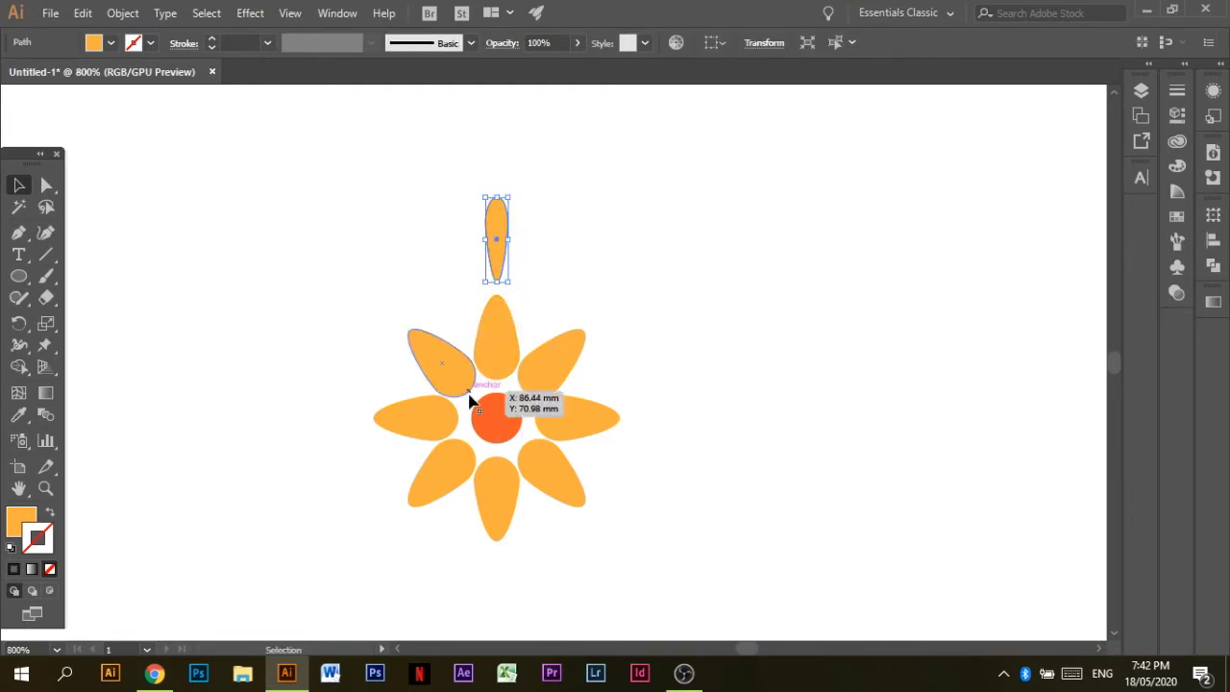
- Make a copy of the slim outer petal rotated 45° about the center of the red-orange circle
{"action": "left_click", "coordinate": [20, 368]}
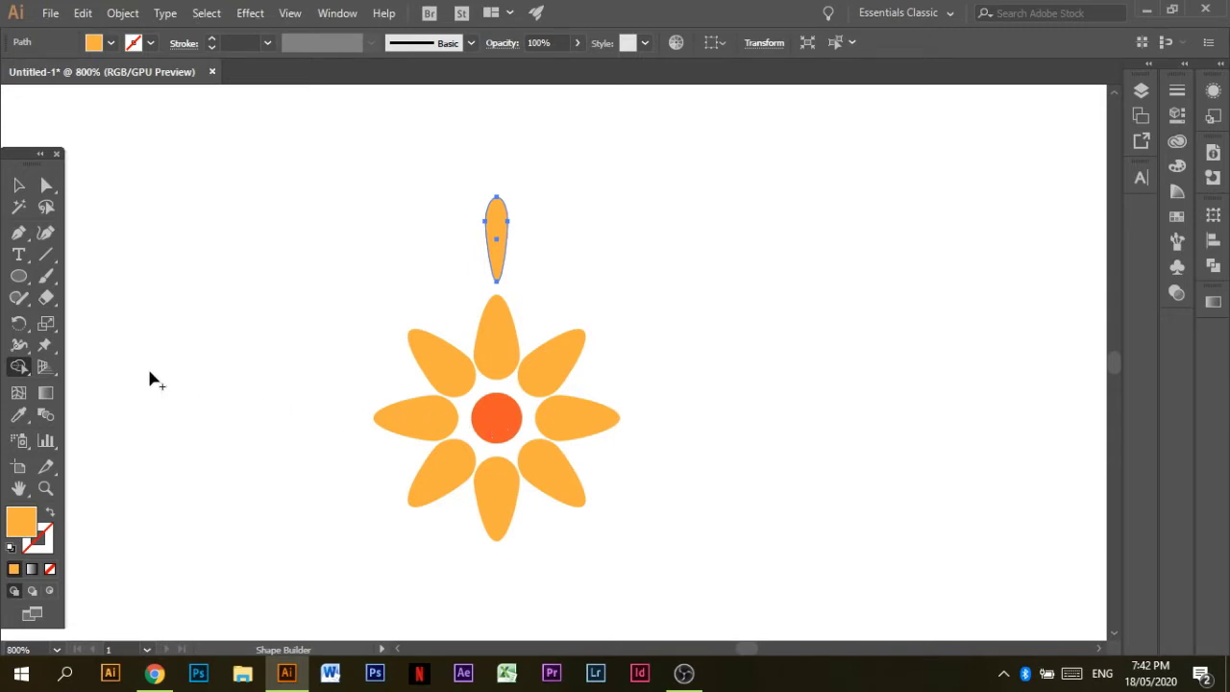
{"action": "left_click", "coordinate": [18, 324]}
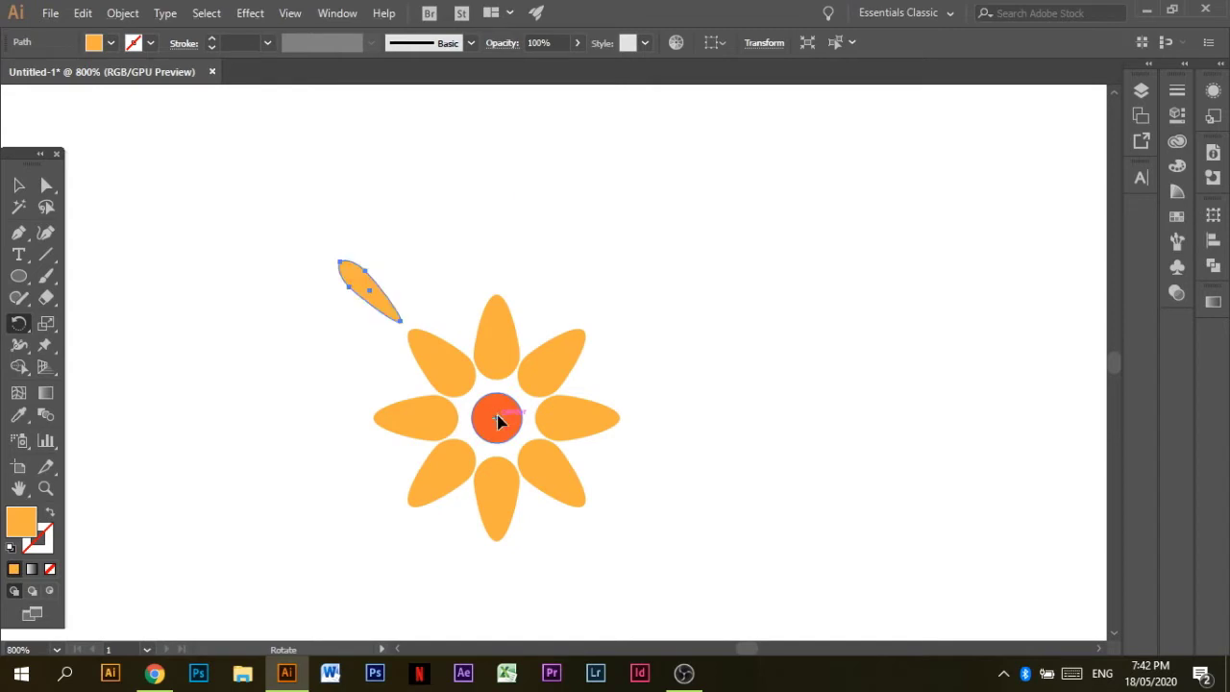
{"action": "left_click", "coordinate": [497, 420], "text": "alt"}
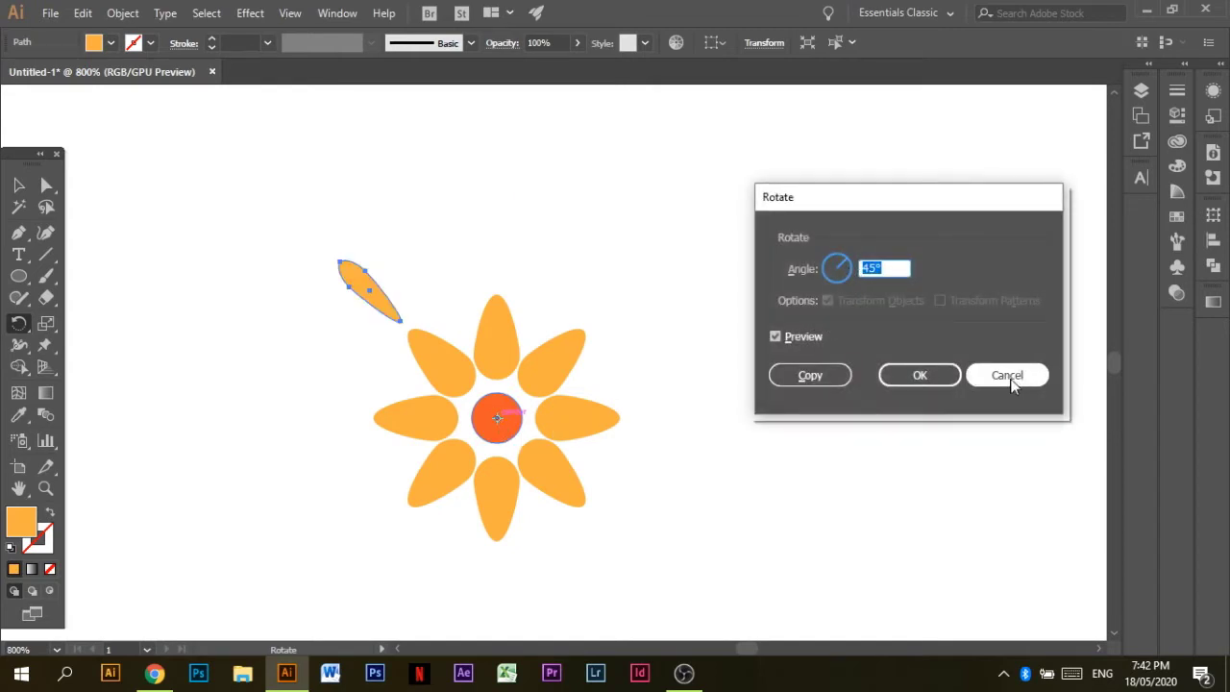
{"action": "left_click", "coordinate": [1011, 381]}
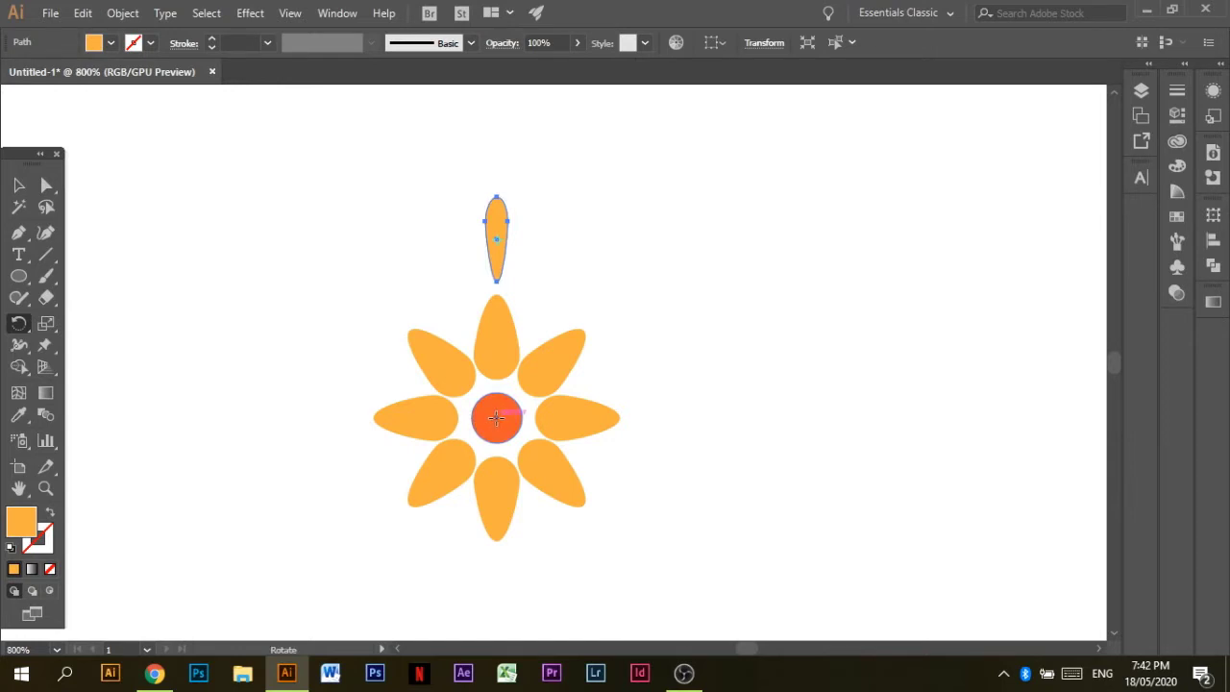
{"action": "left_click", "coordinate": [496, 417], "text": "alt"}
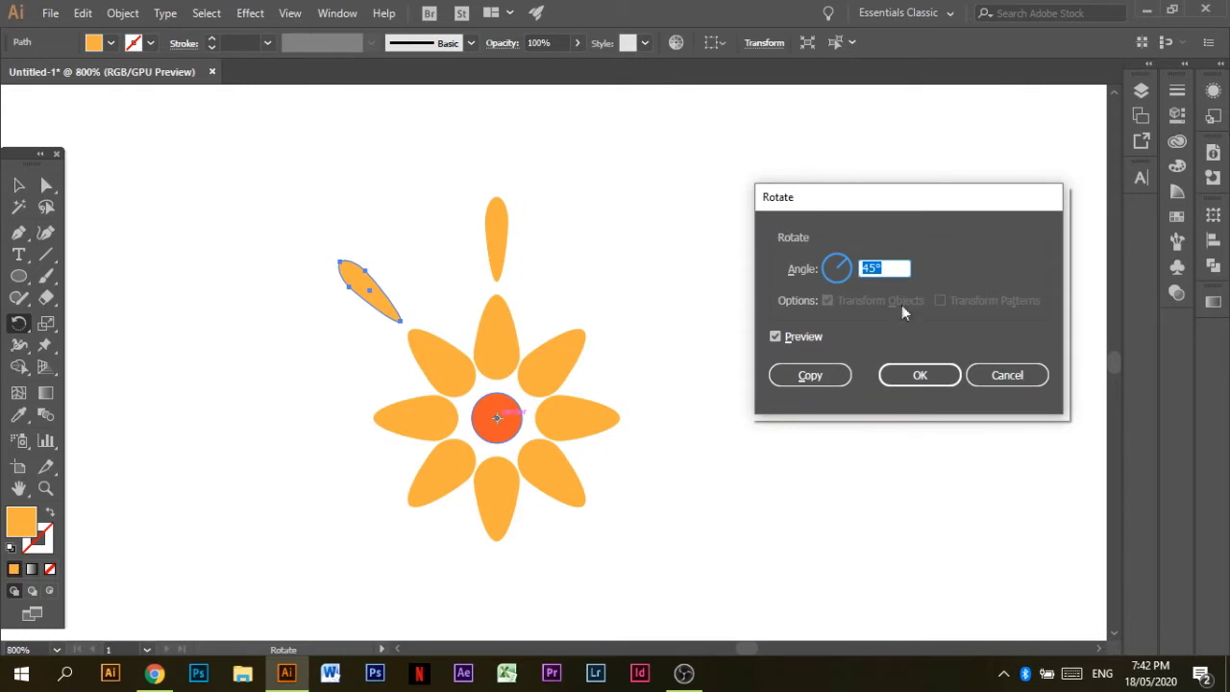
{"action": "left_click", "coordinate": [828, 379]}
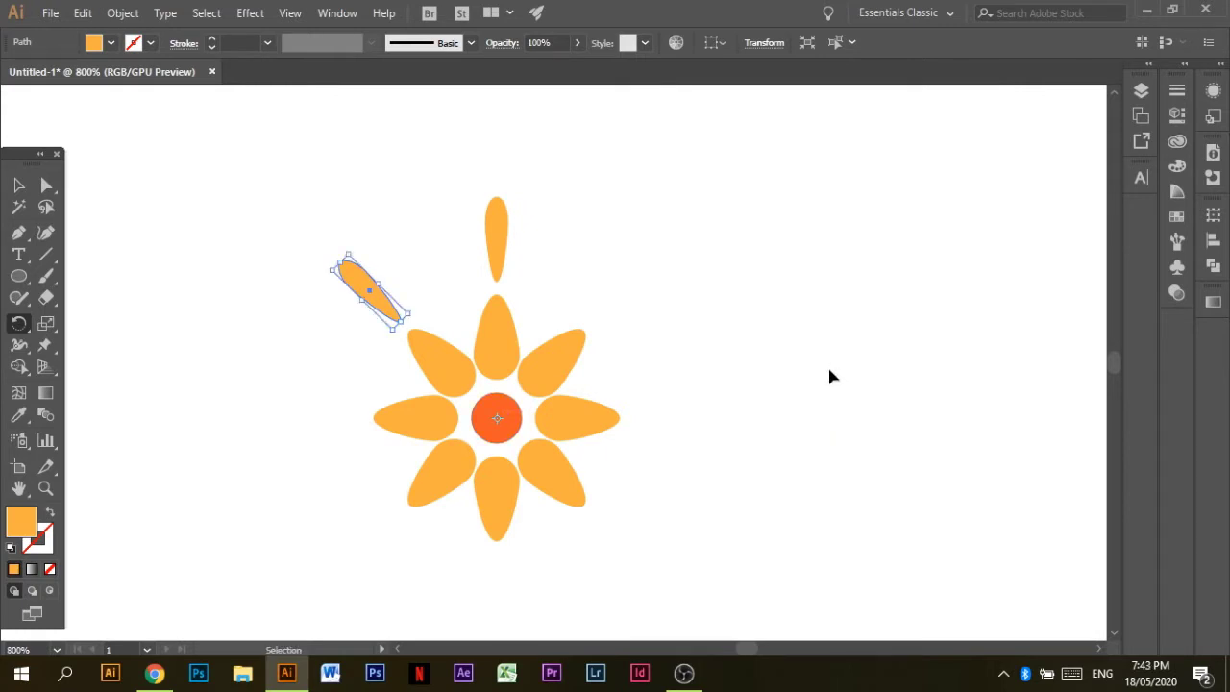
- Repeat the rotated copy of the slim petal until eight slim petals form an outer ring around the flower
{"action": "key", "text": "ctrl+d"}
{"action": "key", "text": "ctrl+d"}
{"action": "key", "text": "ctrl+d"}
{"action": "key", "text": "ctrl+d"}
{"action": "key", "text": "ctrl+d"}
{"action": "key", "text": "ctrl+d"}
{"action": "key", "text": "r"}
- Fill all eight slim outer petals with the red-orange swatch C=0 M=80 Y=95 K=0
{"action": "left_click", "coordinate": [17, 184]}
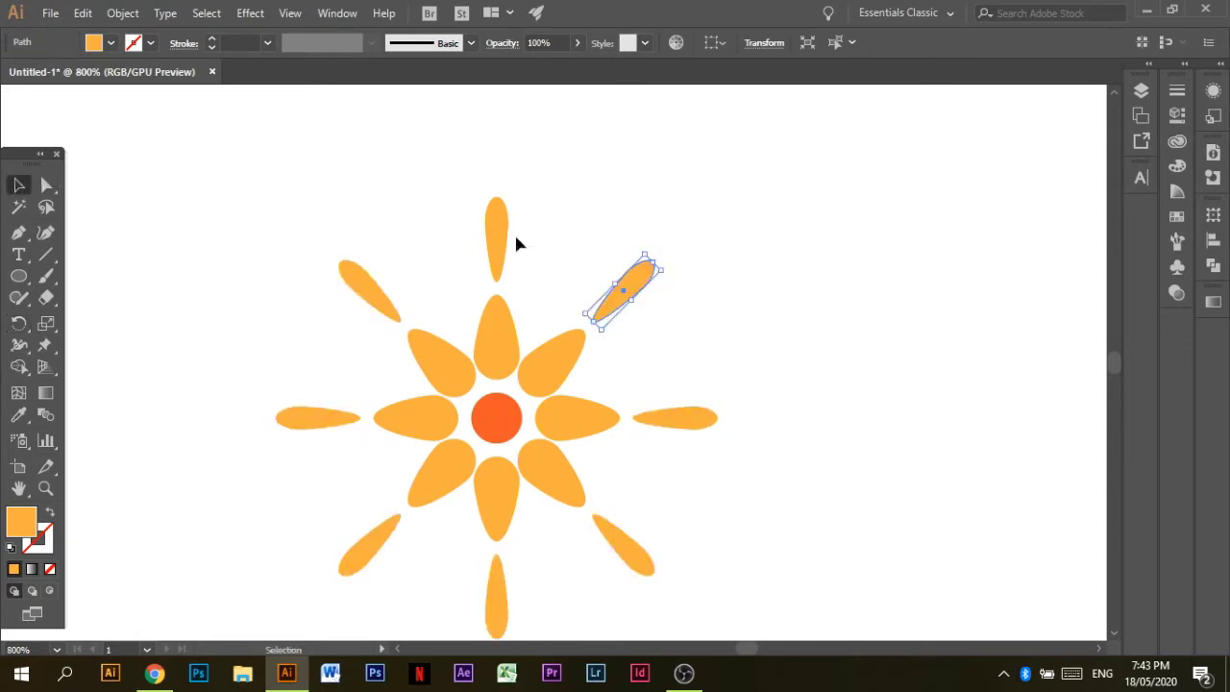
{"action": "left_click", "coordinate": [492, 246], "text": "shift"}
{"action": "left_click", "coordinate": [381, 292], "text": "shift"}
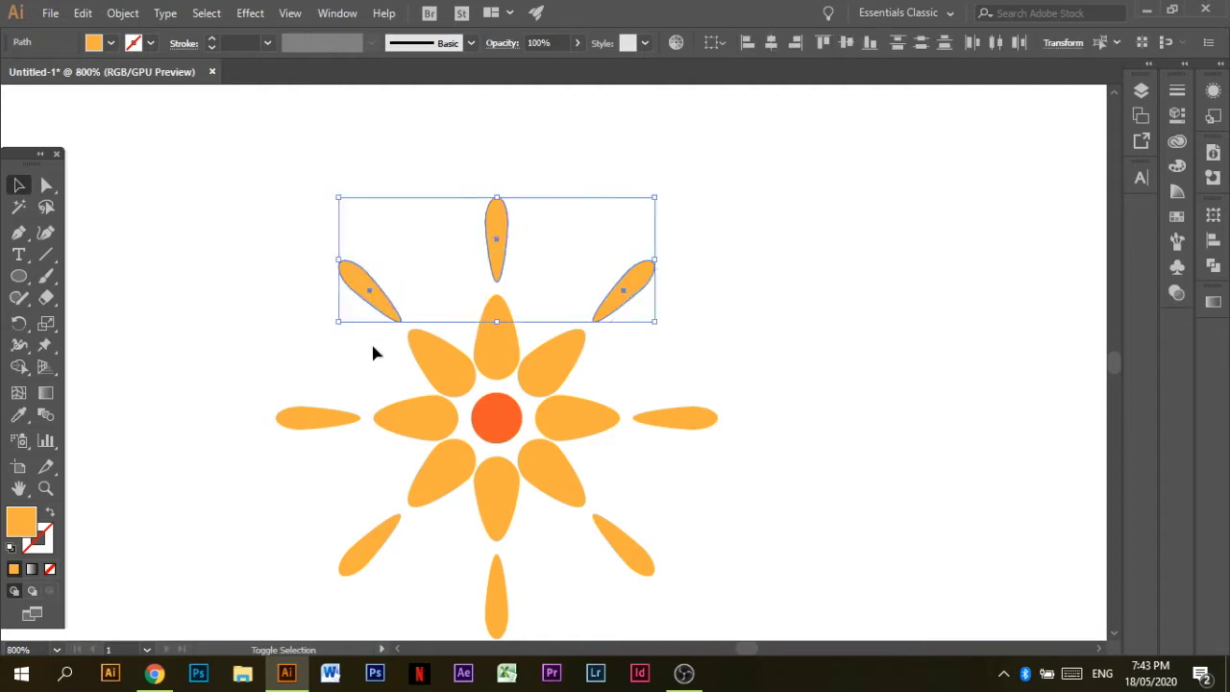
{"action": "left_click", "coordinate": [336, 422], "text": "shift"}
{"action": "left_click", "coordinate": [361, 562], "text": "shift"}
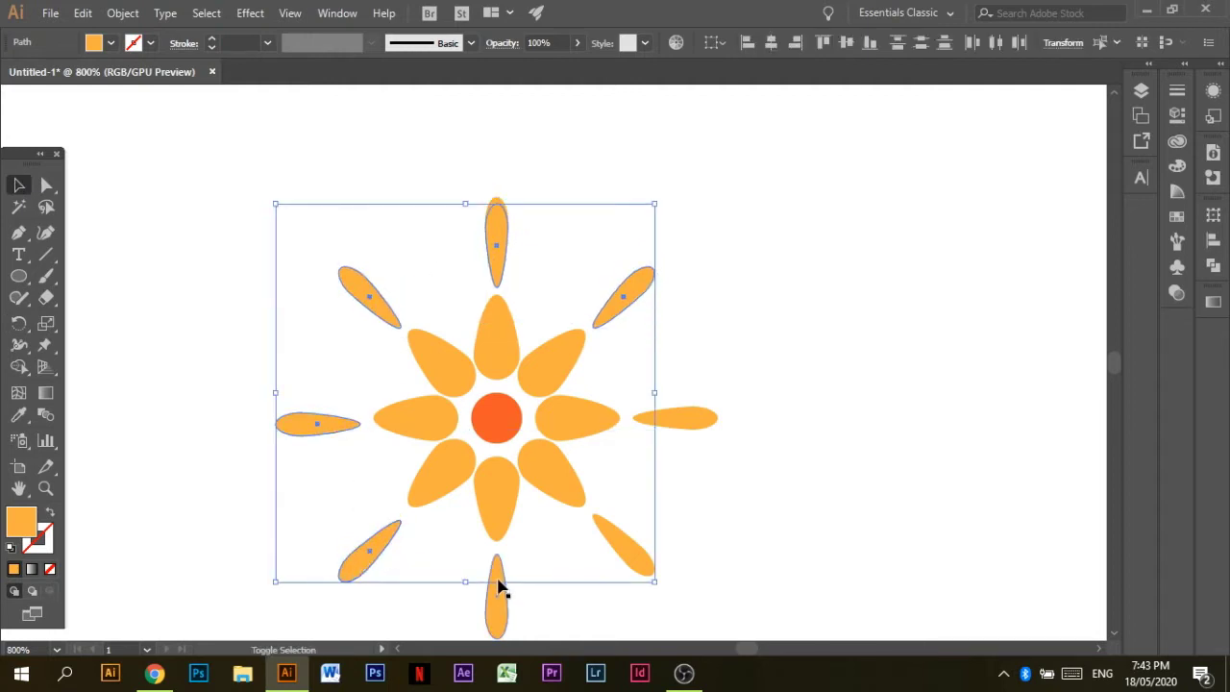
{"action": "left_click", "coordinate": [497, 568], "text": "shift"}
{"action": "left_click", "coordinate": [494, 596], "text": "shift"}
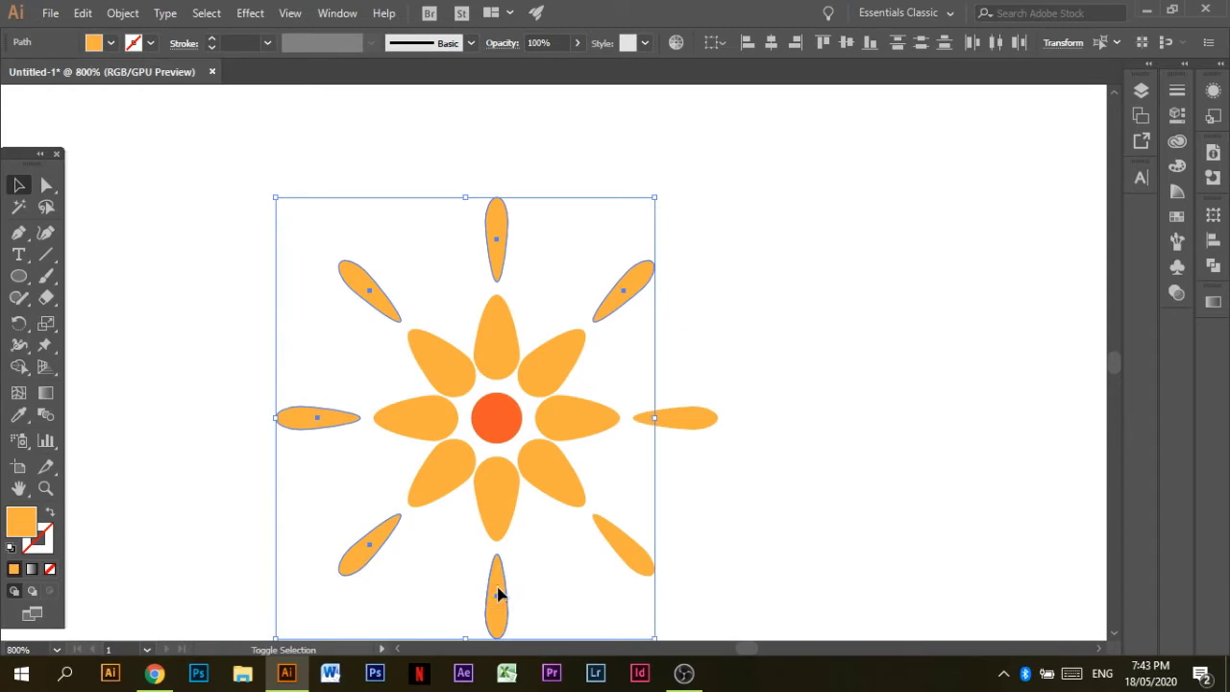
{"action": "left_click", "coordinate": [612, 548], "text": "shift"}
{"action": "left_click", "coordinate": [708, 421], "text": "shift"}
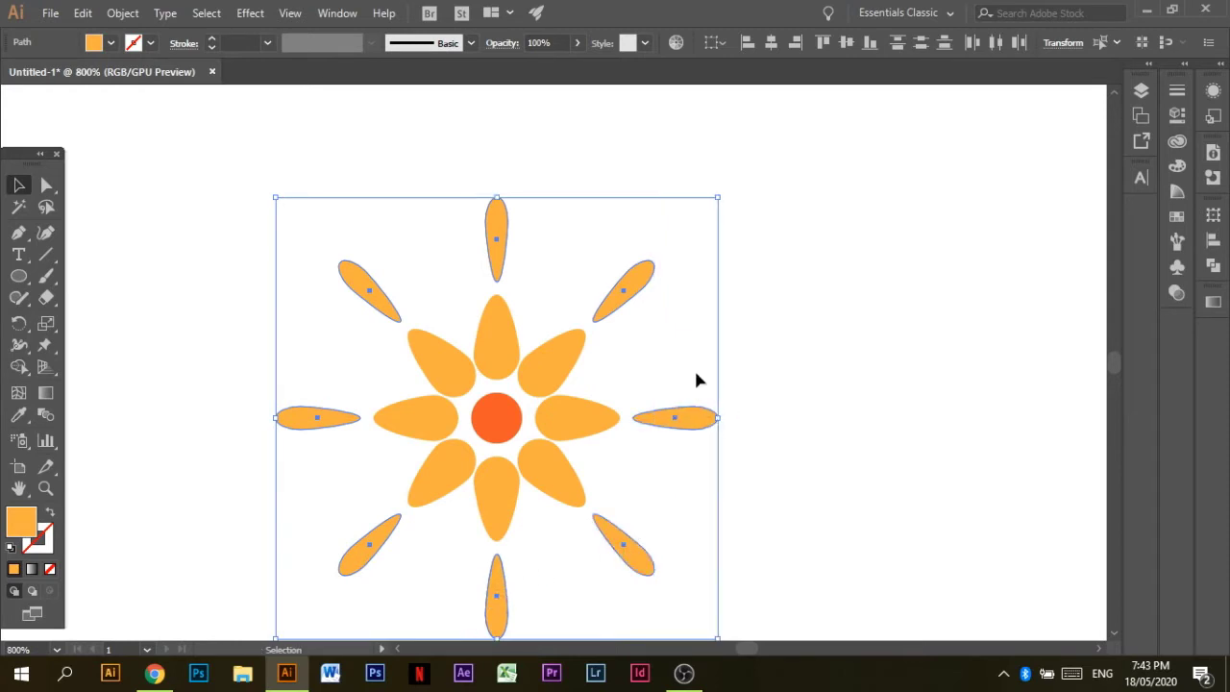
{"action": "left_click", "coordinate": [109, 42]}
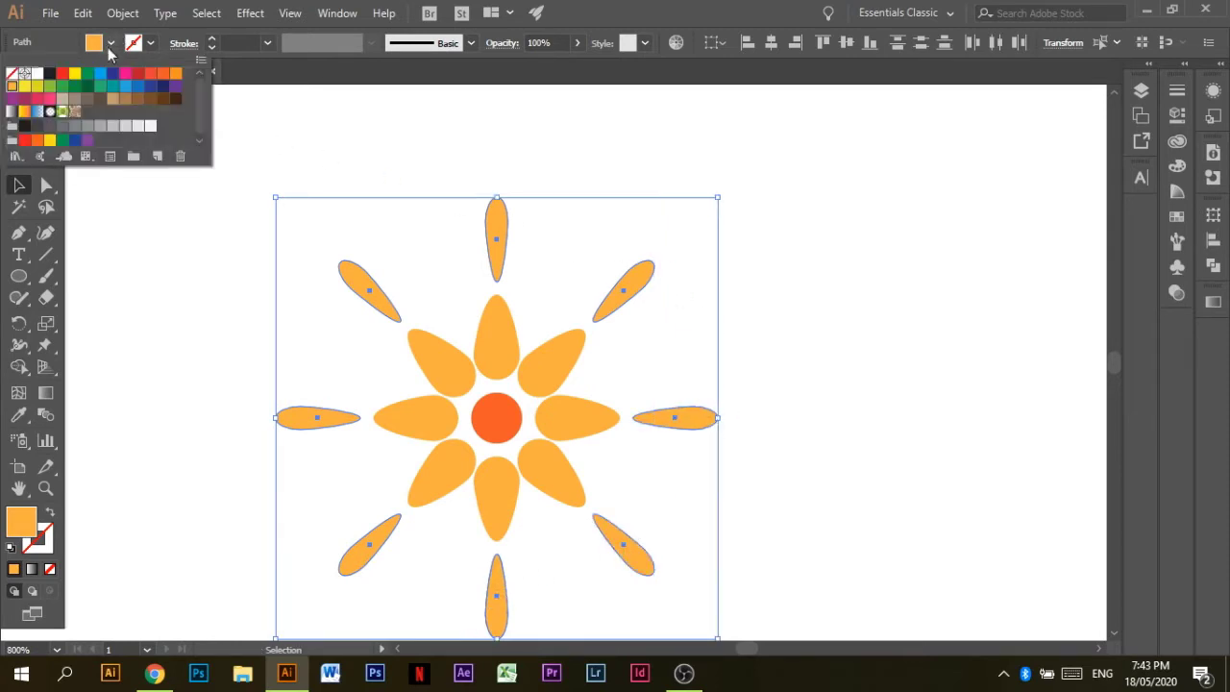
{"action": "left_click", "coordinate": [162, 75]}
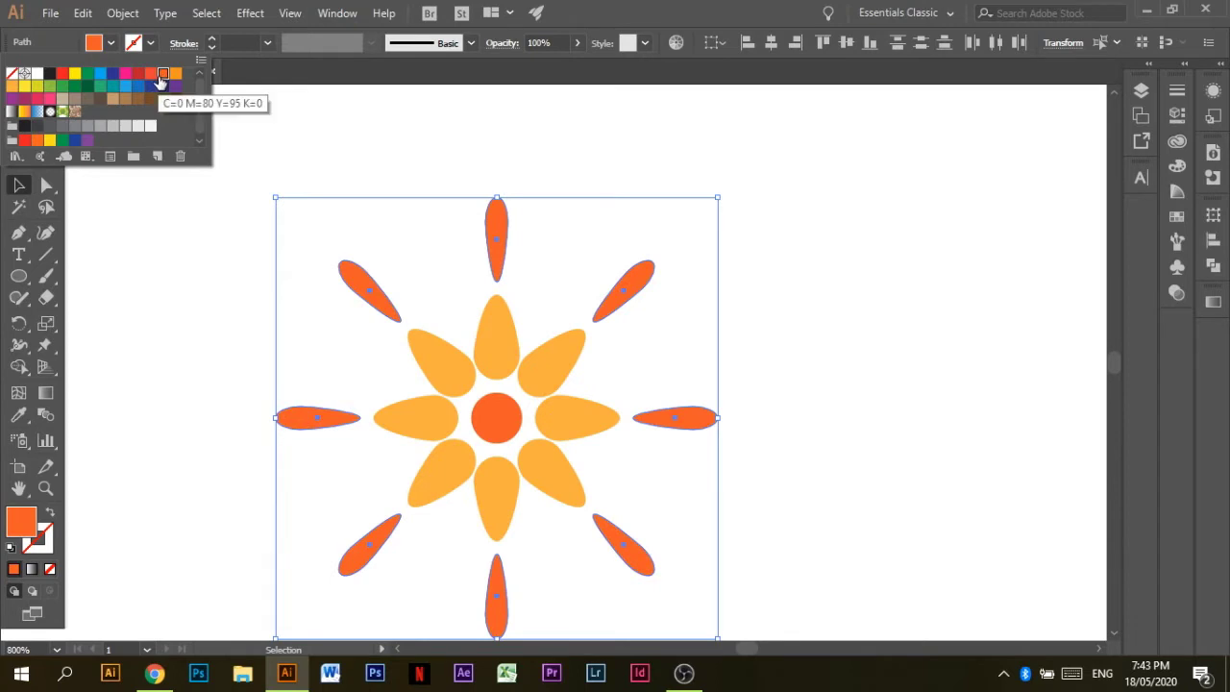
{"action": "left_click", "coordinate": [723, 188]}
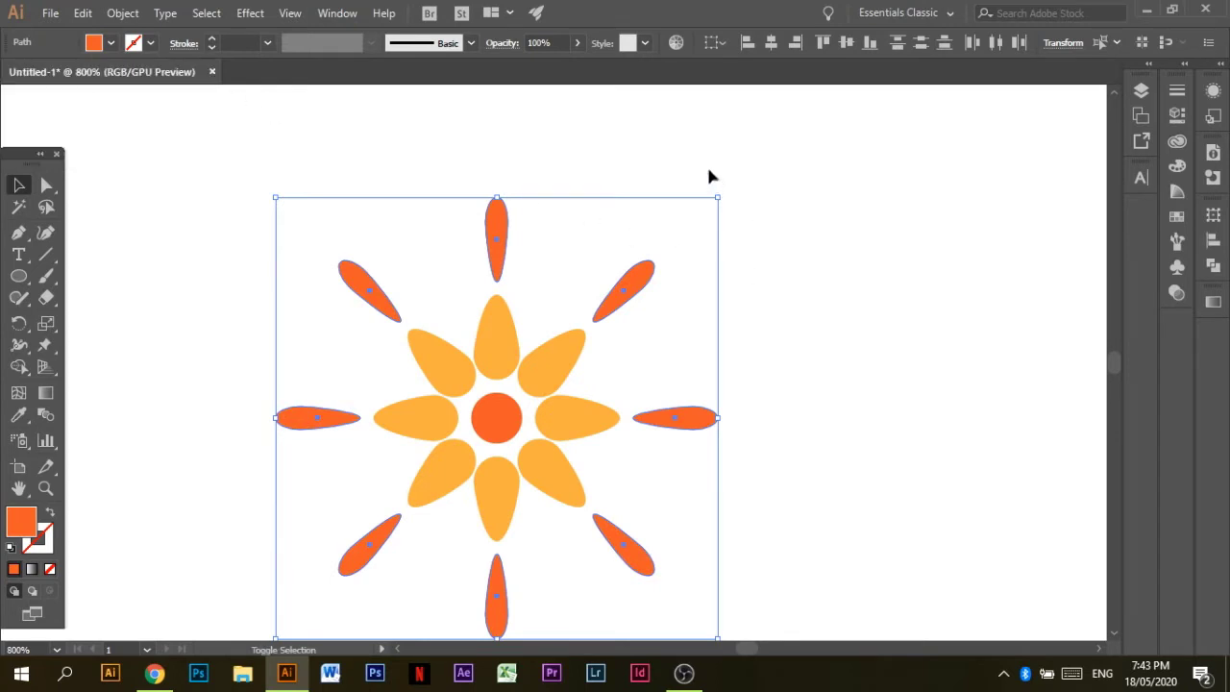
- Group the eight red-orange outer petals
{"action": "left_click", "coordinate": [130, 15]}
{"action": "mouse_move", "coordinate": [266, 16]}
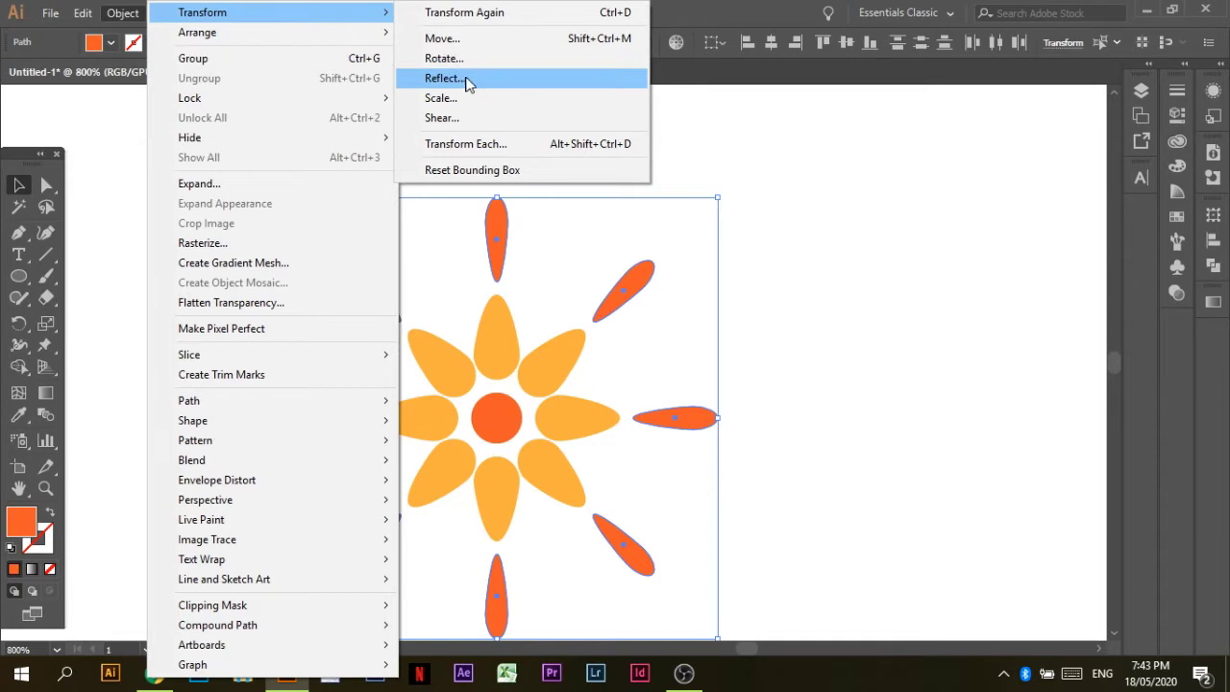
{"action": "left_click_drag", "start_coordinate": [721, 200], "coordinate": [718, 200]}
{"action": "key", "text": "ctrl+g"}
- Try rotating the grouped outer petals so they sit between the inner petals, undo the rotation and deselect the group
{"action": "left_click_drag", "start_coordinate": [727, 196], "coordinate": [618, 142]}
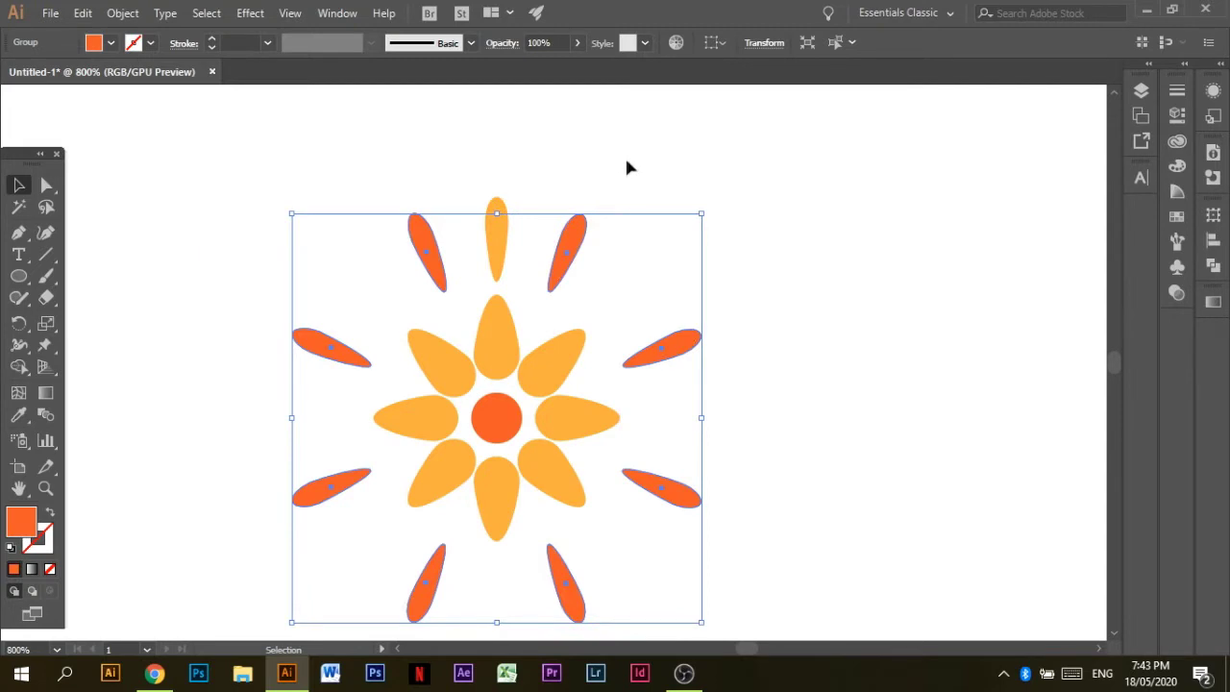
{"action": "key", "text": "ctrl+z"}
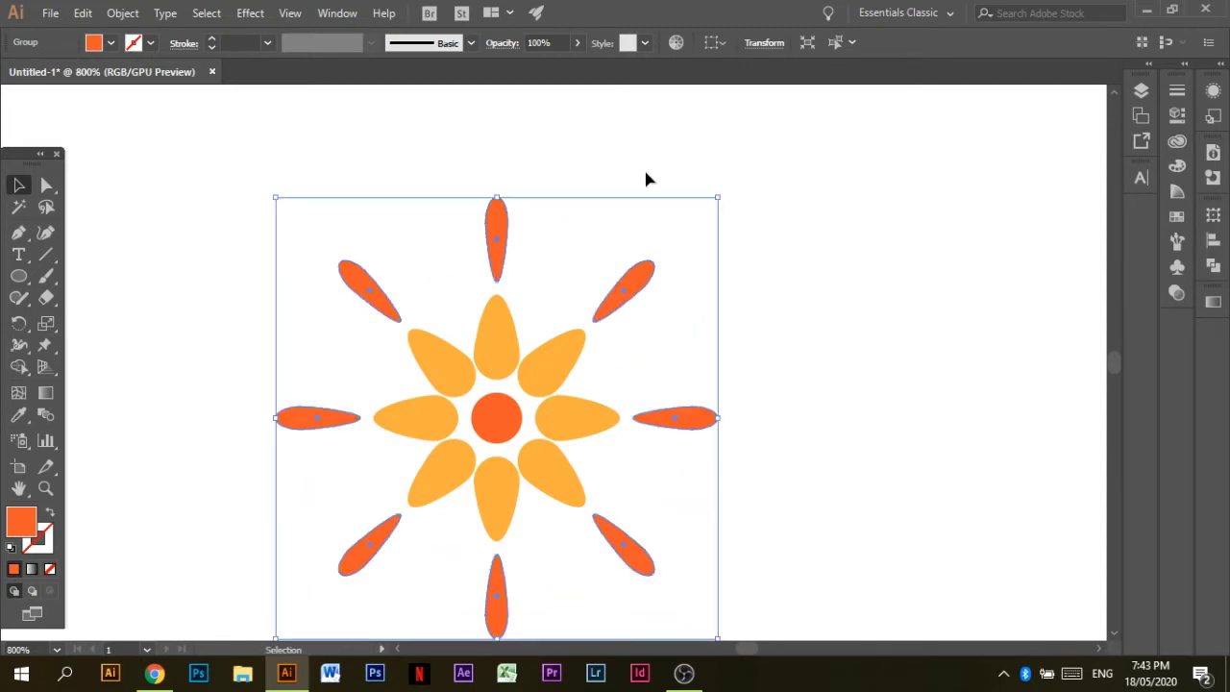
{"action": "left_click", "coordinate": [713, 227]}
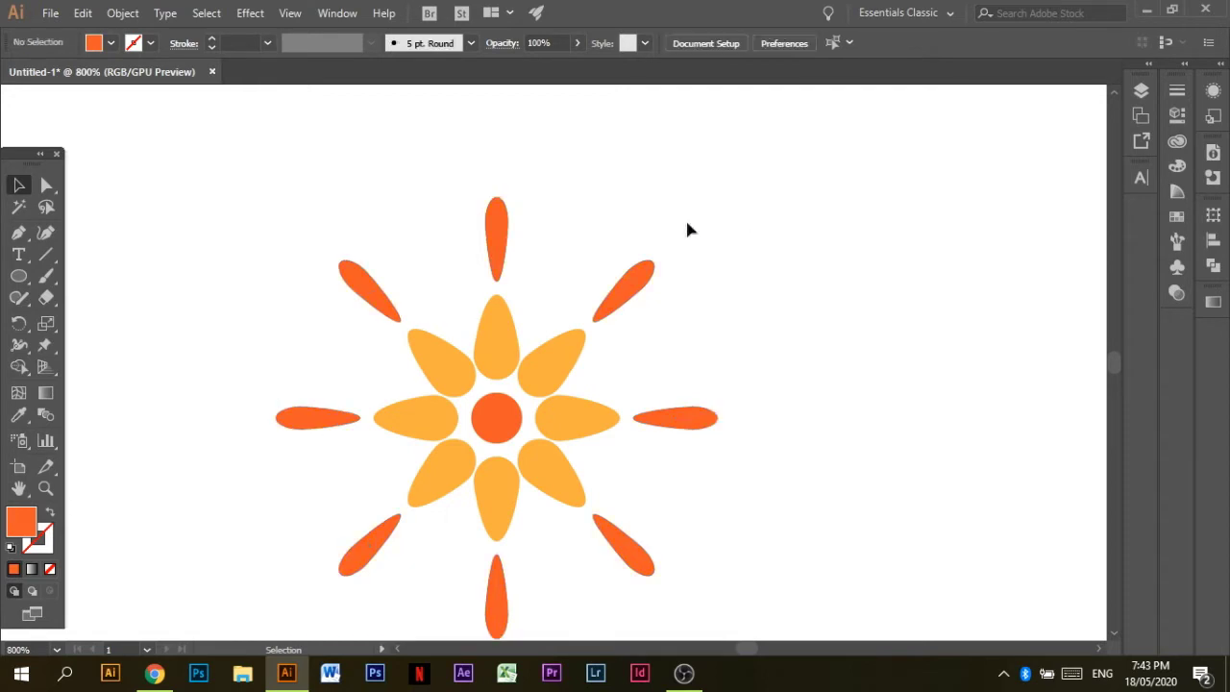
- Draw a circle between the top and upper-right outer petals and shrink it to about 1.9 mm in diameter
{"action": "left_click", "coordinate": [18, 277]}
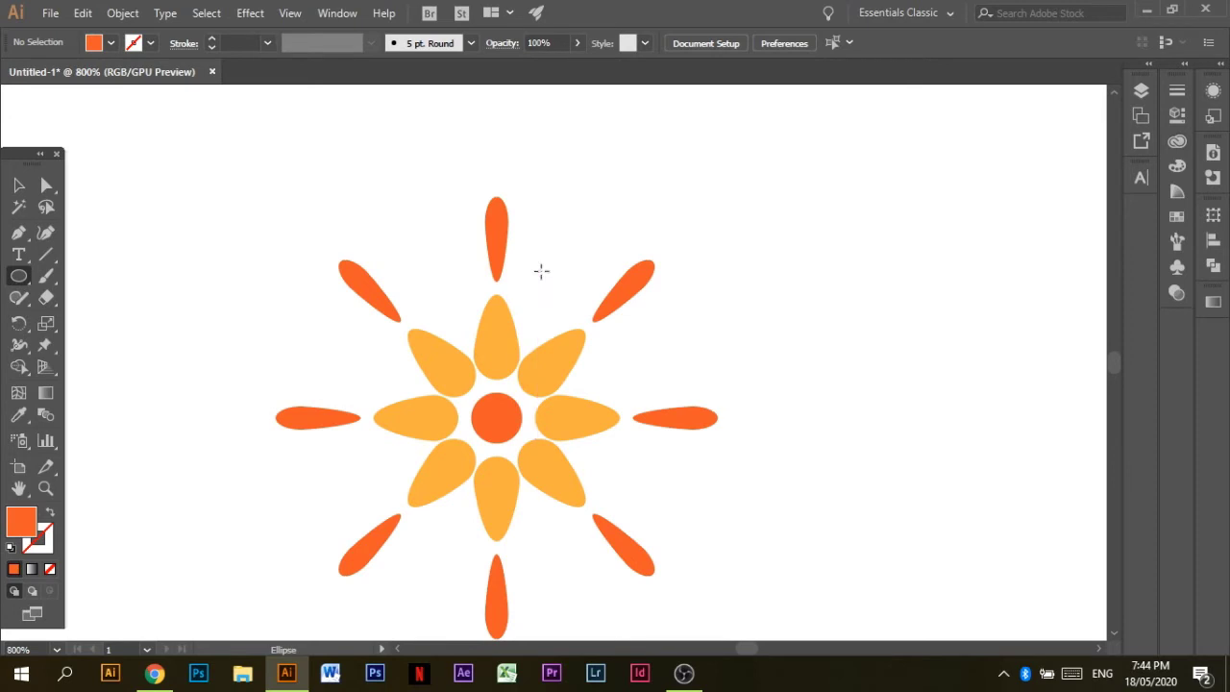
{"action": "left_click_drag", "start_coordinate": [523, 272], "coordinate": [576, 309]}
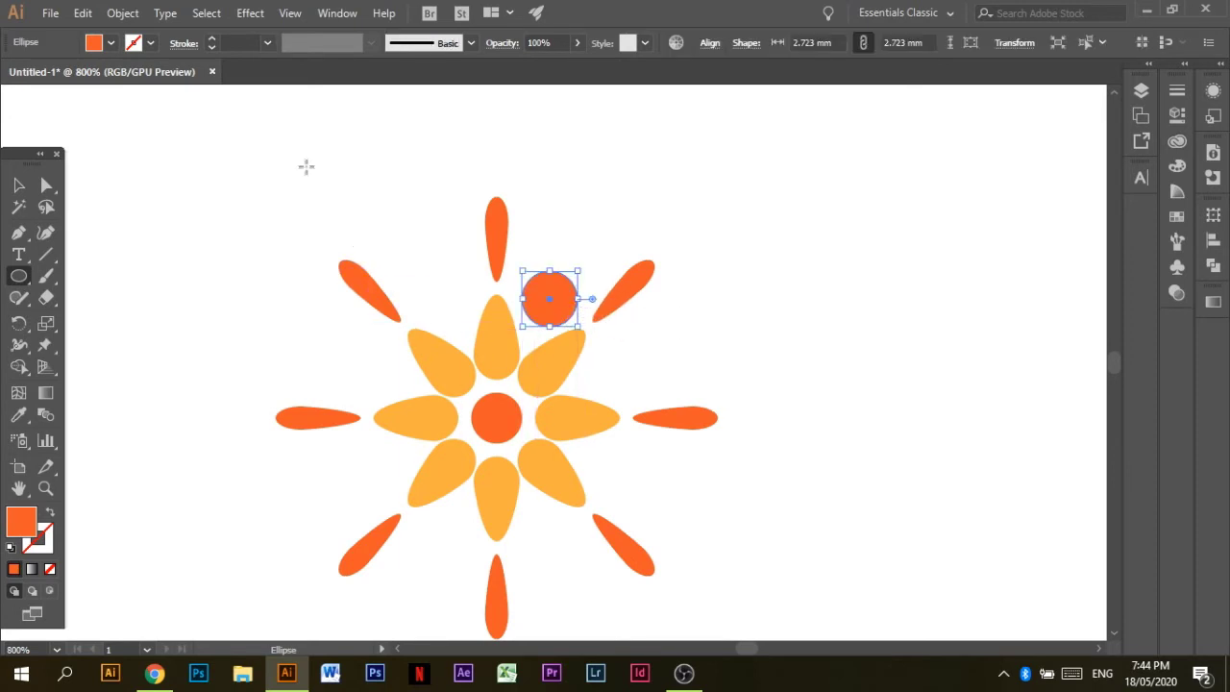
{"action": "left_click", "coordinate": [18, 186]}
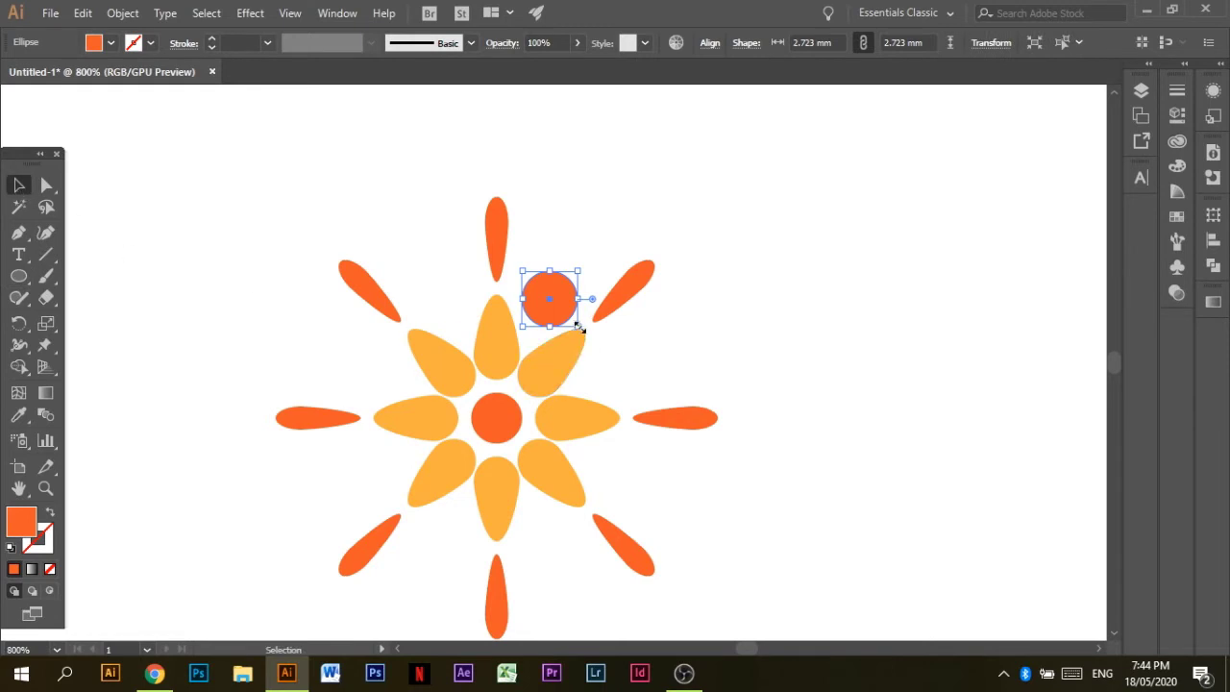
{"action": "left_click_drag", "start_coordinate": [576, 324], "coordinate": [550, 299]}
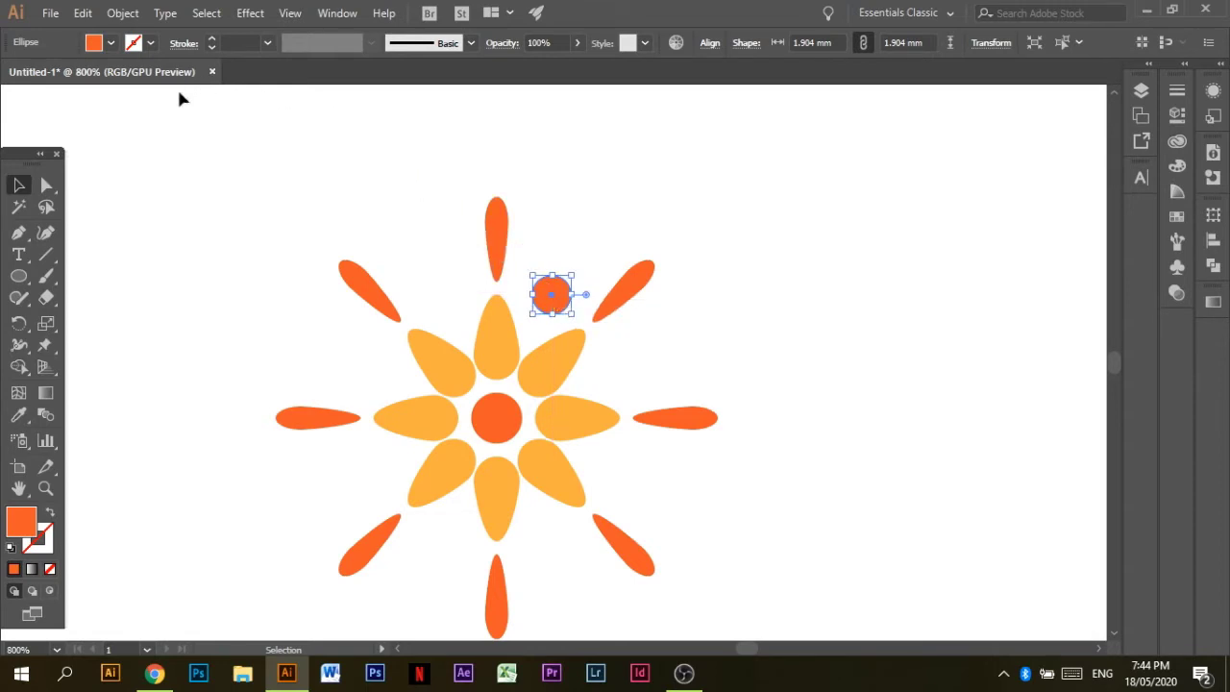
- Change the small circle's fill to dark red
{"action": "left_click", "coordinate": [112, 42]}
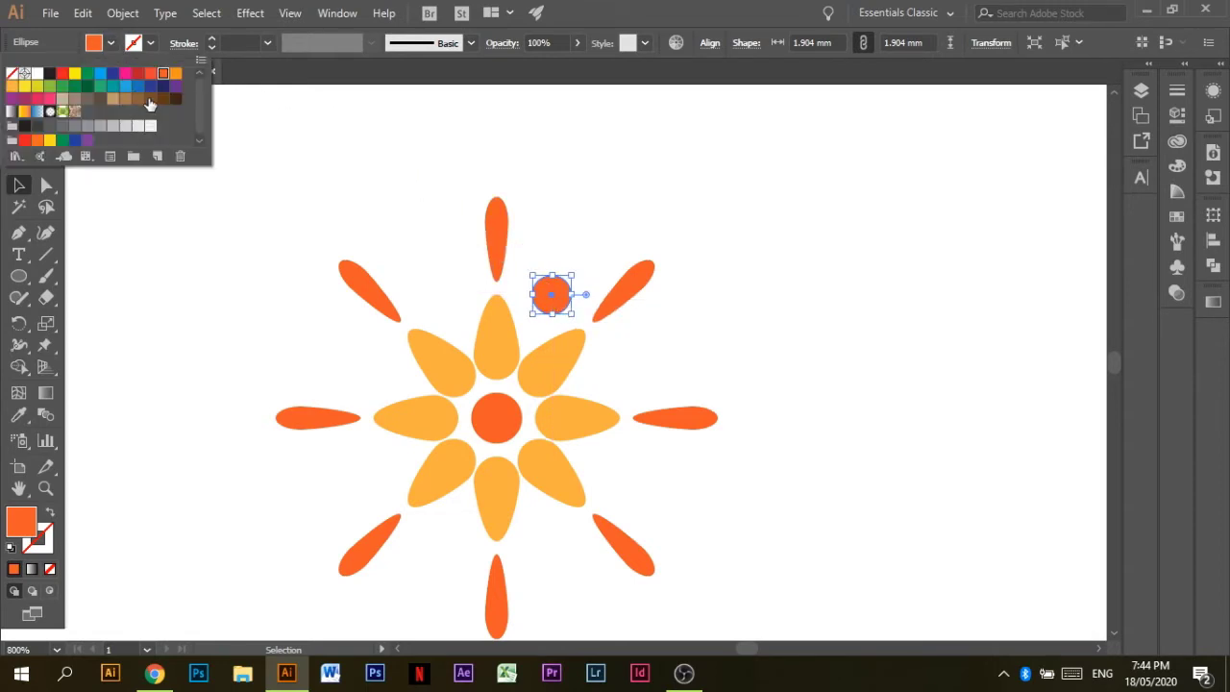
{"action": "left_click", "coordinate": [138, 74]}
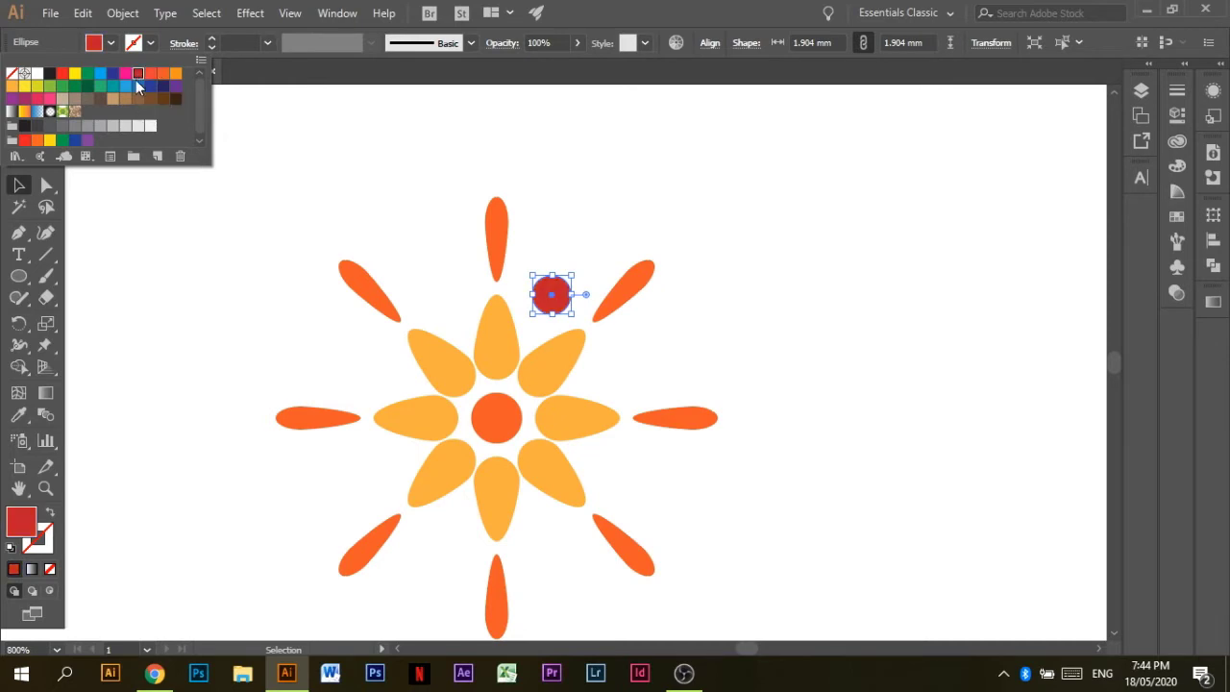
{"action": "left_click", "coordinate": [581, 233]}
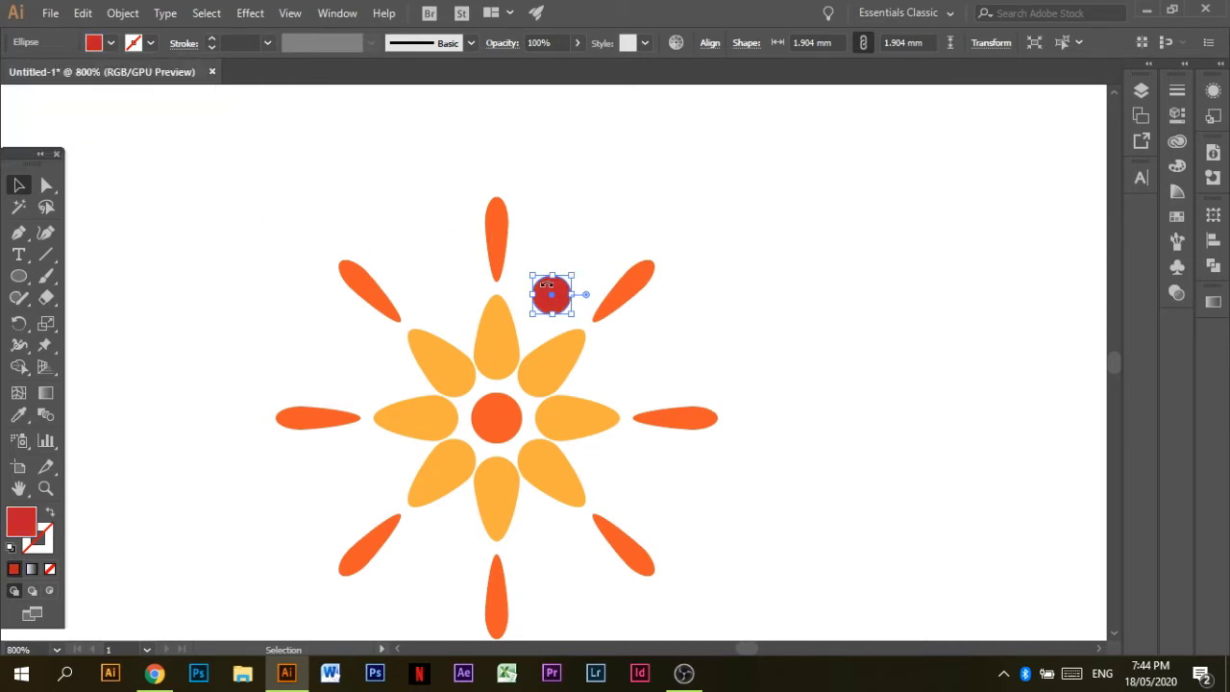
- Set the dark red circle's rotation pivot at the center of the red-orange circle
{"action": "left_click", "coordinate": [18, 323]}
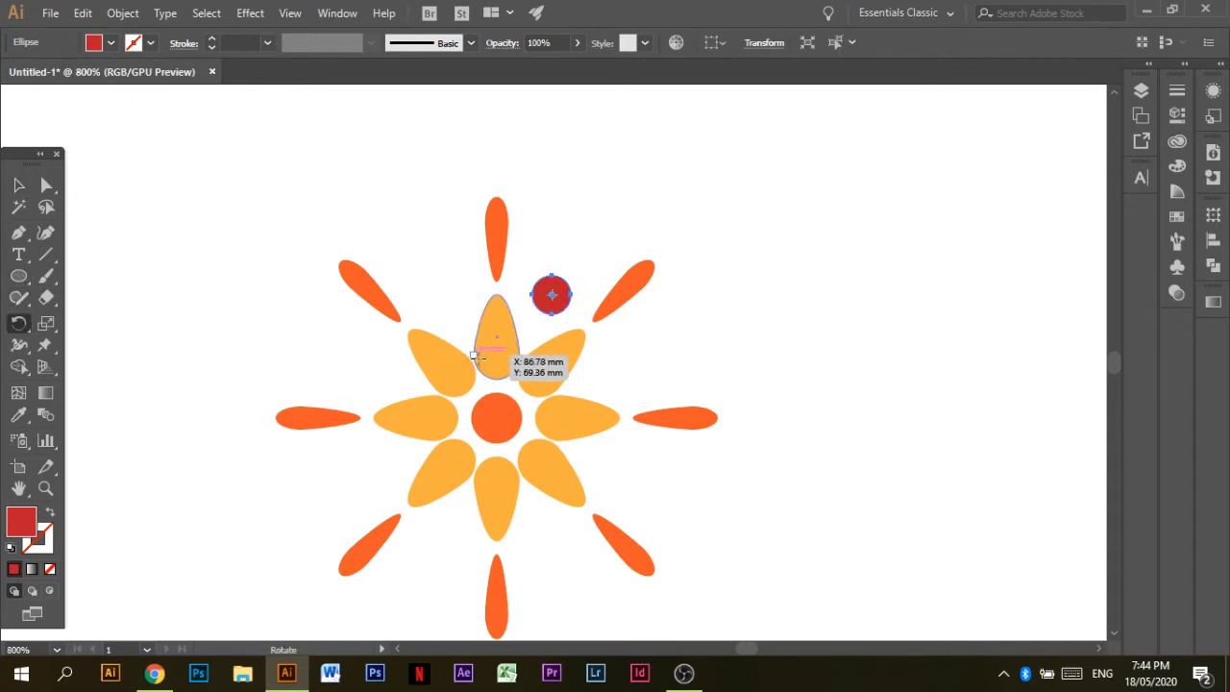
{"action": "key", "text": "ctrl"}
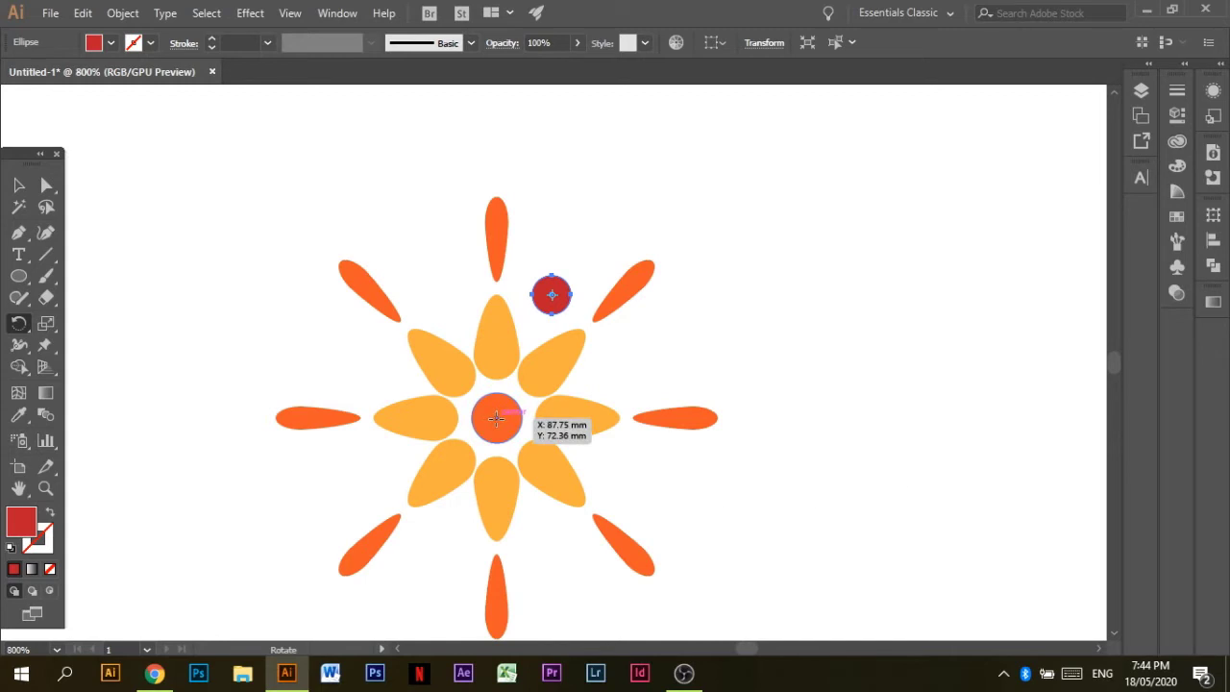
{"action": "left_click", "coordinate": [495, 418], "text": "alt"}
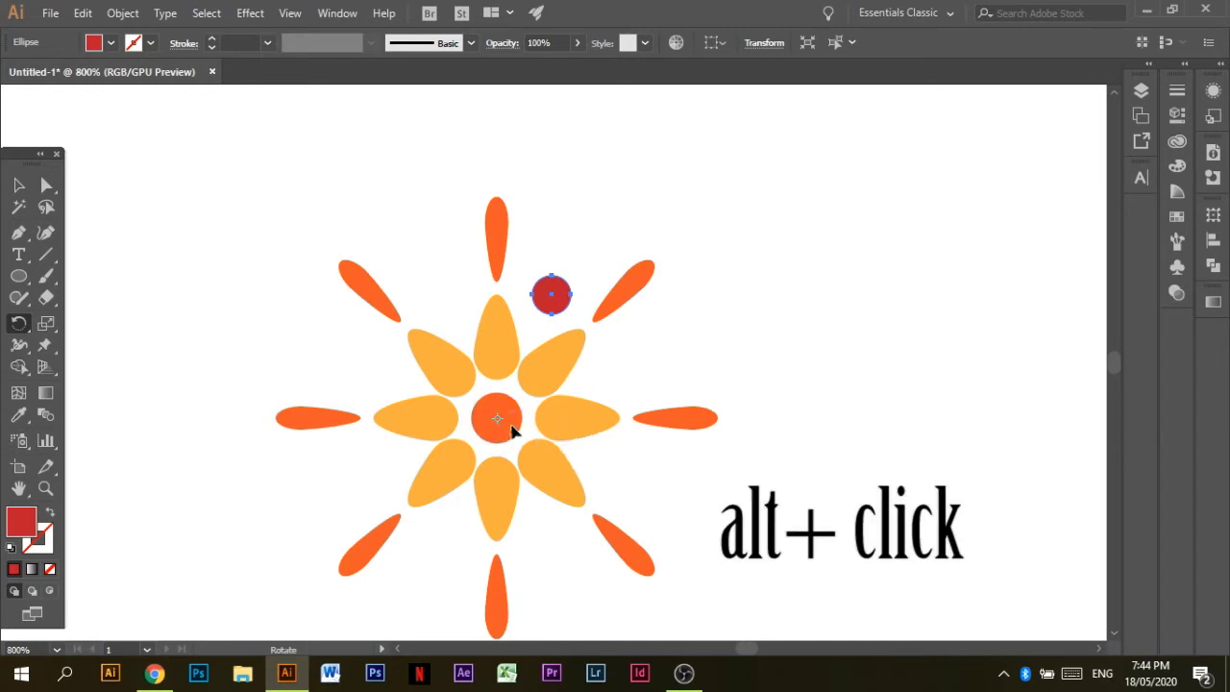
{"action": "right_click", "coordinate": [498, 419]}
{"action": "key", "text": "Up"}
{"action": "key", "text": "Return"}
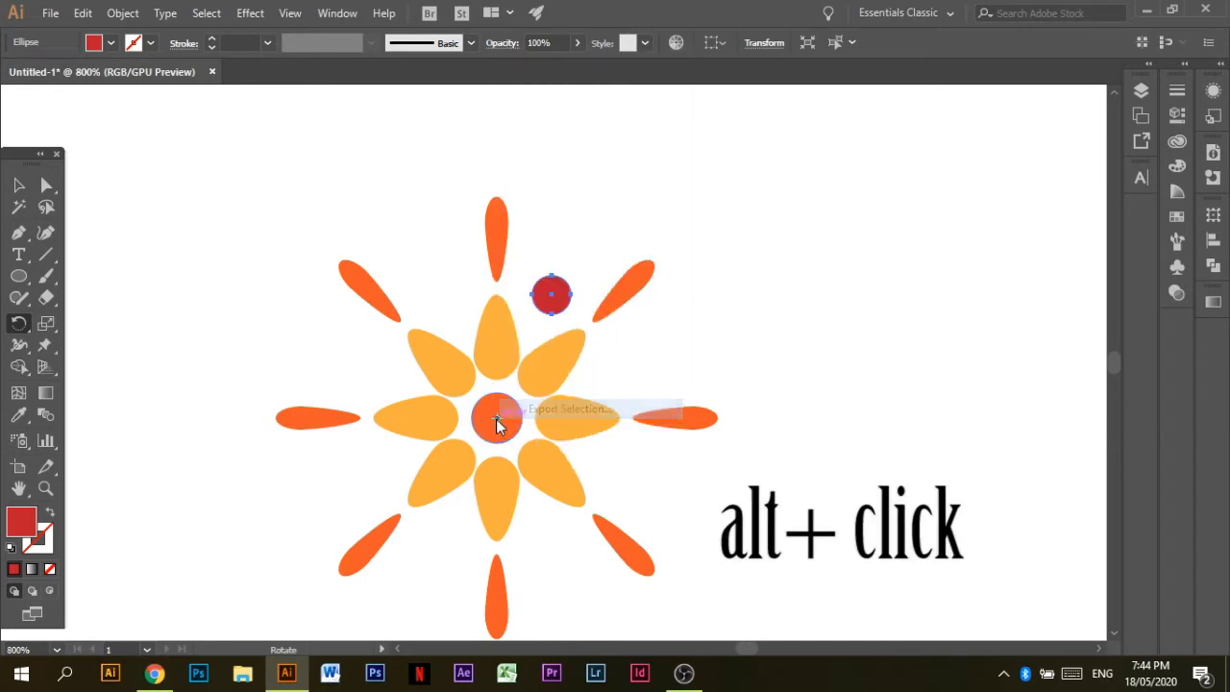
{"action": "left_click", "coordinate": [961, 535]}
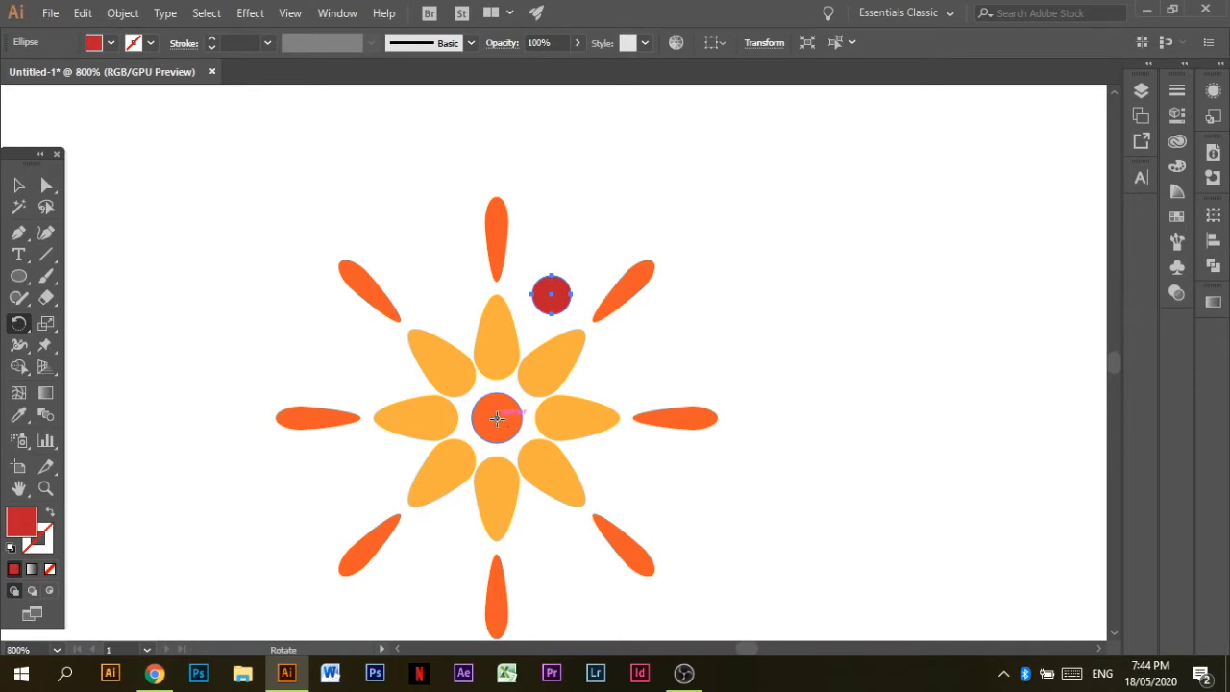
- Copy the dark red circle rotated 45° about the red-orange circle's center, and repeat until eight circles ring the flower
{"action": "left_click", "coordinate": [497, 418], "text": "alt"}
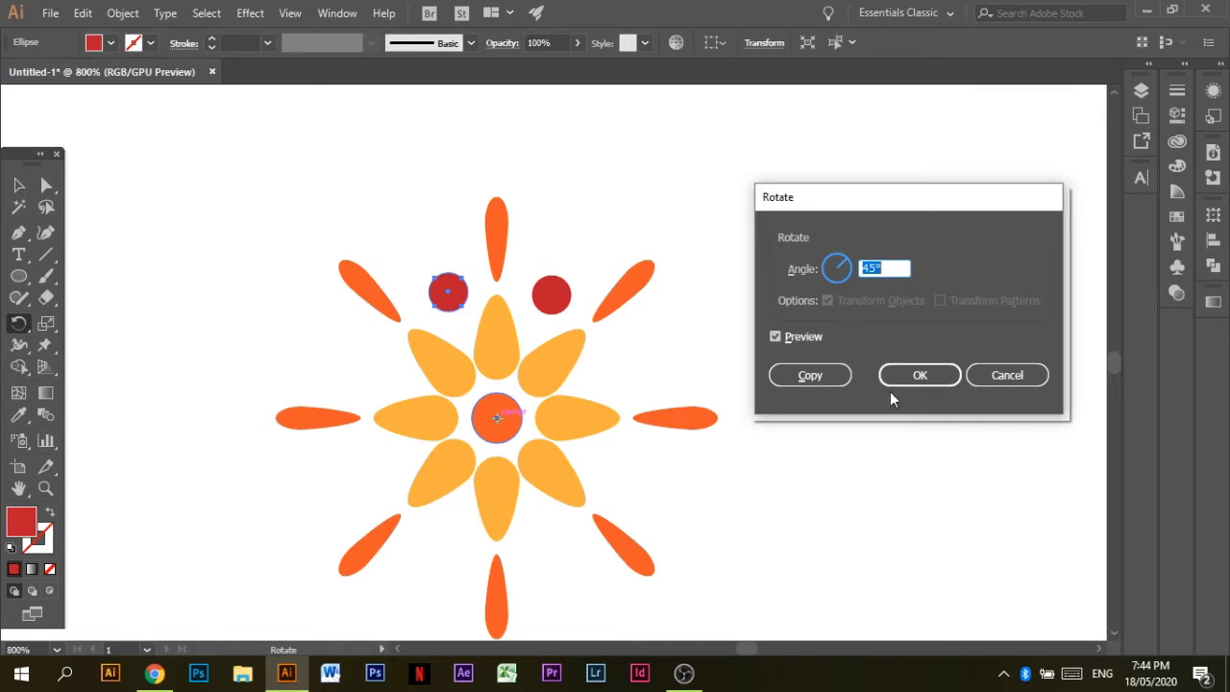
{"action": "left_click", "coordinate": [810, 375]}
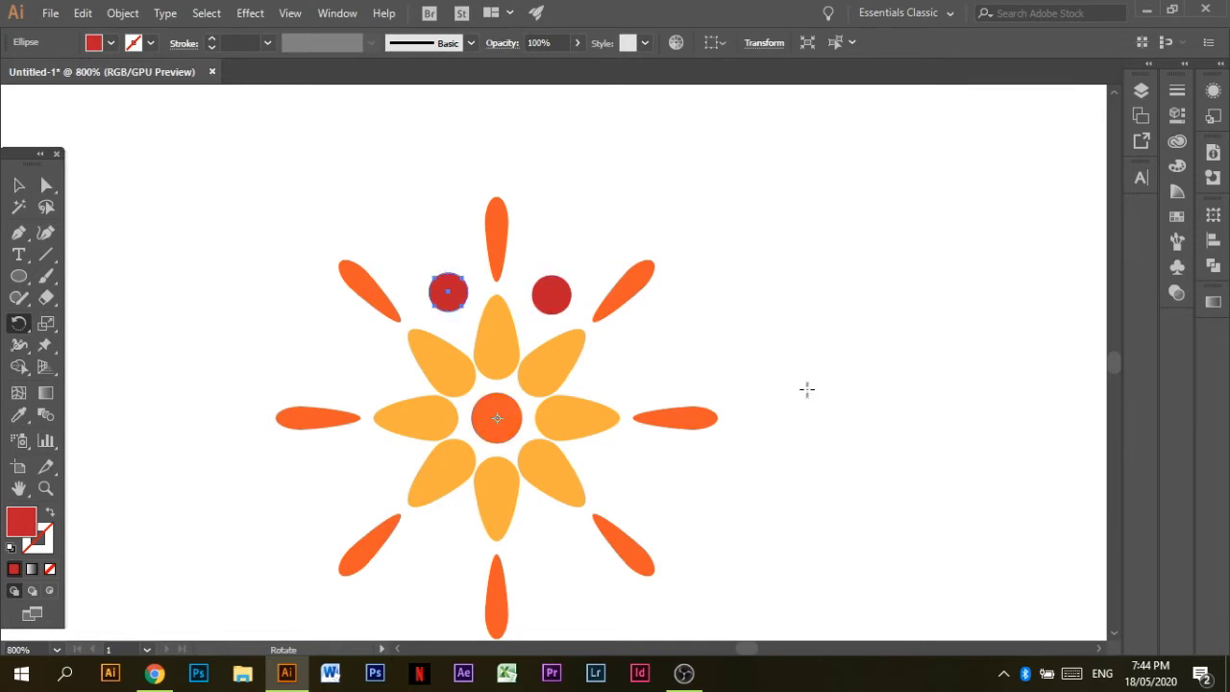
{"action": "key", "text": "v"}
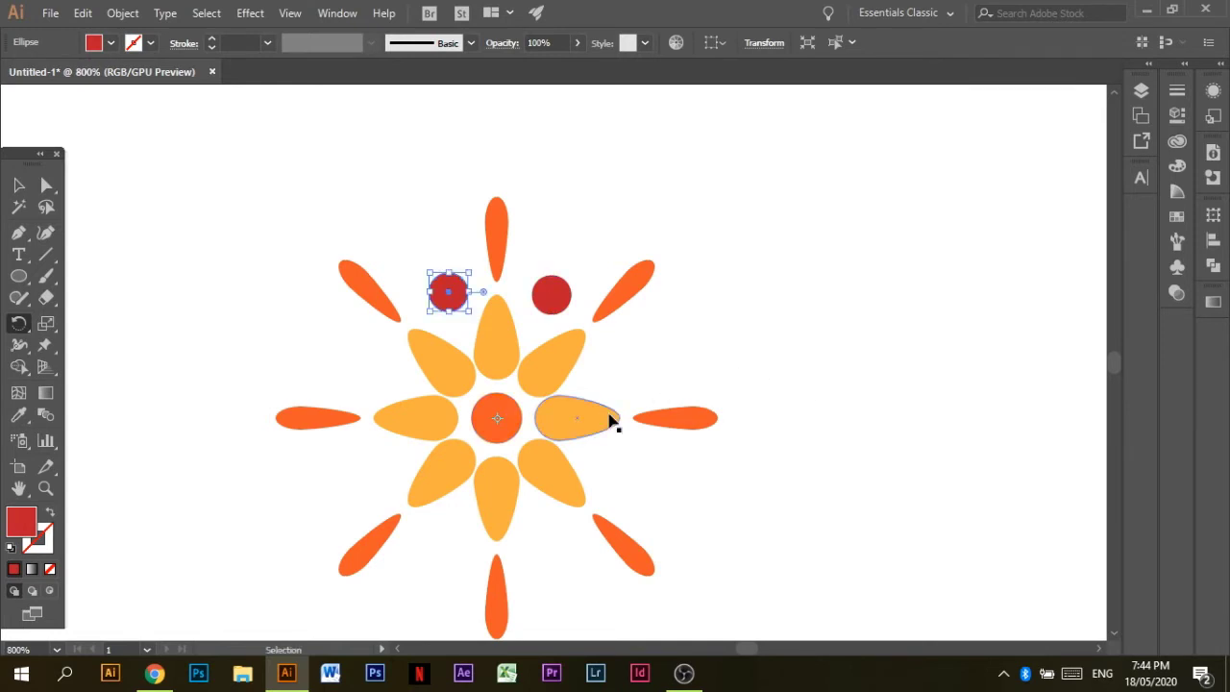
{"action": "key", "text": "ctrl+d"}
{"action": "key", "text": "ctrl+d"}
{"action": "key", "text": "ctrl+d"}
{"action": "key", "text": "ctrl+d"}
{"action": "key", "text": "ctrl+d"}
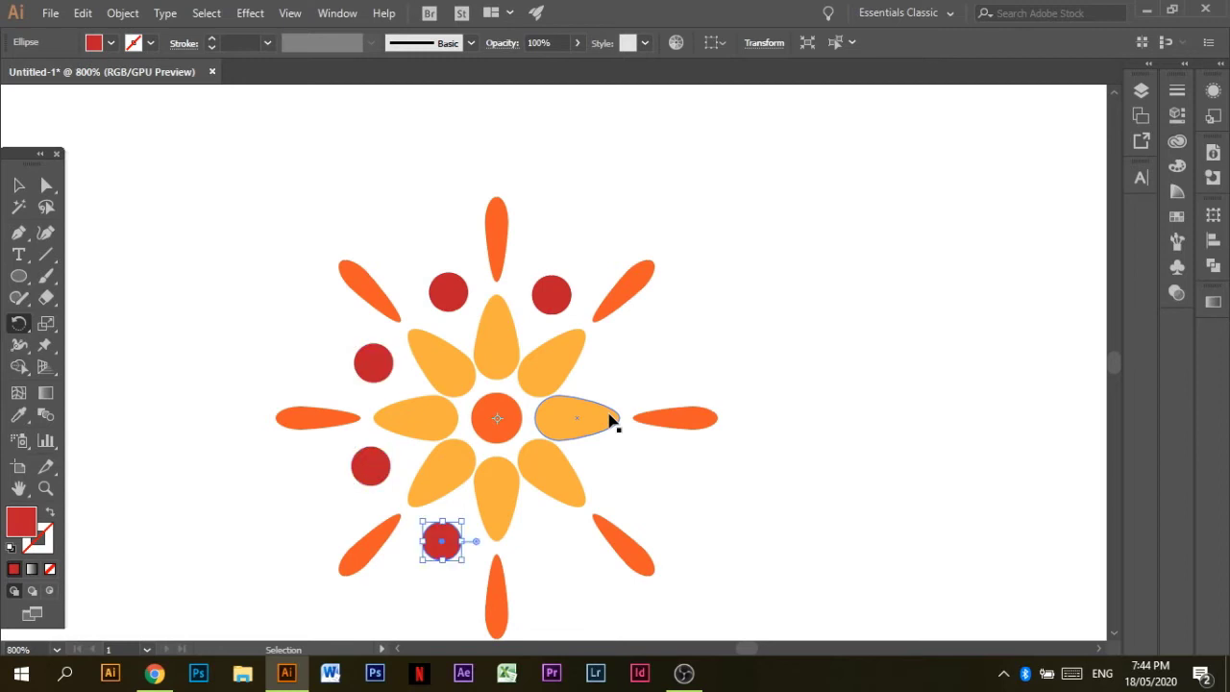
{"action": "key", "text": "ctrl+d"}
{"action": "key", "text": "r"}
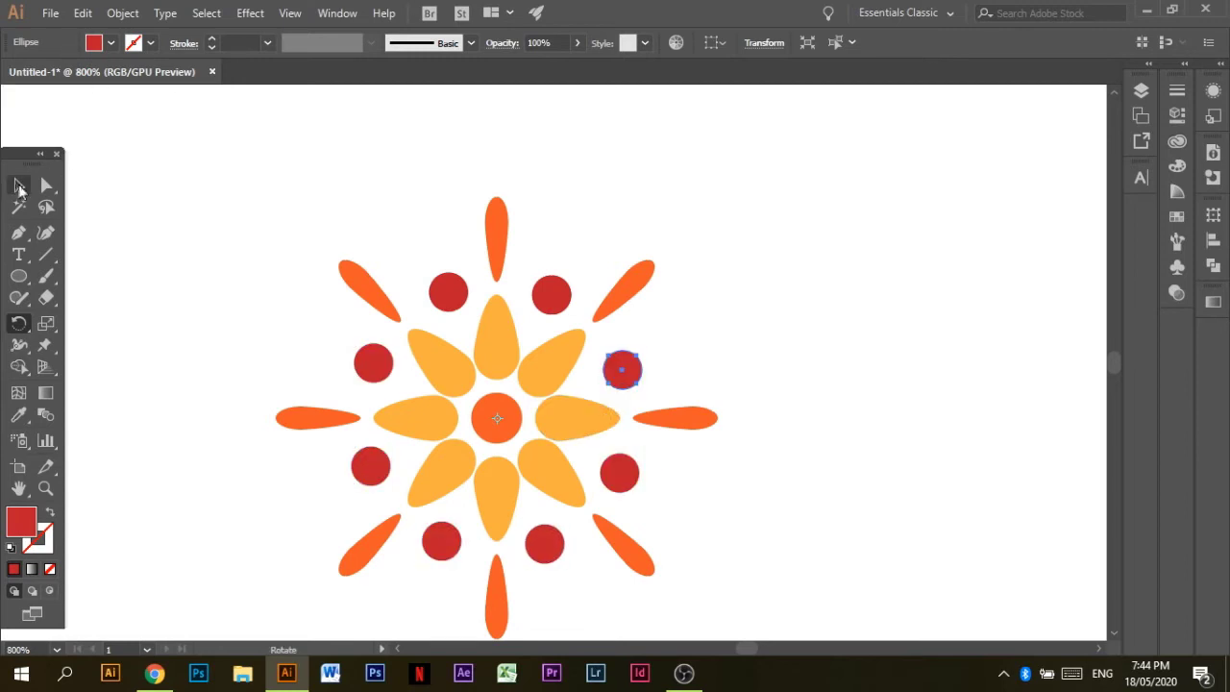
- Deselect the dark red circle so that no part of the flower is selected
{"action": "left_click", "coordinate": [19, 186]}
{"action": "left_click", "coordinate": [204, 286]}
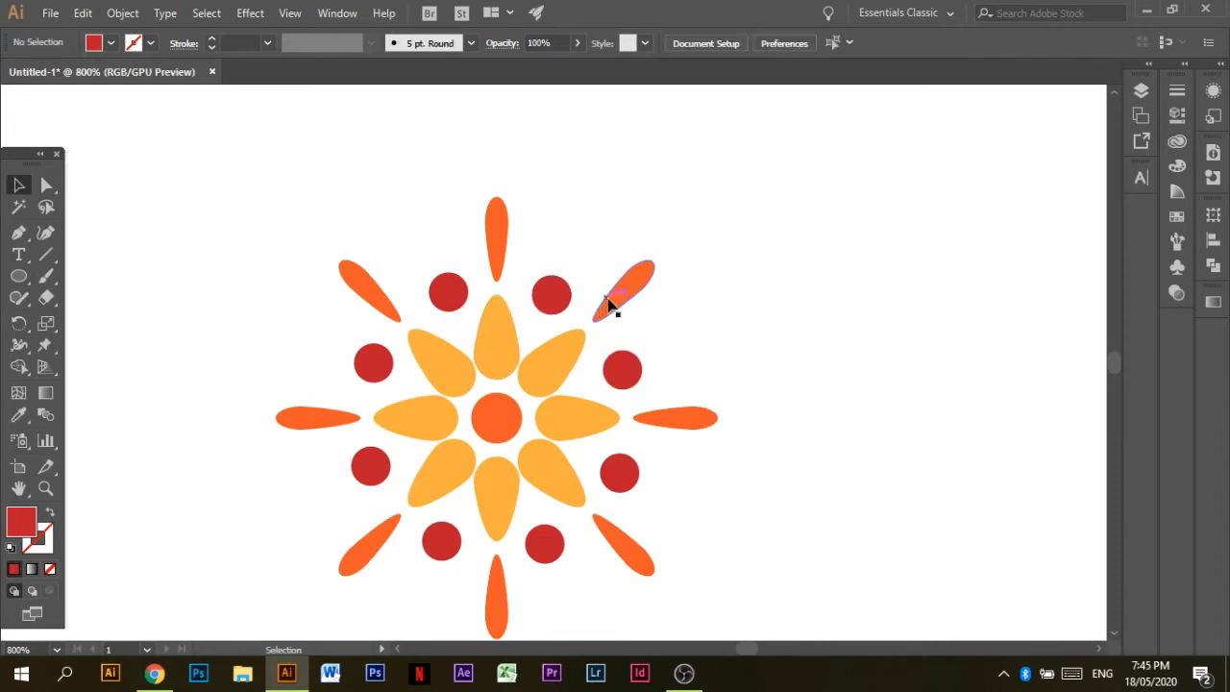
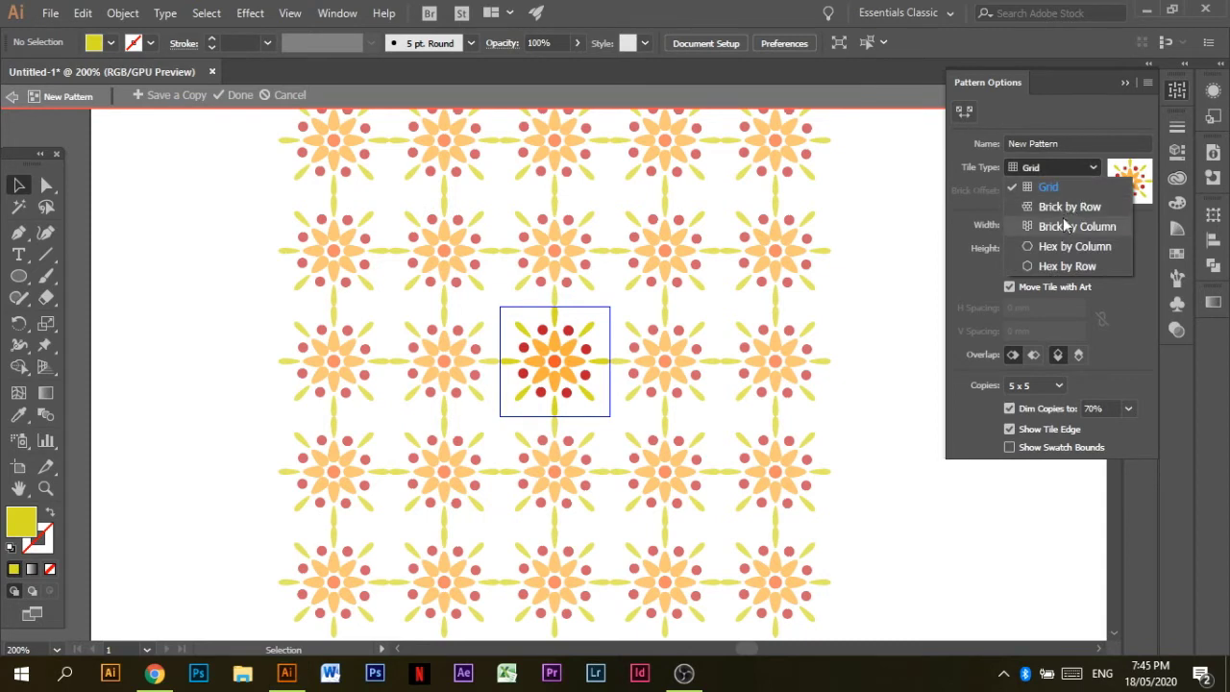
- Set the flower pattern's tile type to Brick by Row and finish editing the pattern
{"action": "left_click", "coordinate": [1062, 210]}
{"action": "left_click", "coordinate": [1062, 169]}
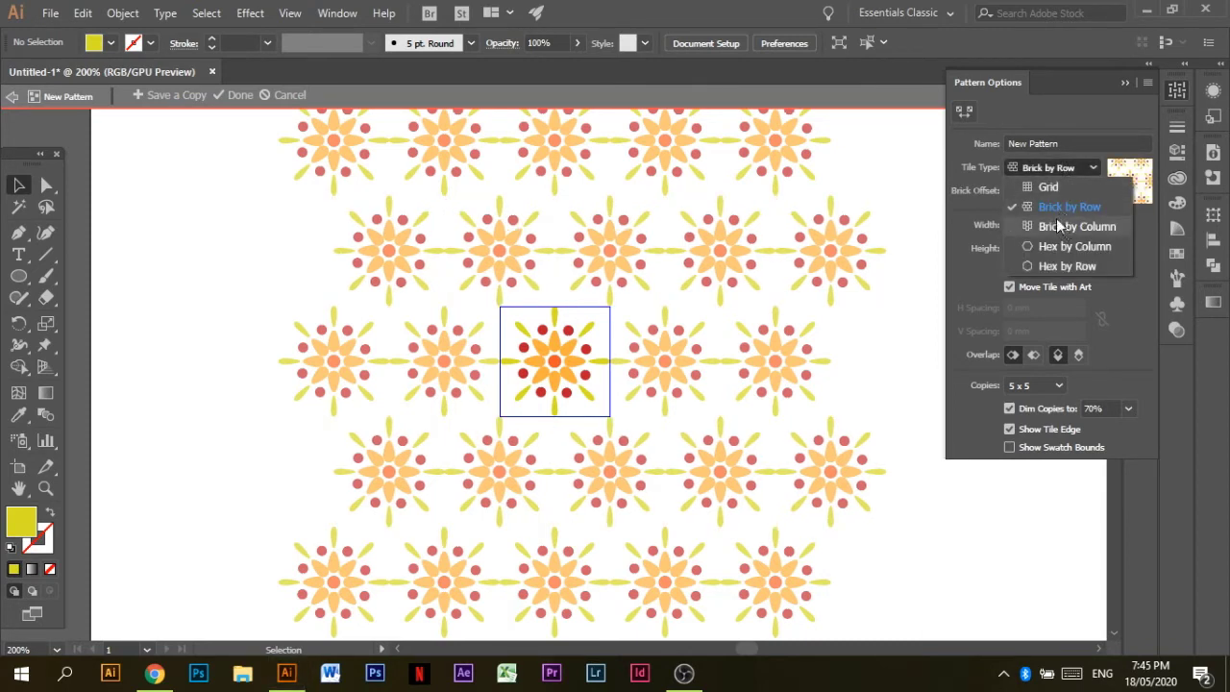
{"action": "left_click", "coordinate": [1091, 96]}
{"action": "left_click", "coordinate": [1124, 83]}
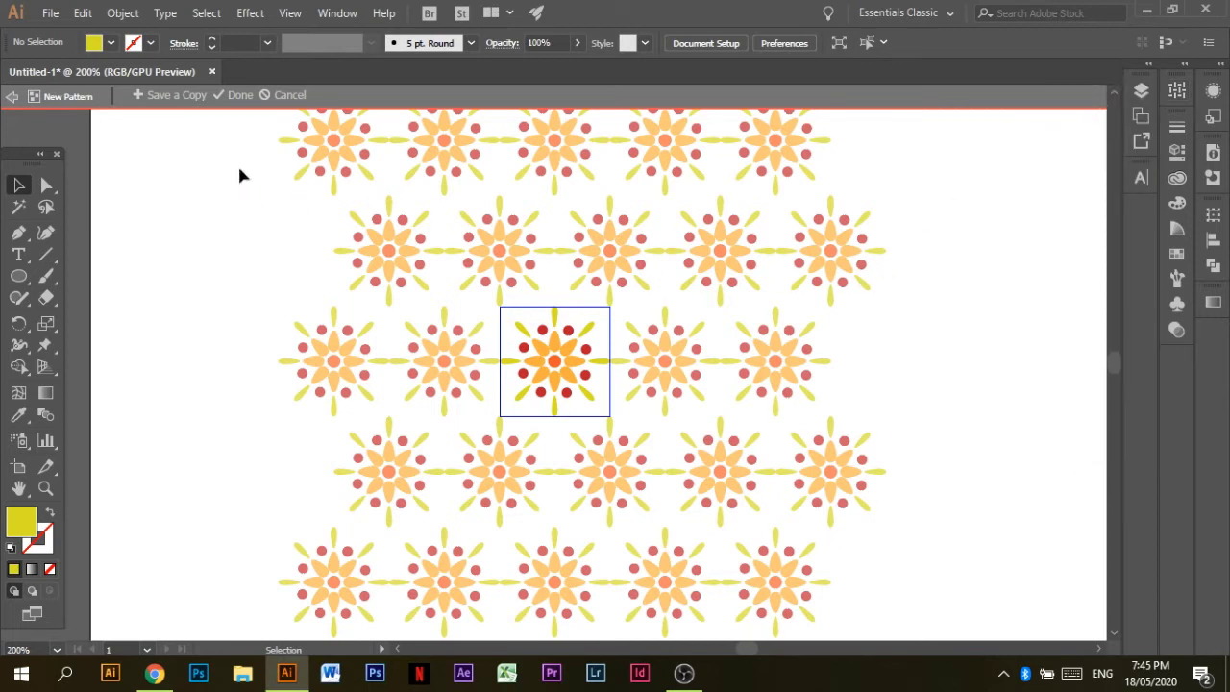
{"action": "left_click", "coordinate": [240, 96]}
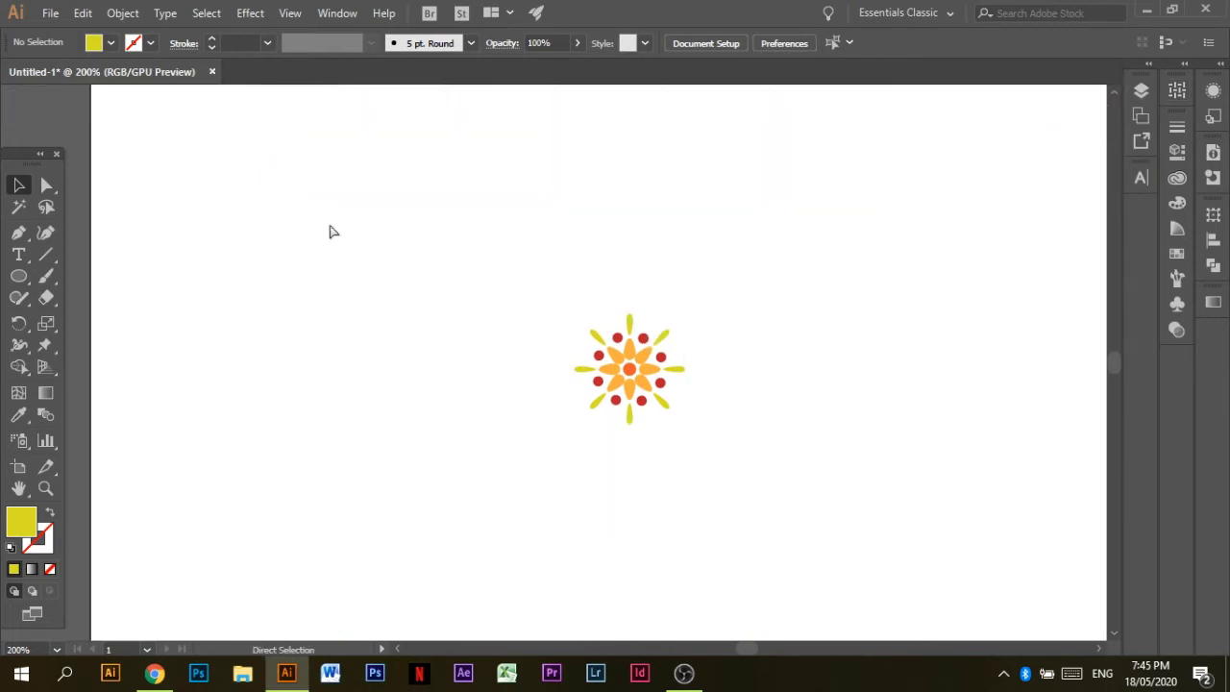
- Hide the flower's layer, Layer 1, and add a new layer above it
{"action": "key", "text": "ctrl+minus"}
{"action": "key", "text": "ctrl+minus"}
{"action": "key", "text": "ctrl+minus"}
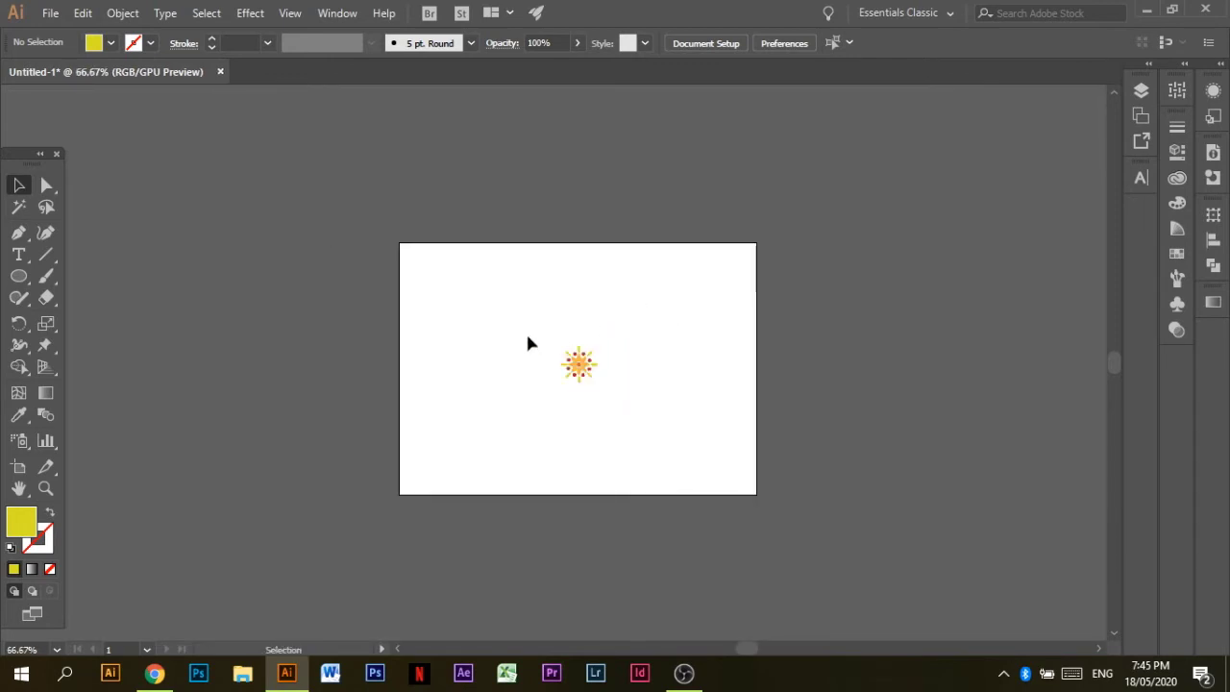
{"action": "left_click", "coordinate": [1140, 91]}
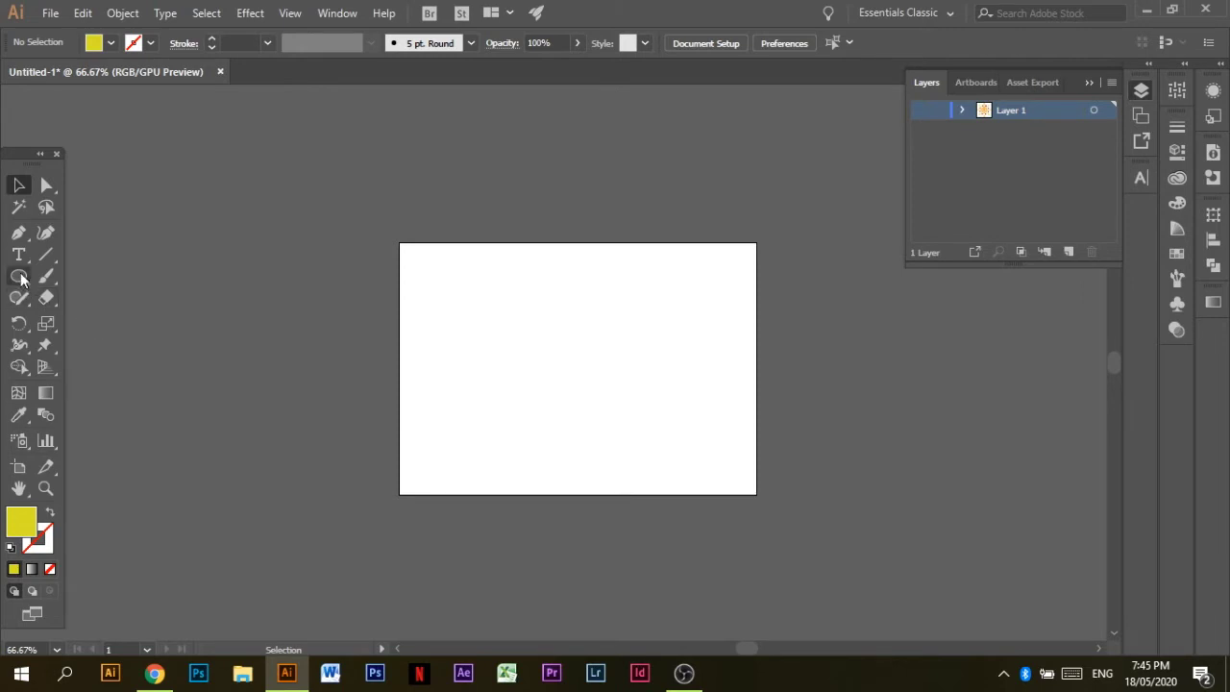
{"action": "left_click", "coordinate": [1069, 251]}
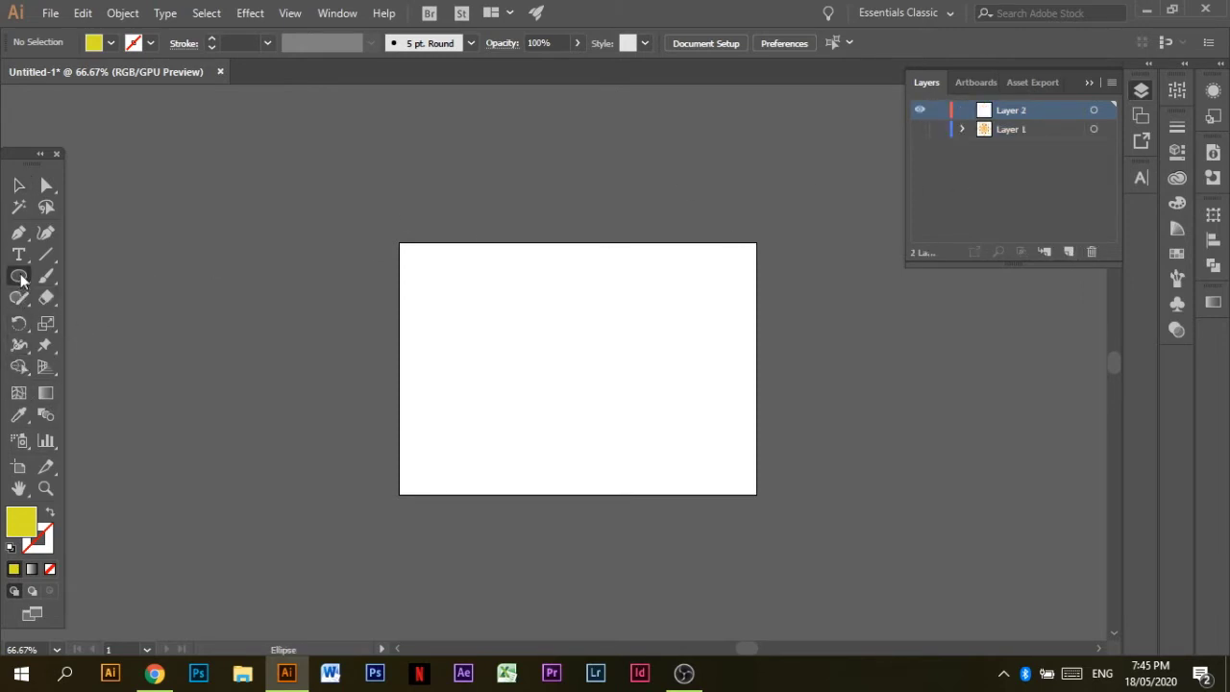
- Draw a rectangle covering the whole artboard on the new layer and fill it with the flower pattern swatch
{"action": "left_click_drag", "start_coordinate": [21, 280], "coordinate": [95, 279]}
{"action": "left_click_drag", "start_coordinate": [401, 246], "coordinate": [757, 496]}
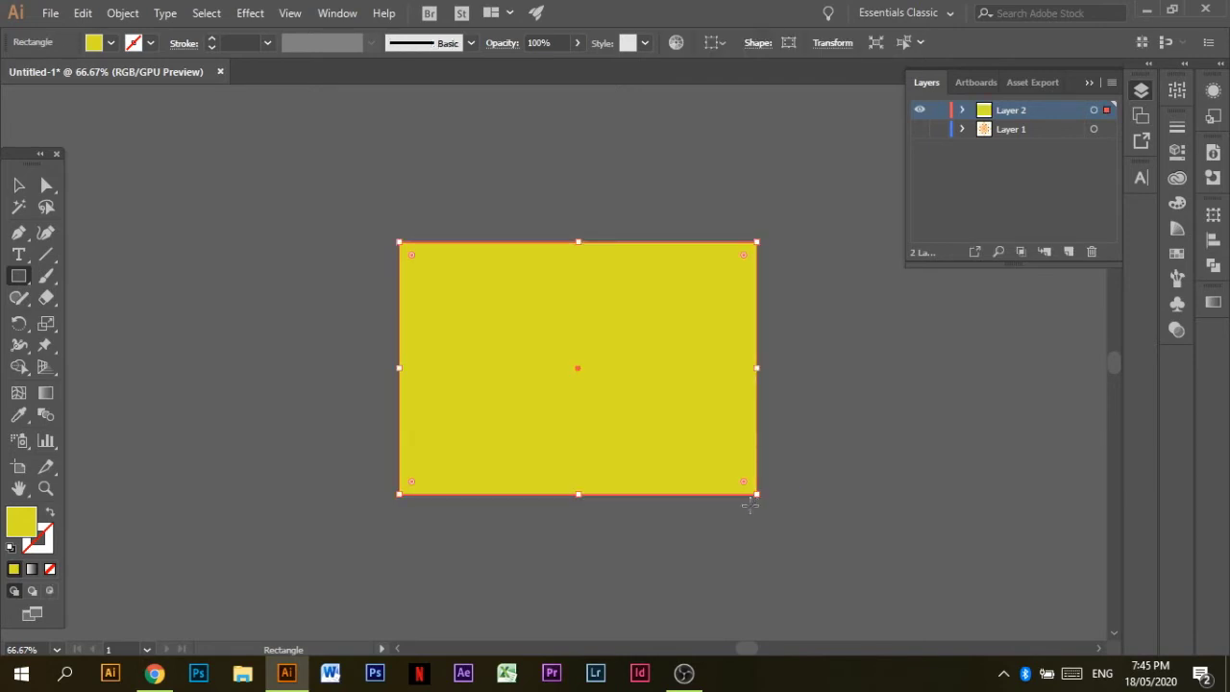
{"action": "left_click", "coordinate": [16, 192]}
{"action": "left_click", "coordinate": [110, 43]}
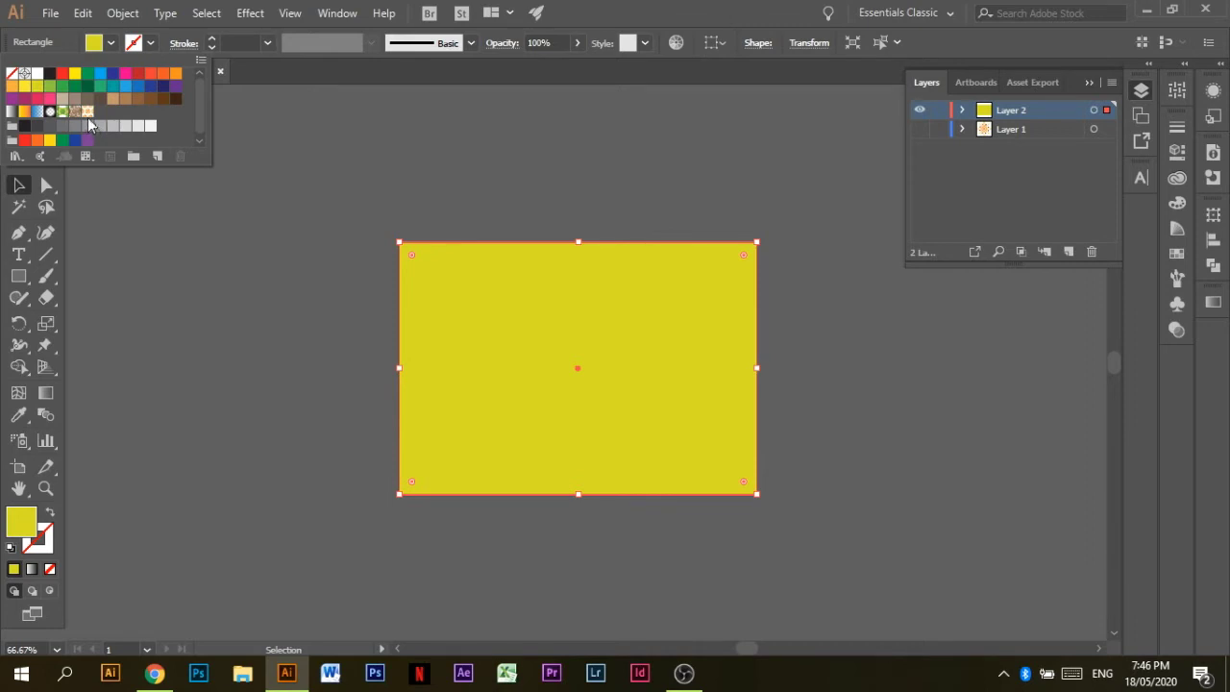
{"action": "left_click", "coordinate": [87, 113]}
{"action": "left_click", "coordinate": [517, 183]}
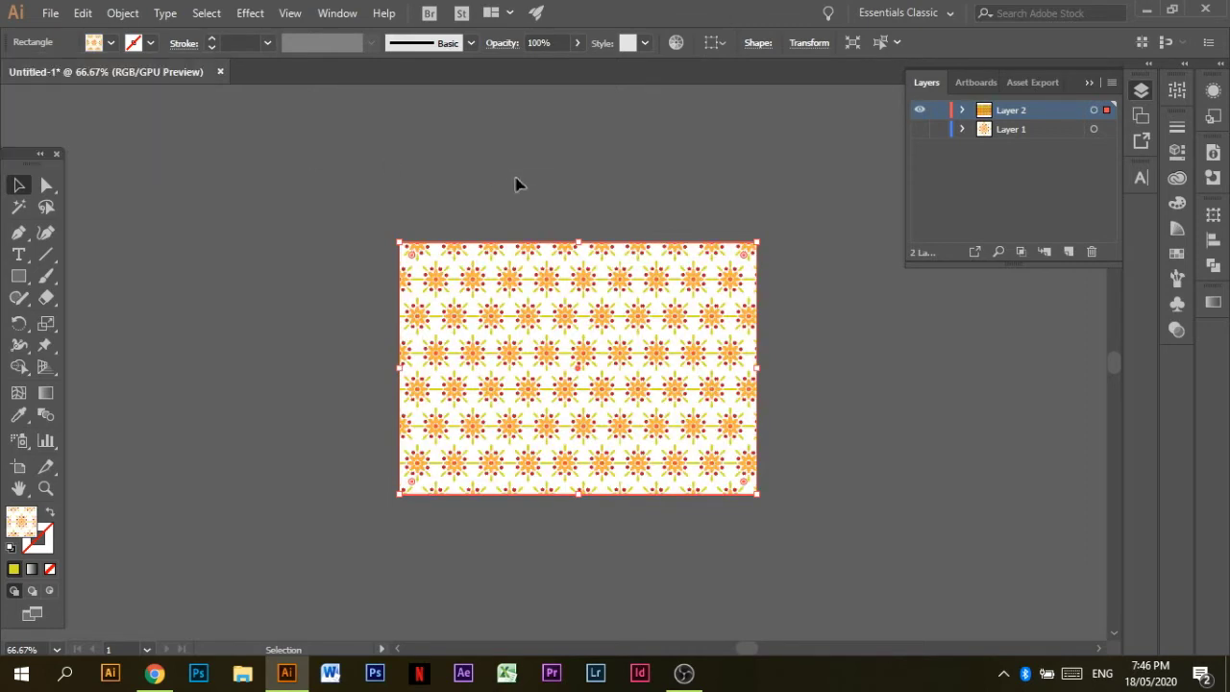
{"action": "left_click", "coordinate": [519, 187]}
{"action": "key", "text": "ctrl+1"}
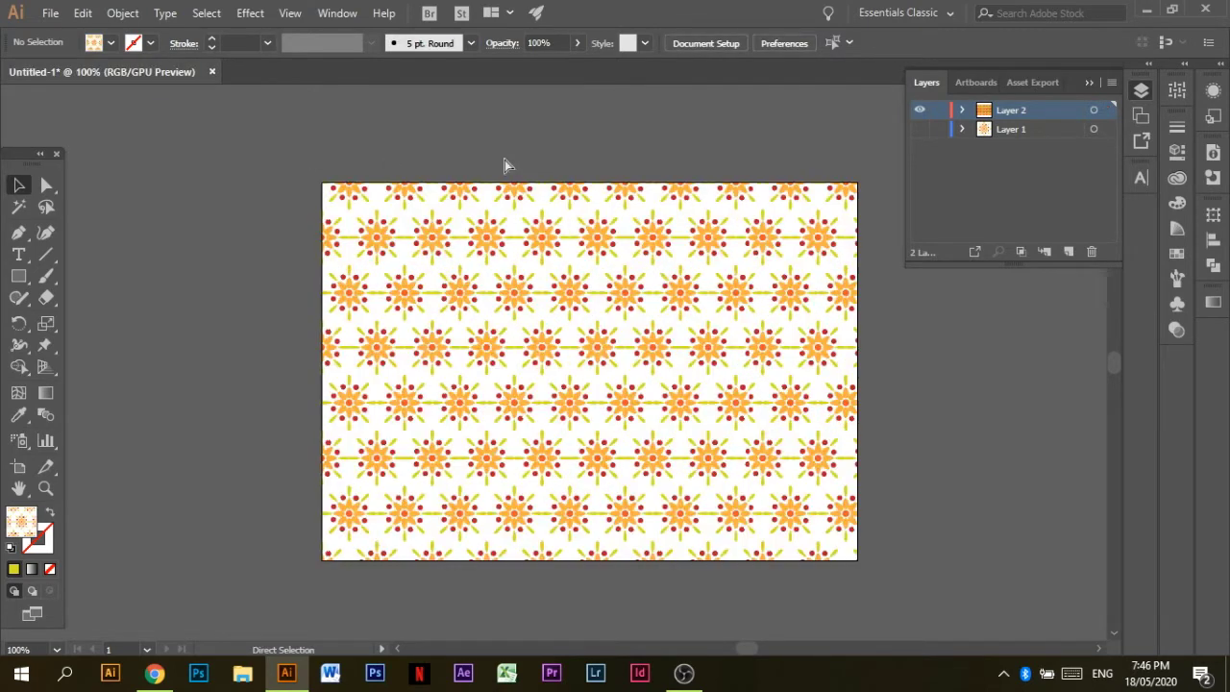
- Copy the pattern-filled rectangle into flowerxptn.psd in Photoshop as a smart object
{"action": "left_click", "coordinate": [585, 342]}
{"action": "key", "text": "v"}
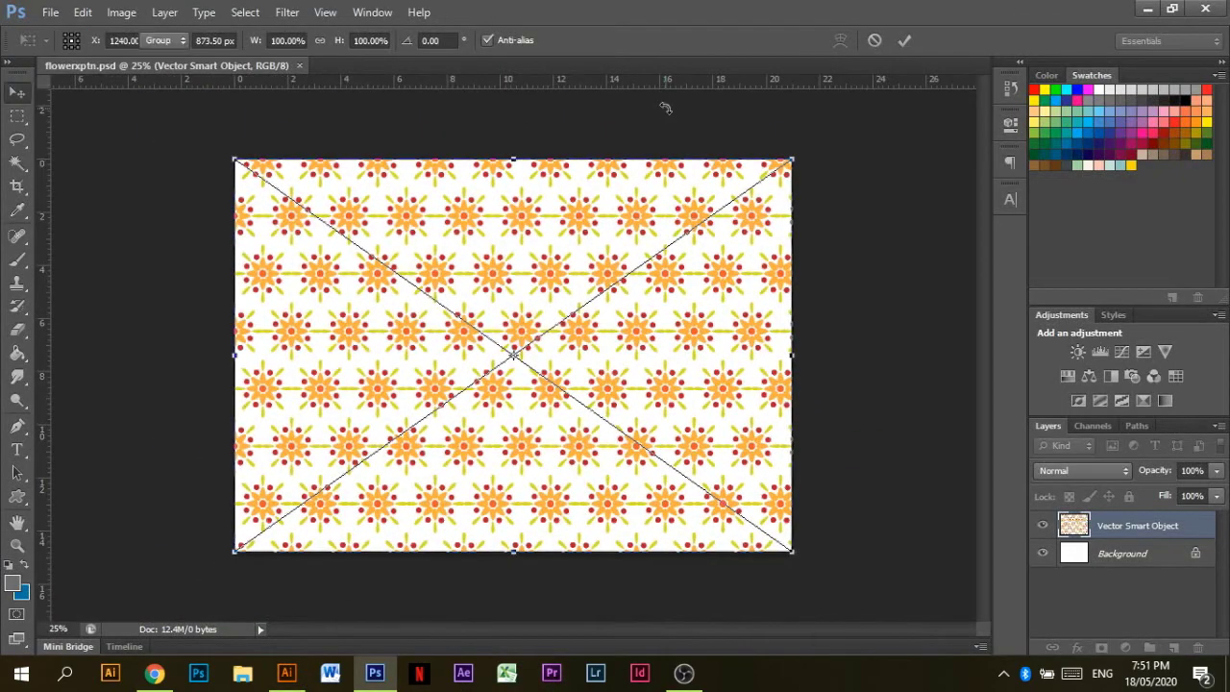
{"action": "key", "text": "Return"}
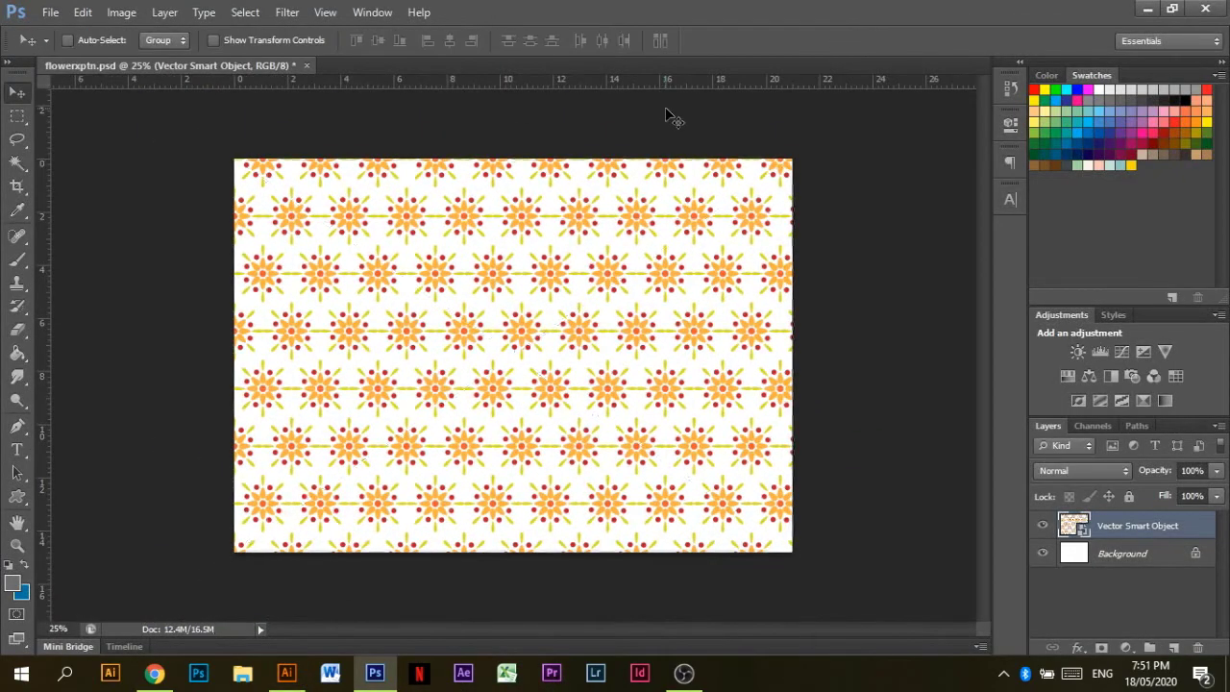
- Add a new layer between the Background and the pattern smart object and fill it with black
{"action": "left_click", "coordinate": [1128, 556]}
{"action": "left_click", "coordinate": [1173, 648]}
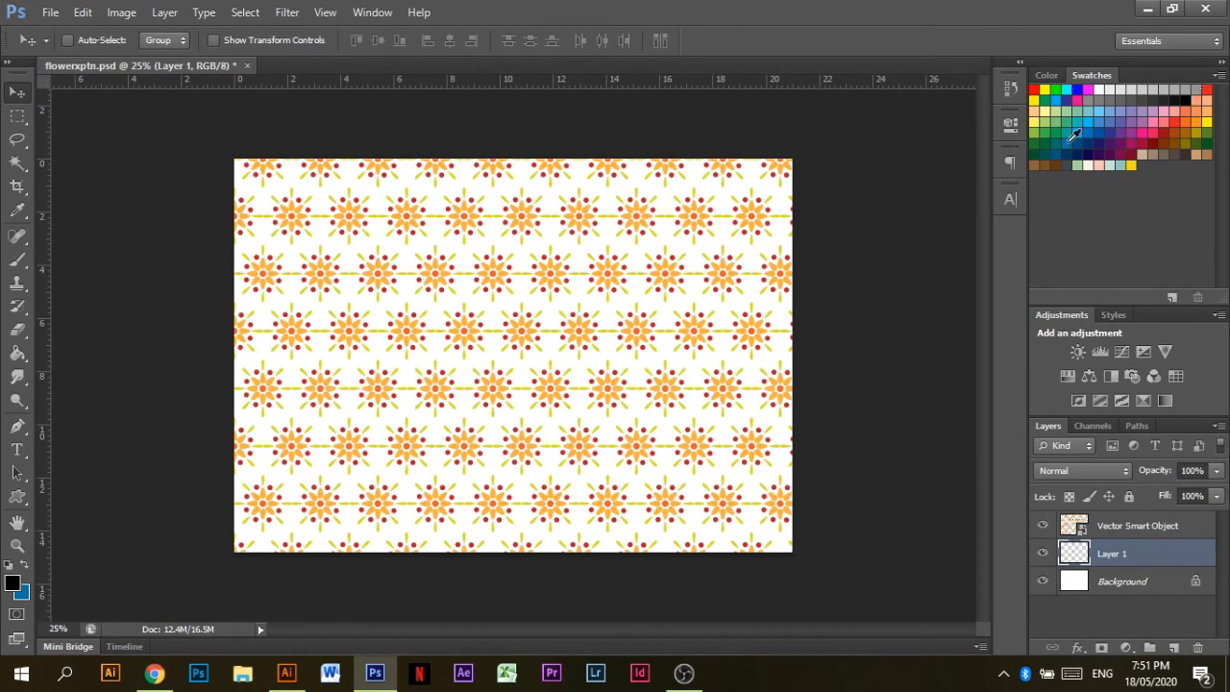
{"action": "left_click", "coordinate": [18, 353]}
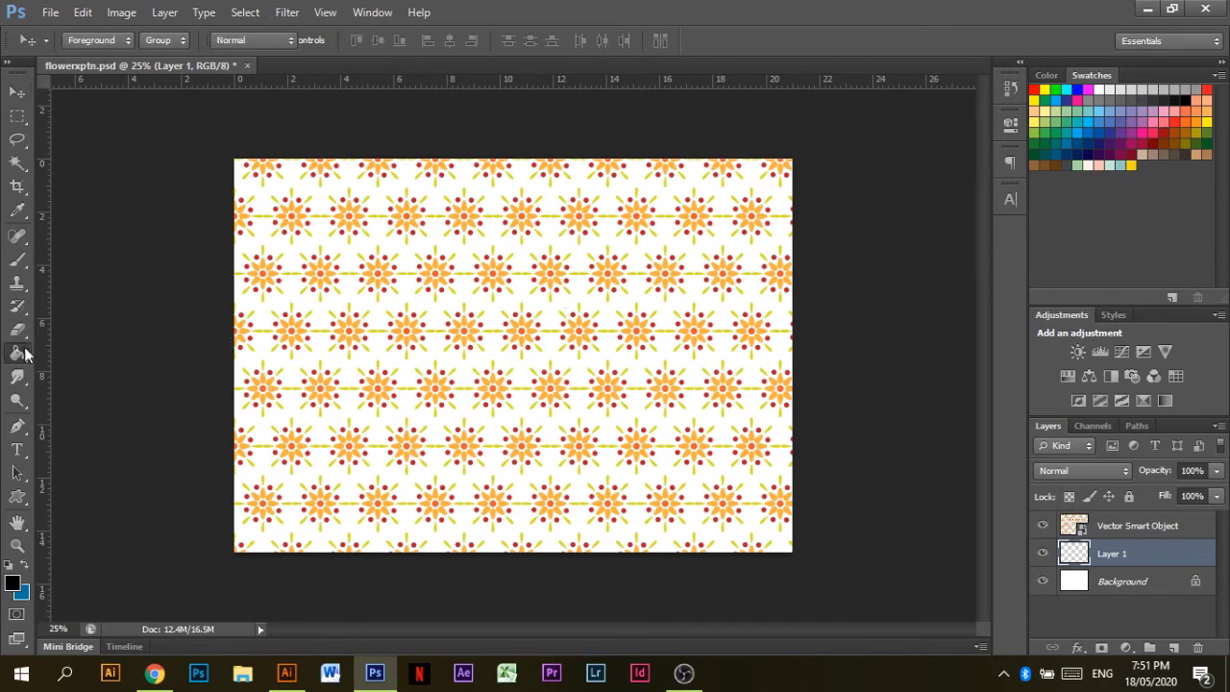
{"action": "left_click", "coordinate": [404, 403]}
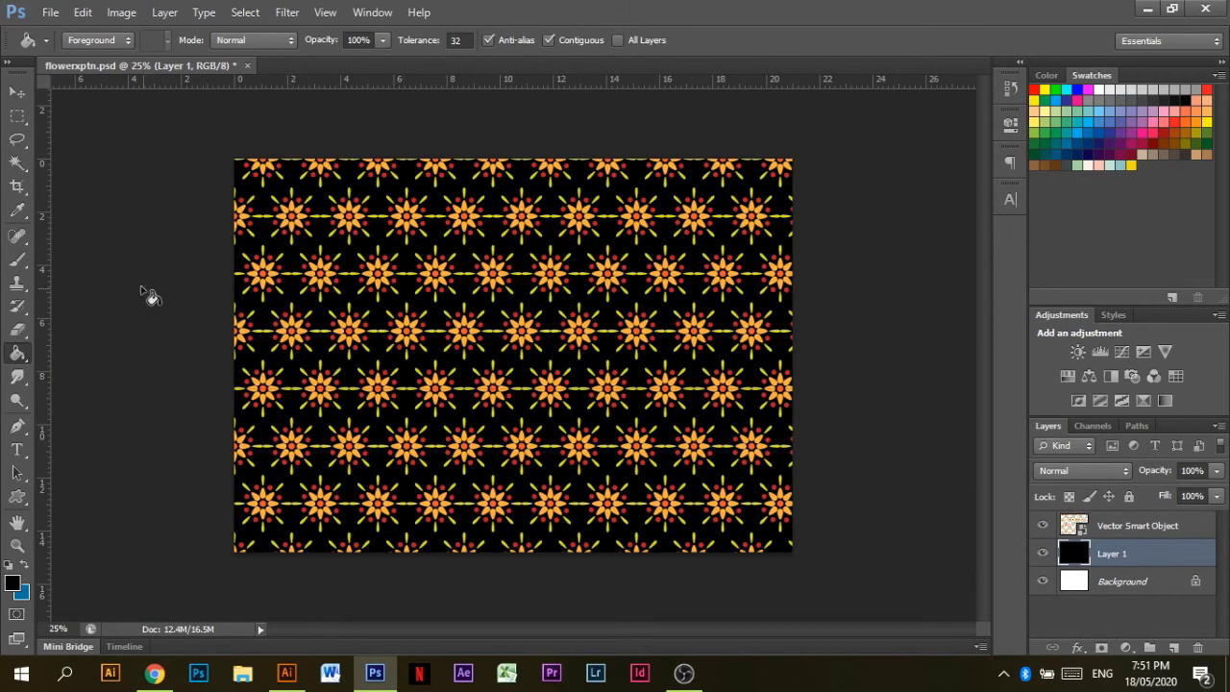
- Save flowerxptn.psd with Maximize Compatibility enabled
{"action": "left_click", "coordinate": [52, 19]}
{"action": "left_click", "coordinate": [372, 106]}
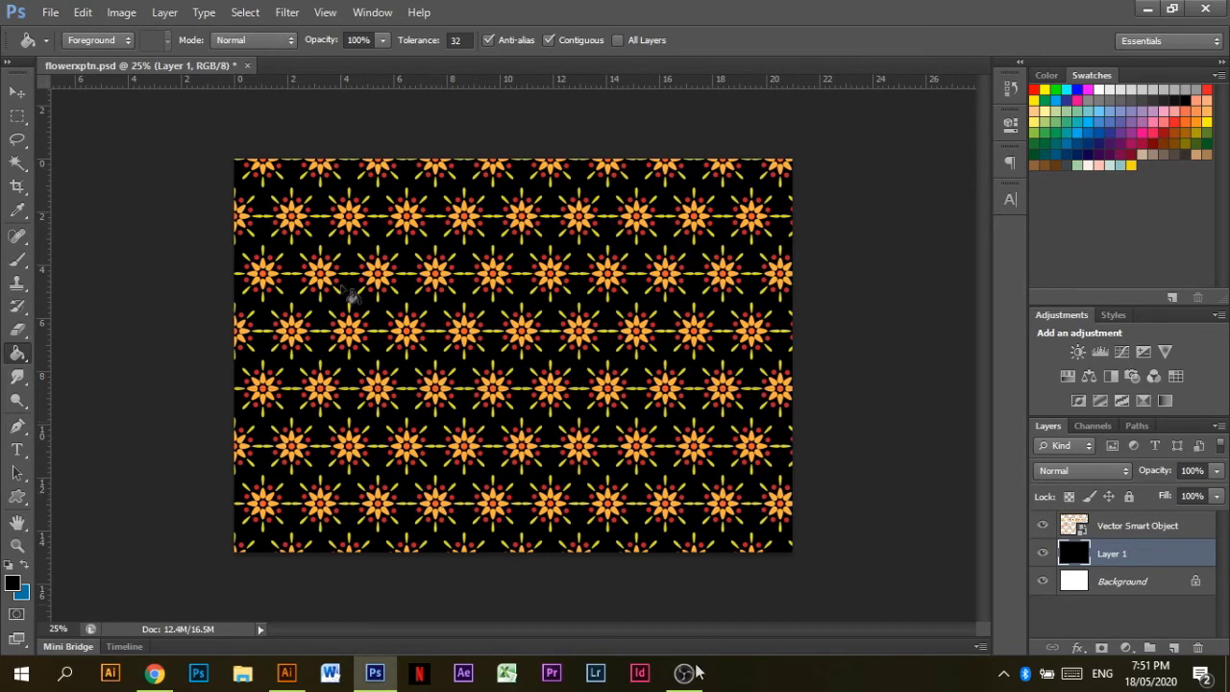
{"action": "left_click", "coordinate": [50, 13]}
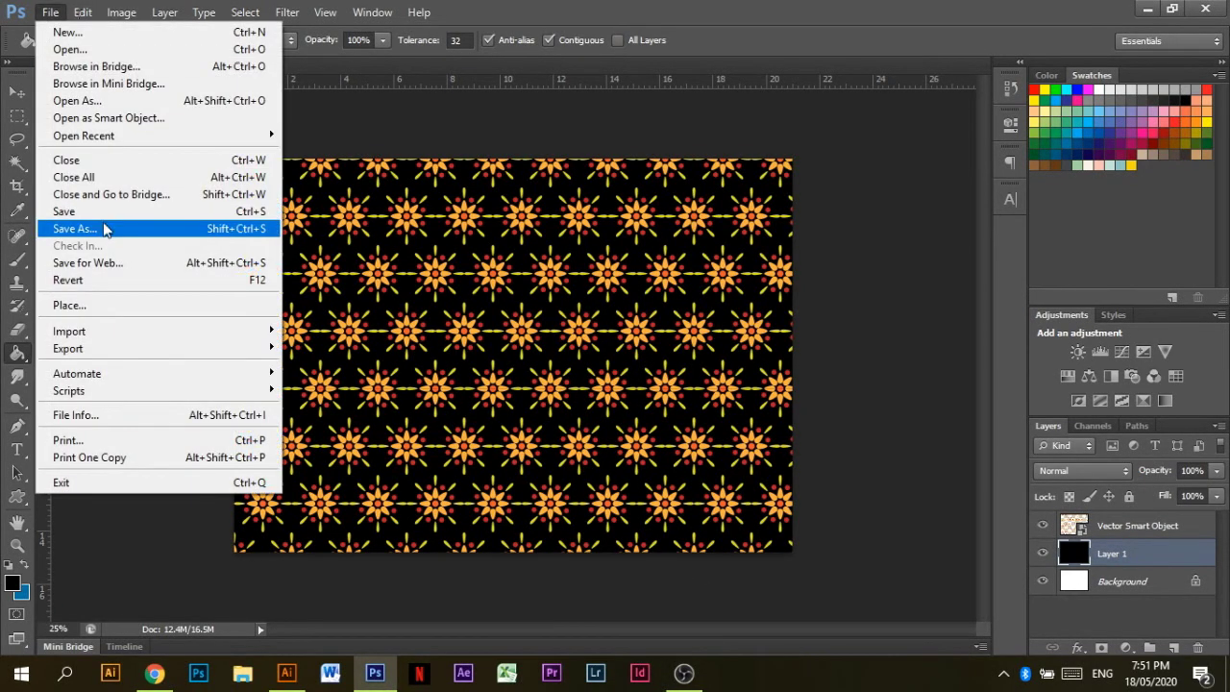
{"action": "left_click", "coordinate": [92, 212]}
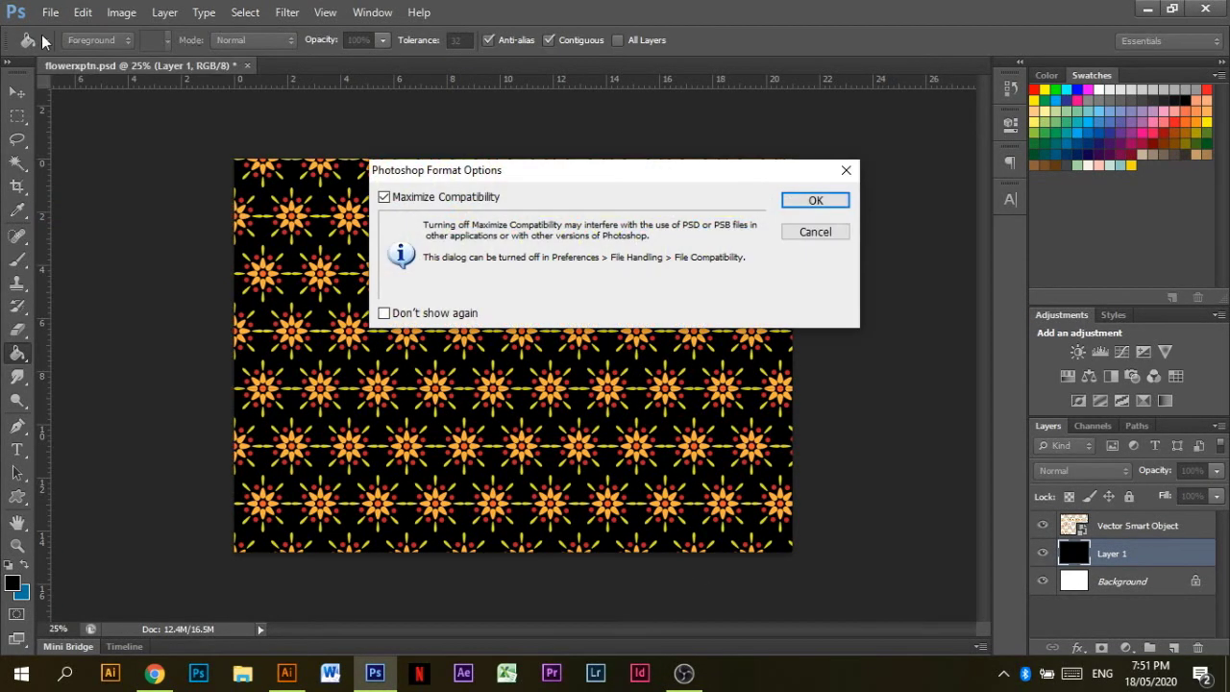
{"action": "left_click", "coordinate": [781, 200]}
- Save a JPEG copy of the black-background pattern as flowerxptn.jpg in the submit folder
{"action": "left_click", "coordinate": [50, 13]}
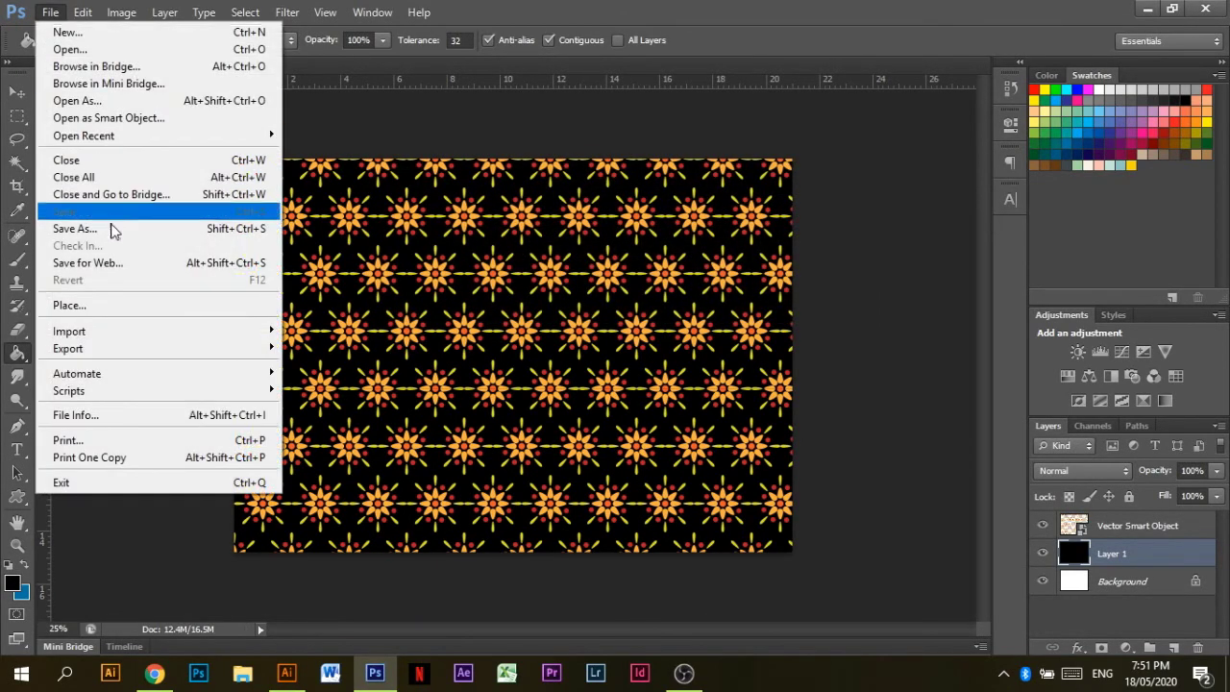
{"action": "left_click", "coordinate": [112, 231]}
{"action": "left_click", "coordinate": [304, 439]}
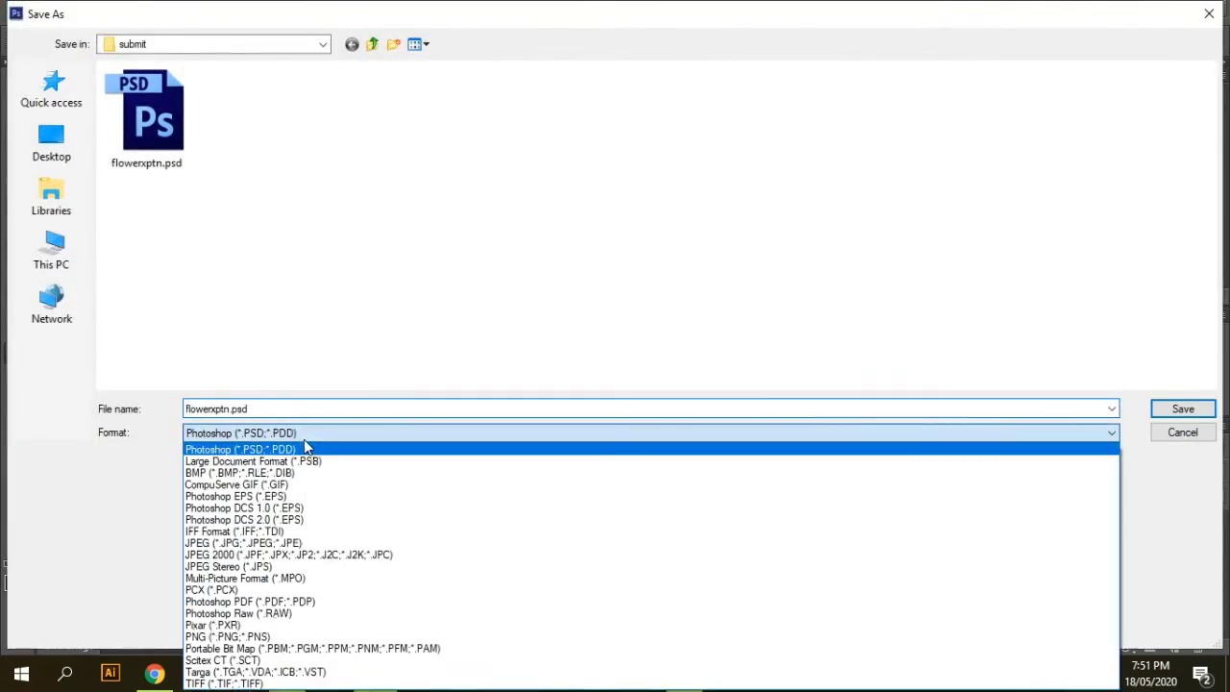
{"action": "left_click", "coordinate": [267, 543]}
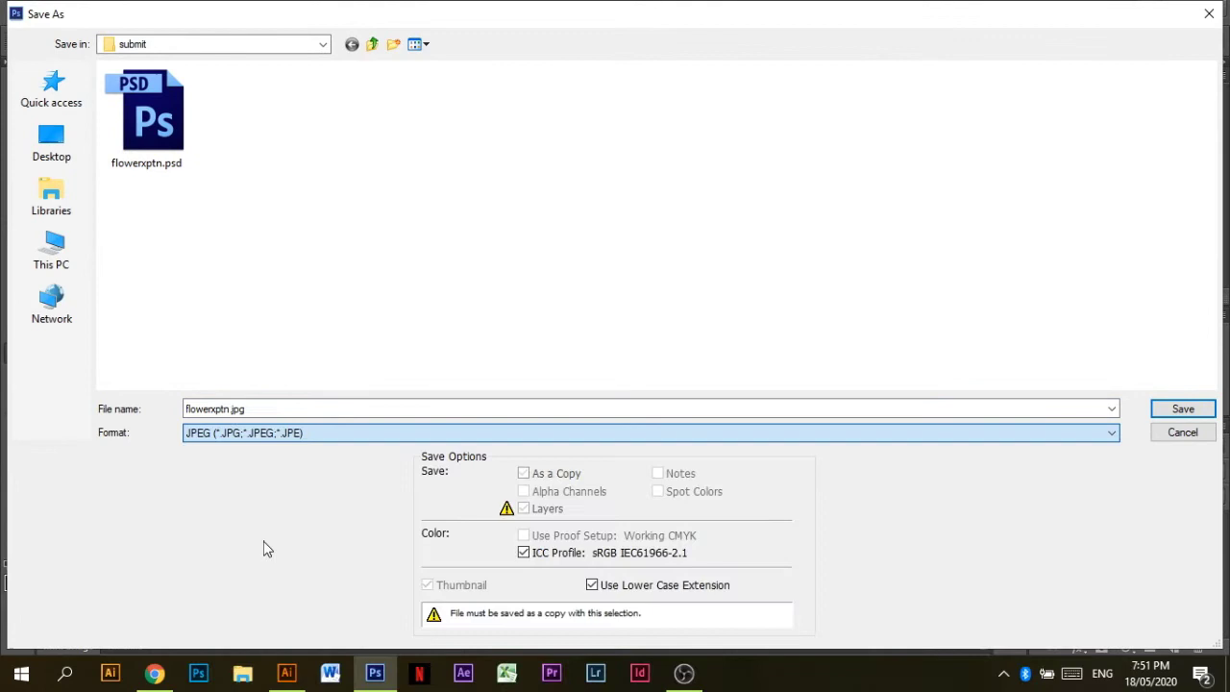
{"action": "left_click", "coordinate": [246, 407]}
{"action": "left_click", "coordinate": [258, 408]}
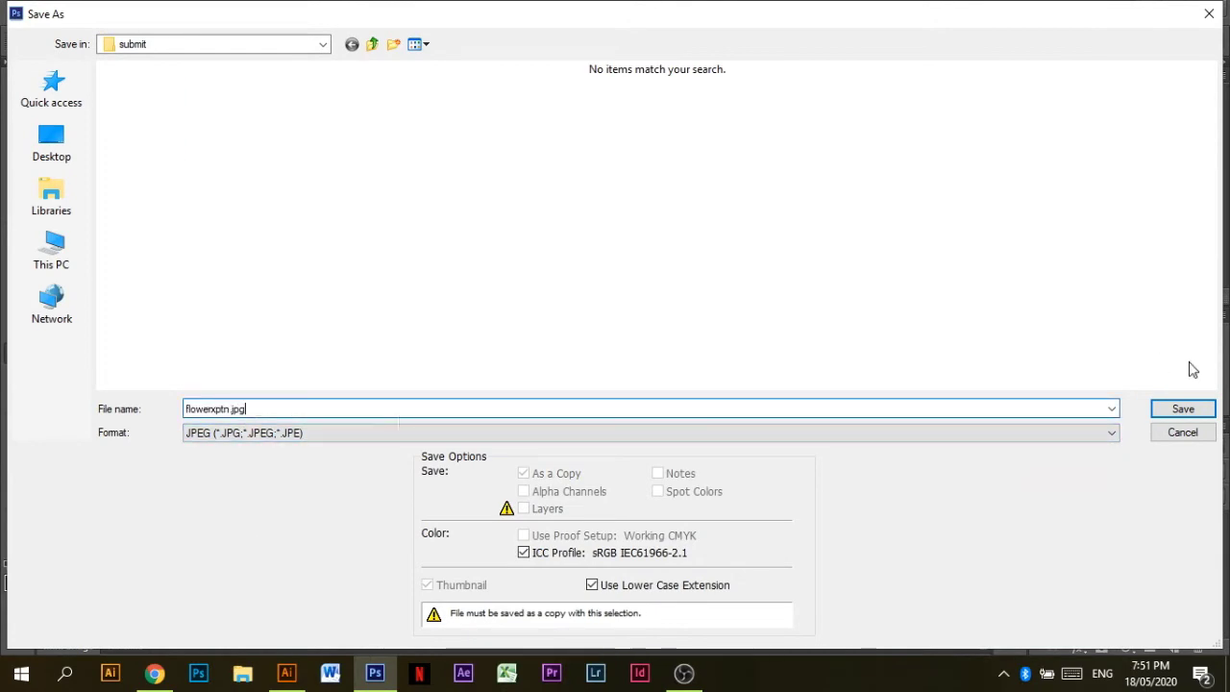
{"action": "left_click", "coordinate": [1183, 408]}
{"action": "left_click", "coordinate": [720, 167]}
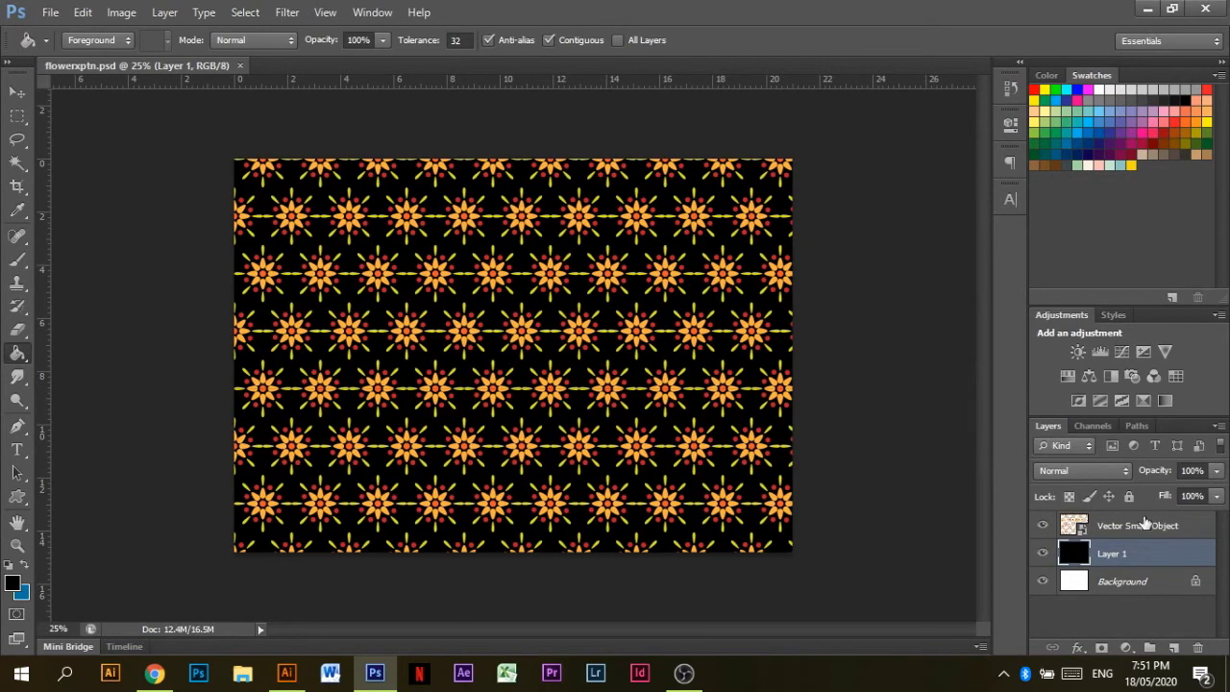
- Add a new layer above the pattern smart object and fill it with pinkish red
{"action": "left_click", "coordinate": [1143, 525]}
{"action": "left_click", "coordinate": [1173, 648]}
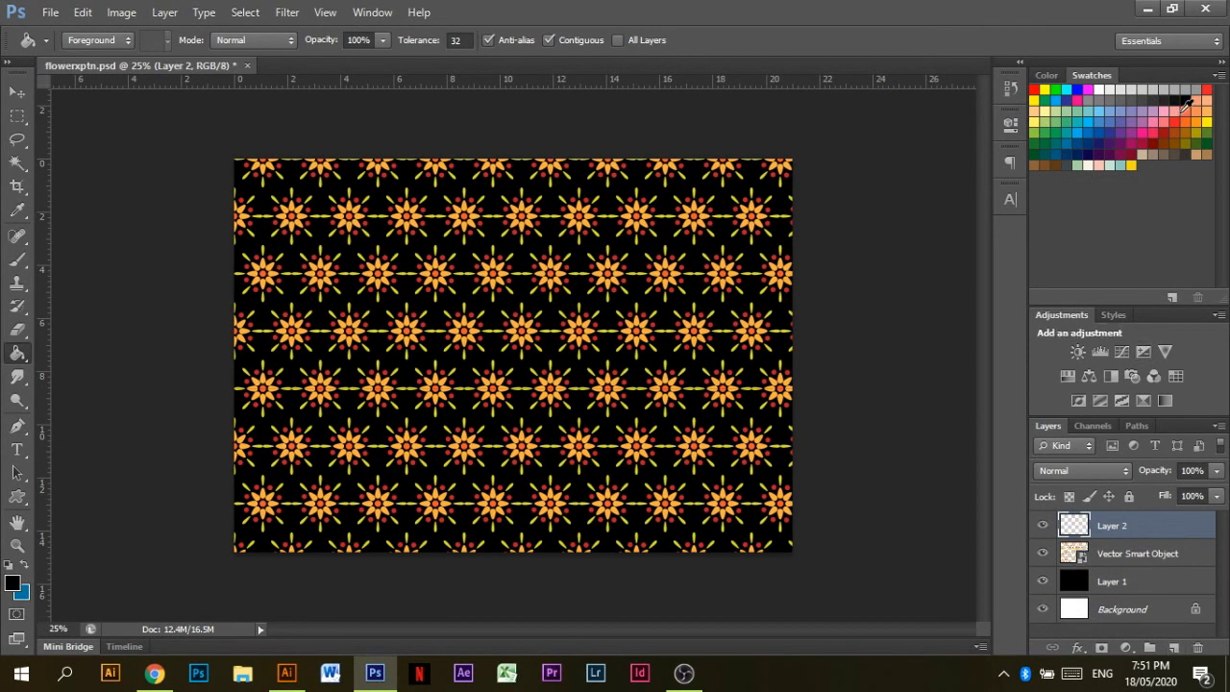
{"action": "left_click", "coordinate": [738, 325]}
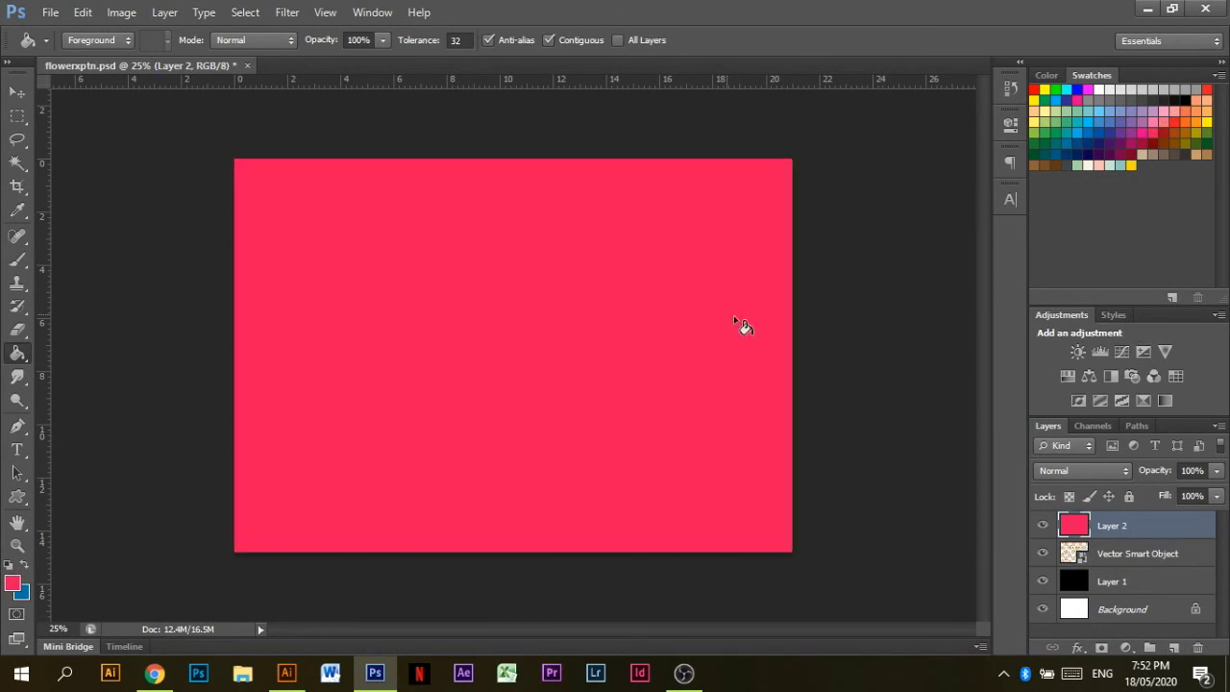
- Try the Color blend mode on the pinkish-red top layer, but settle on Hue
{"action": "left_click", "coordinate": [1066, 470]}
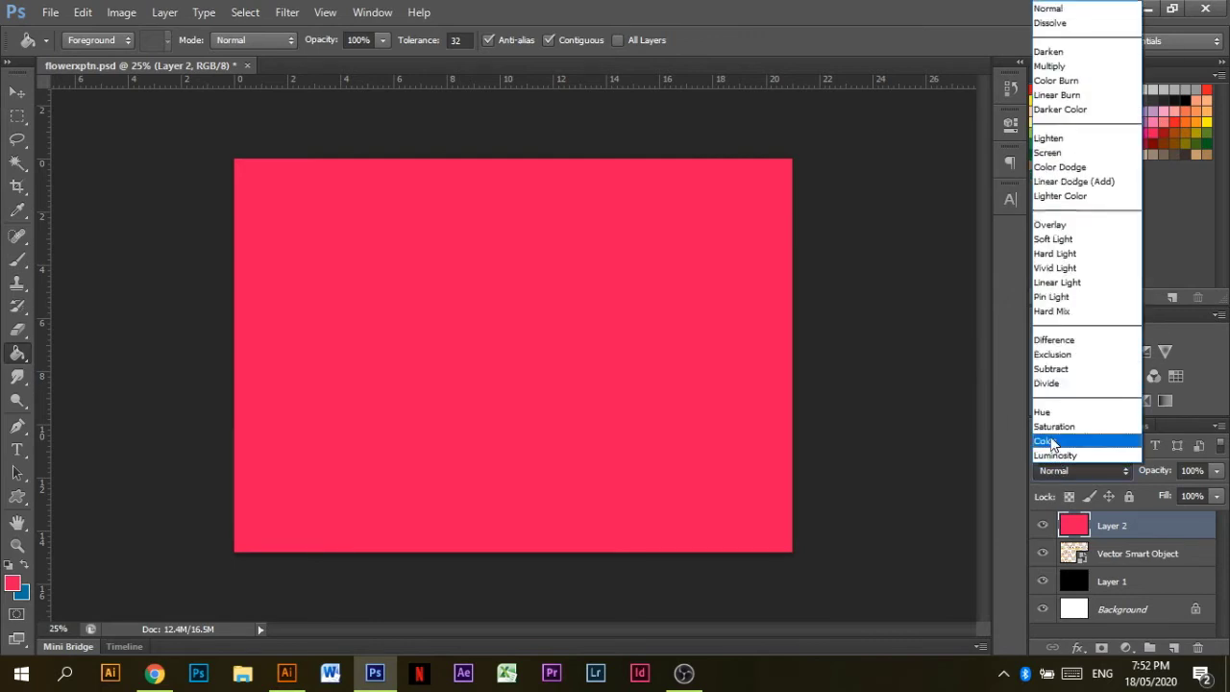
{"action": "left_click", "coordinate": [1054, 444]}
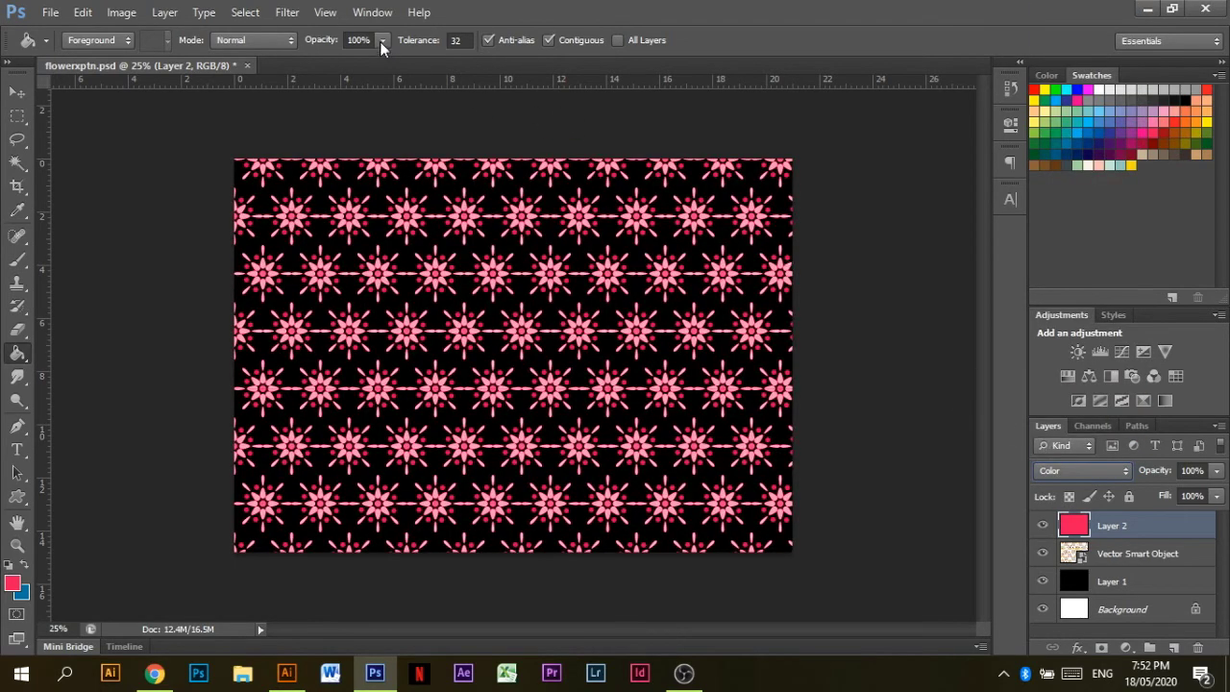
{"action": "left_click", "coordinate": [1093, 471]}
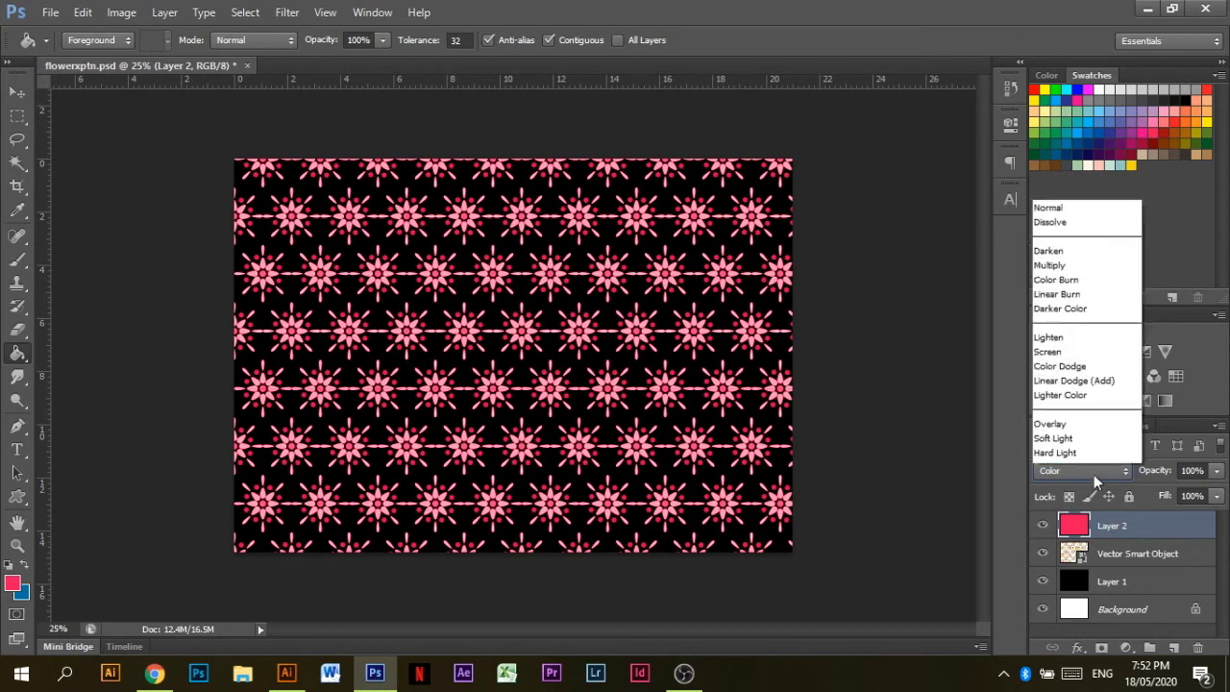
{"action": "left_click", "coordinate": [1061, 414]}
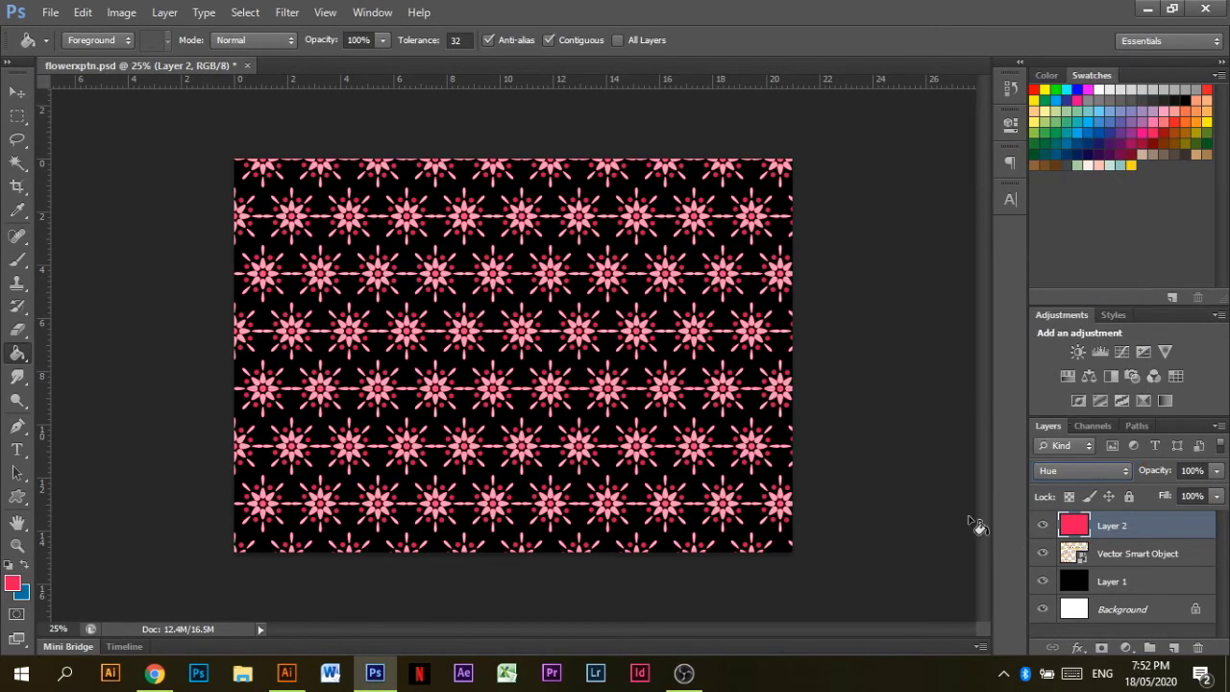
- Add a new layer directly above the black layer and fill it with the same pinkish red
{"action": "left_click", "coordinate": [1111, 586]}
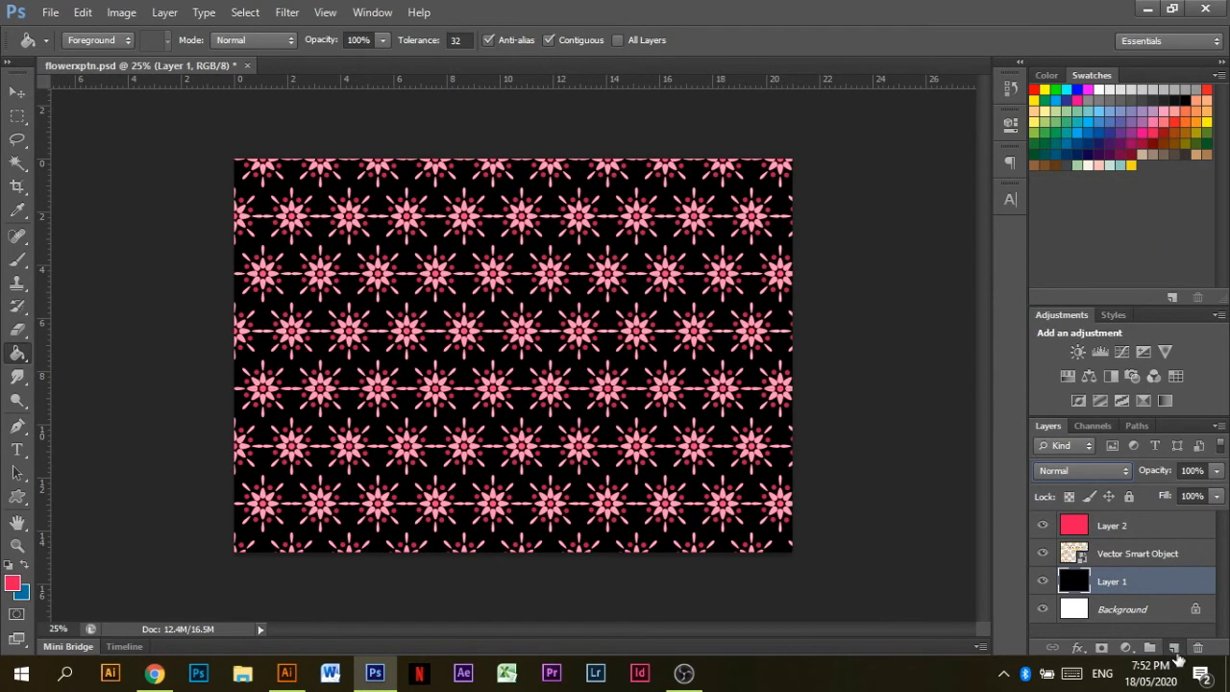
{"action": "left_click", "coordinate": [1173, 646]}
{"action": "left_click", "coordinate": [692, 469]}
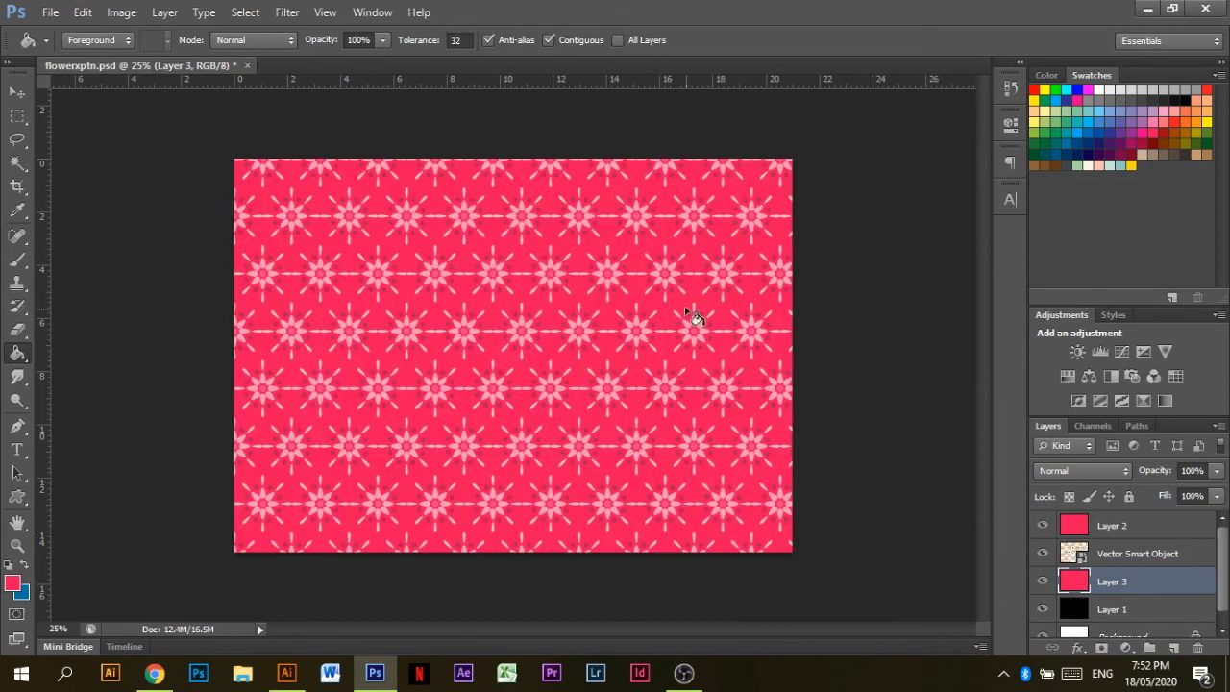
- Save a JPEG copy of the pinkish-red pattern as flowerxptn1 in the submit folder, at maximum quality
{"action": "left_click", "coordinate": [48, 13]}
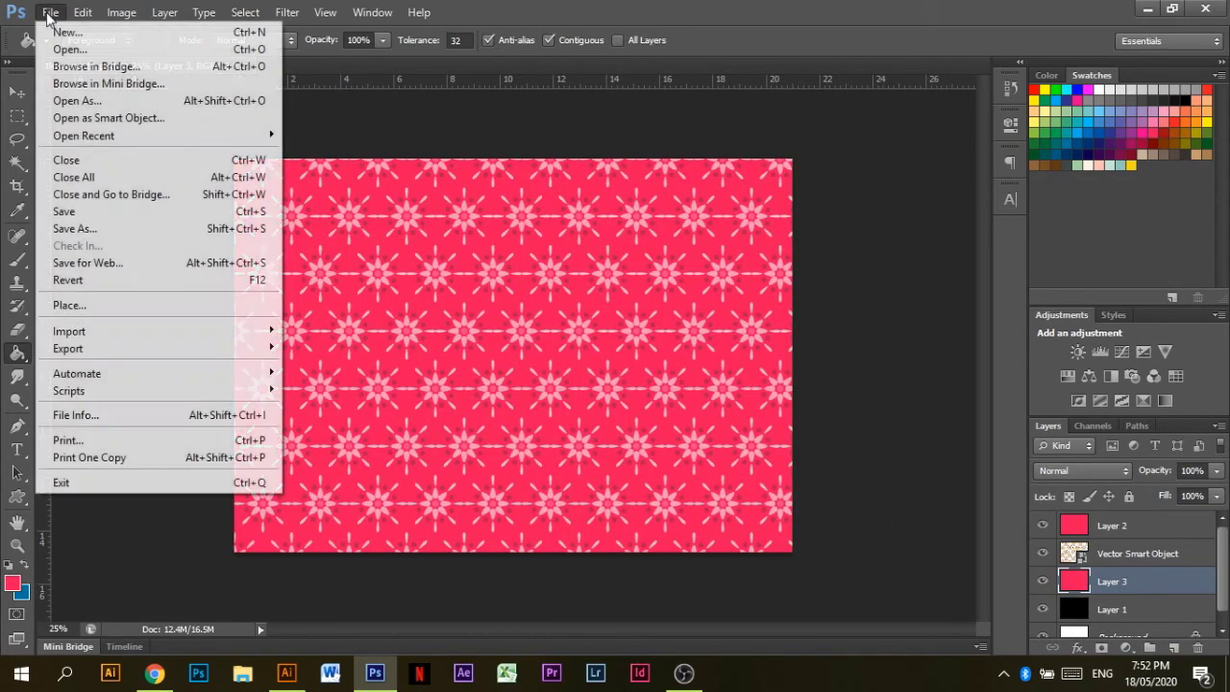
{"action": "left_click", "coordinate": [115, 228]}
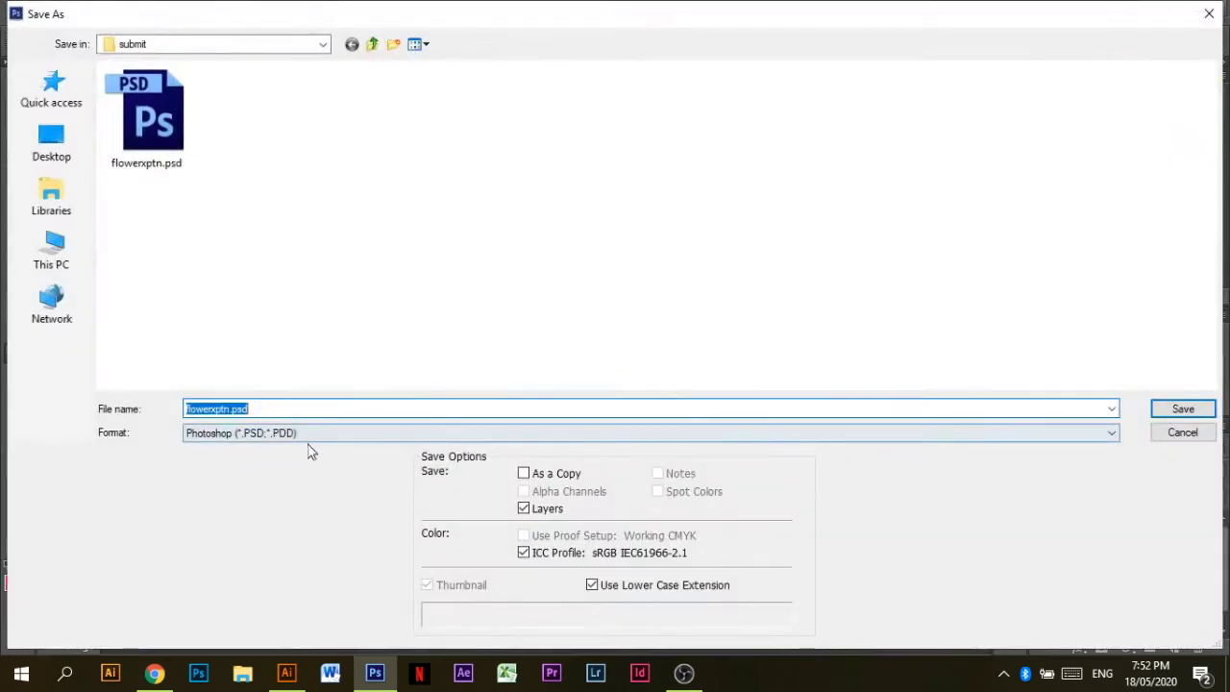
{"action": "left_click", "coordinate": [310, 434]}
{"action": "left_click", "coordinate": [279, 544]}
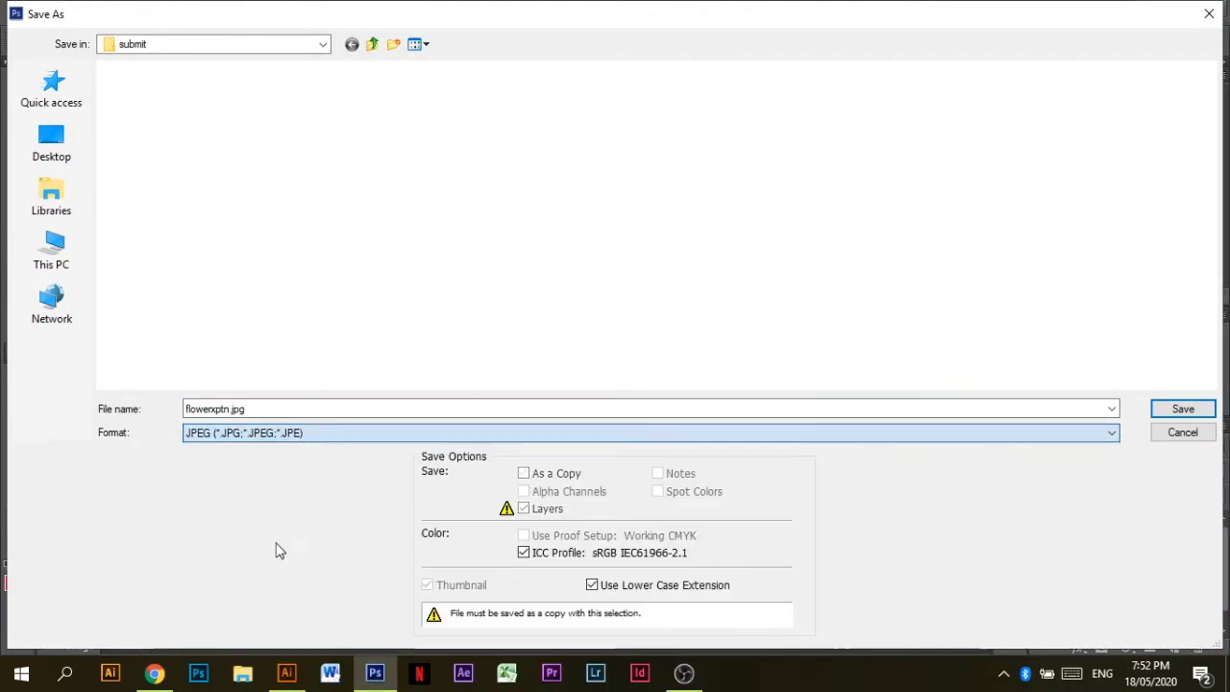
{"action": "double_click", "coordinate": [247, 411]}
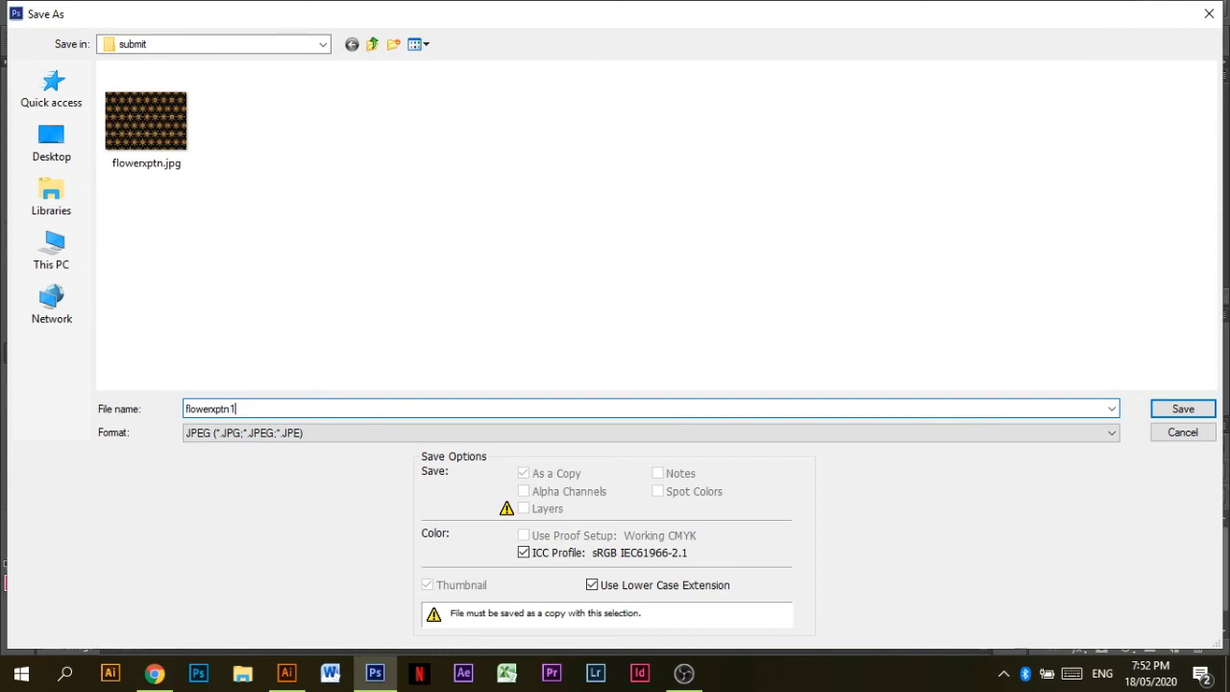
{"action": "left_click", "coordinate": [1183, 410]}
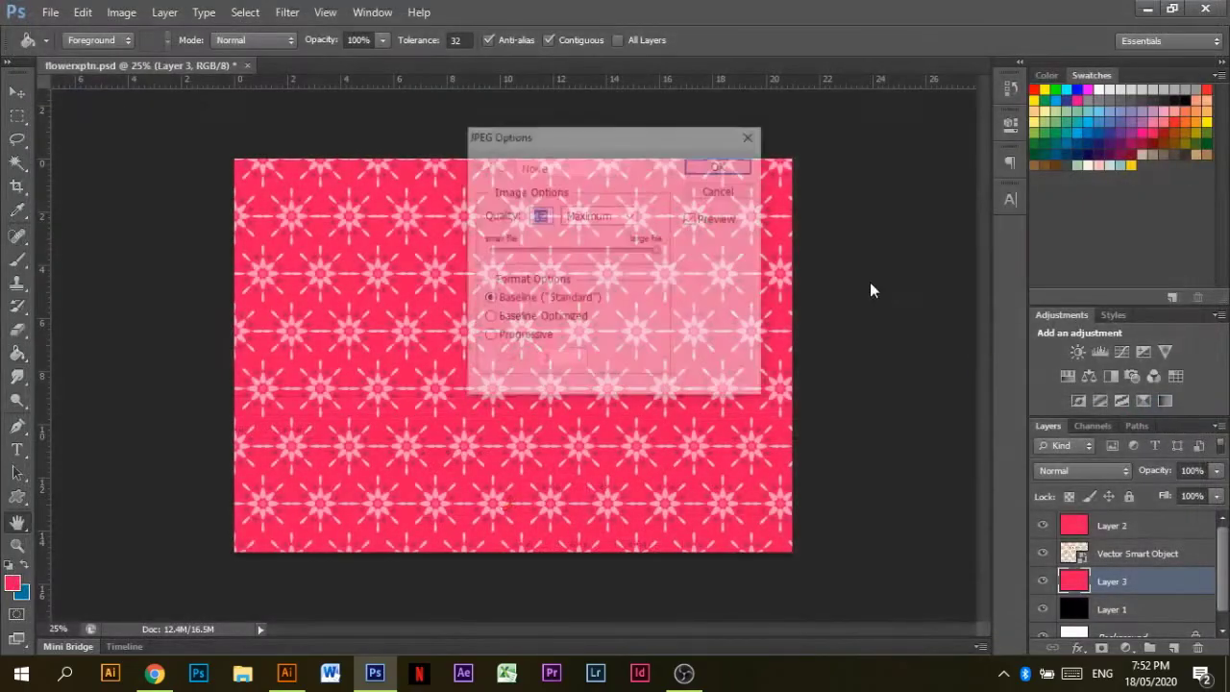
{"action": "left_click", "coordinate": [720, 165]}
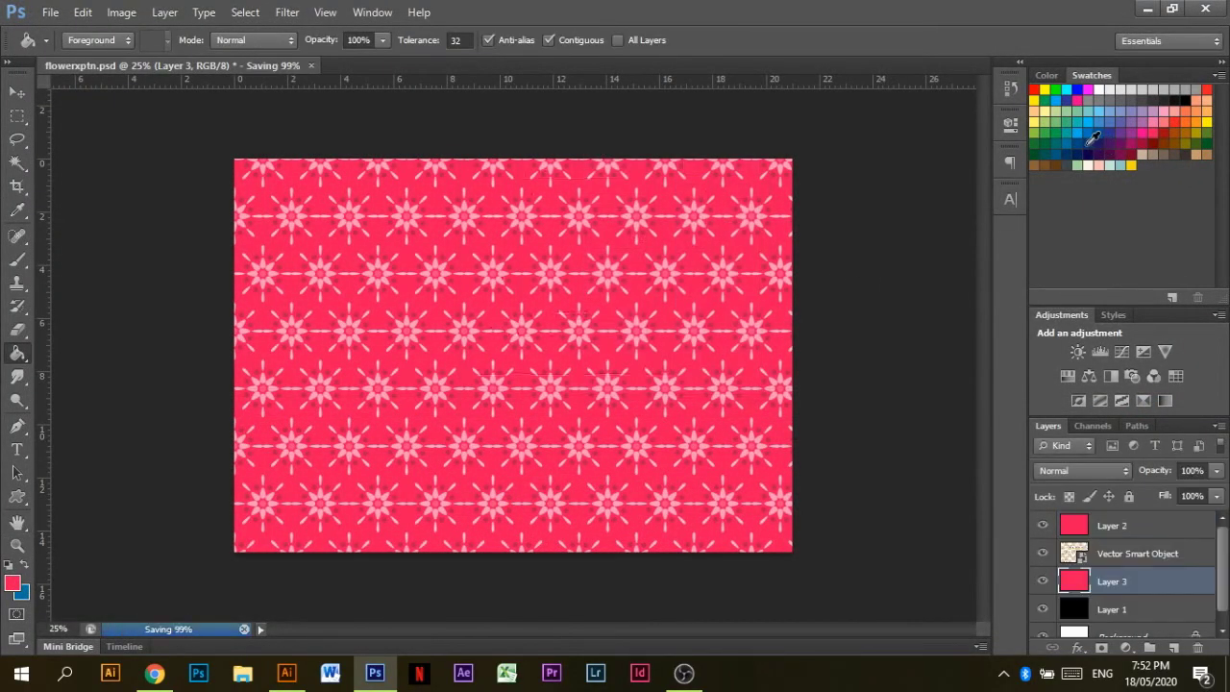
- Refill Layer 3 with a darker red and resave the JPEG copy as flowerxptn1.jpg
{"action": "left_click", "coordinate": [706, 528]}
{"action": "left_click", "coordinate": [50, 11]}
{"action": "left_click", "coordinate": [72, 217]}
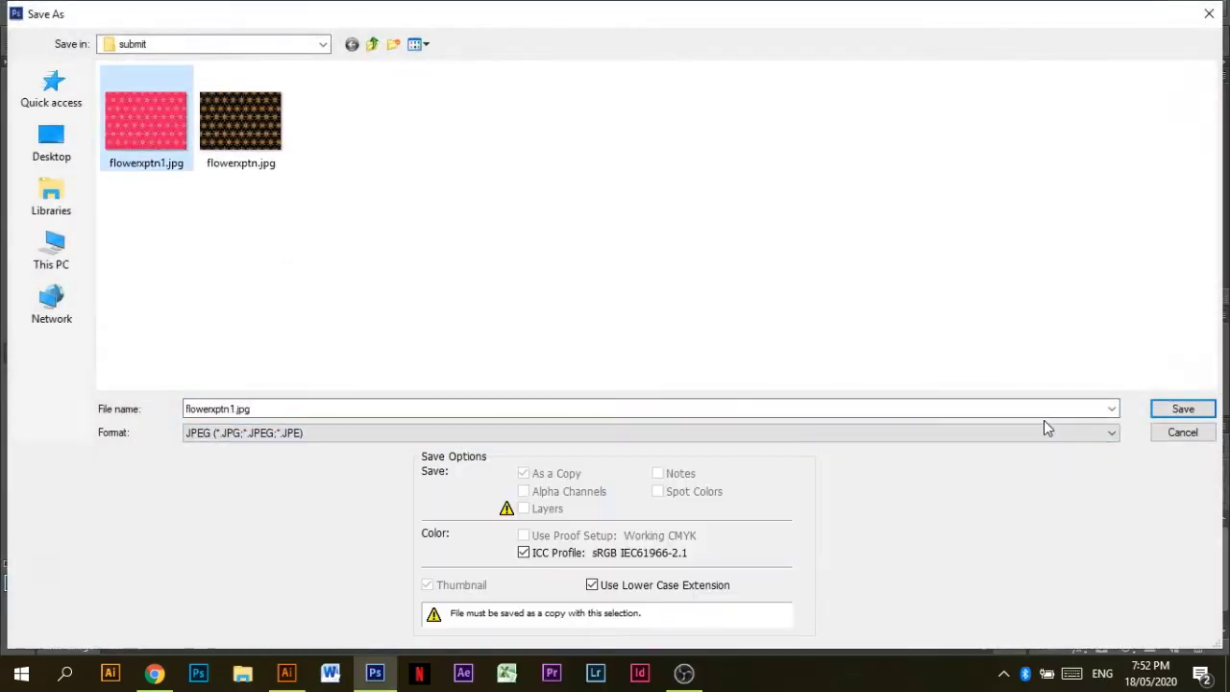
- Try an Outer Glow on the lower Vector Smart Object layer, but settle on a Drop Shadow
{"action": "left_click", "coordinate": [714, 403]}
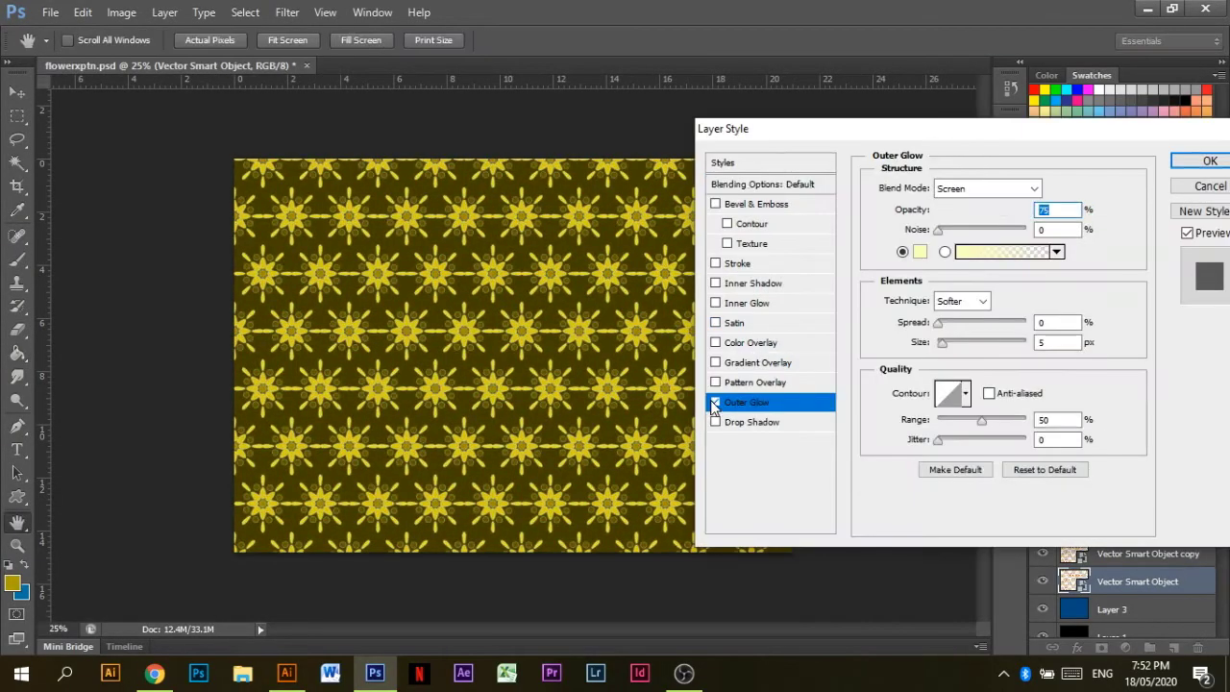
{"action": "left_click", "coordinate": [714, 422]}
{"action": "left_click", "coordinate": [1210, 160]}
- Save a JPEG copy of the yellow pattern as flowerxptn2 in the submit folder
{"action": "left_click", "coordinate": [50, 12]}
{"action": "left_click", "coordinate": [72, 237]}
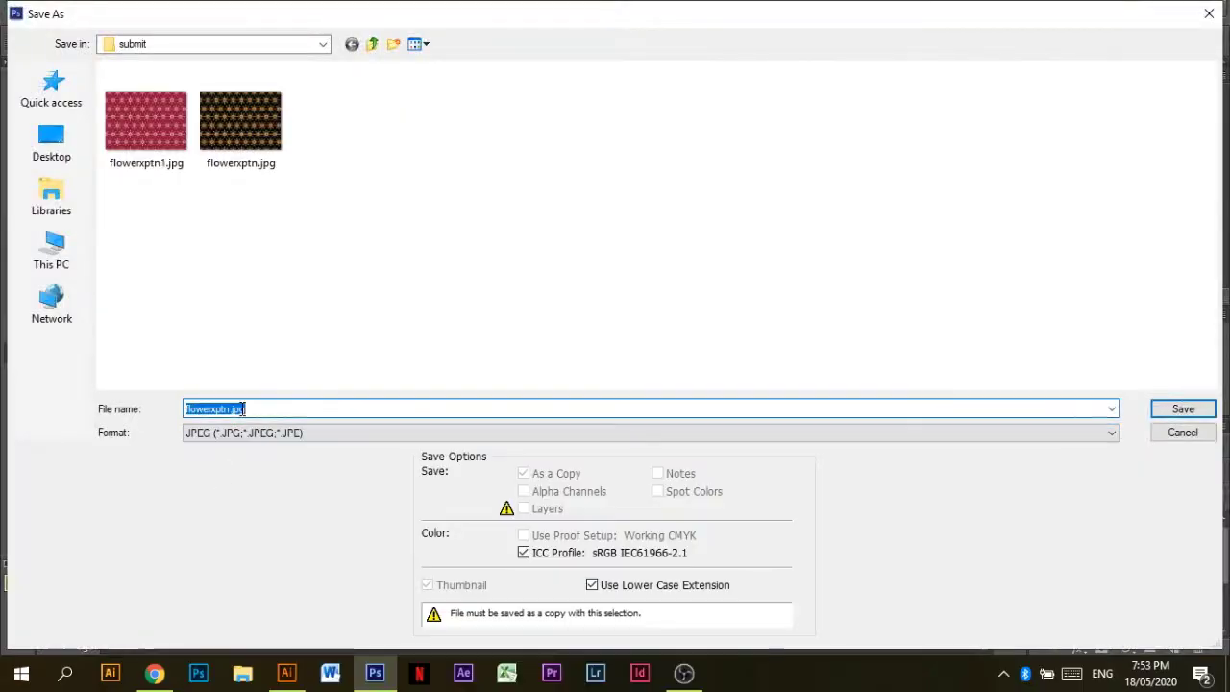
{"action": "type", "text": "flowerxptn2"}
{"action": "left_click", "coordinate": [1182, 408]}
- Save a JPEG copy of the blue pattern as flowerxptn3 in the submit folder
{"action": "left_click", "coordinate": [50, 12]}
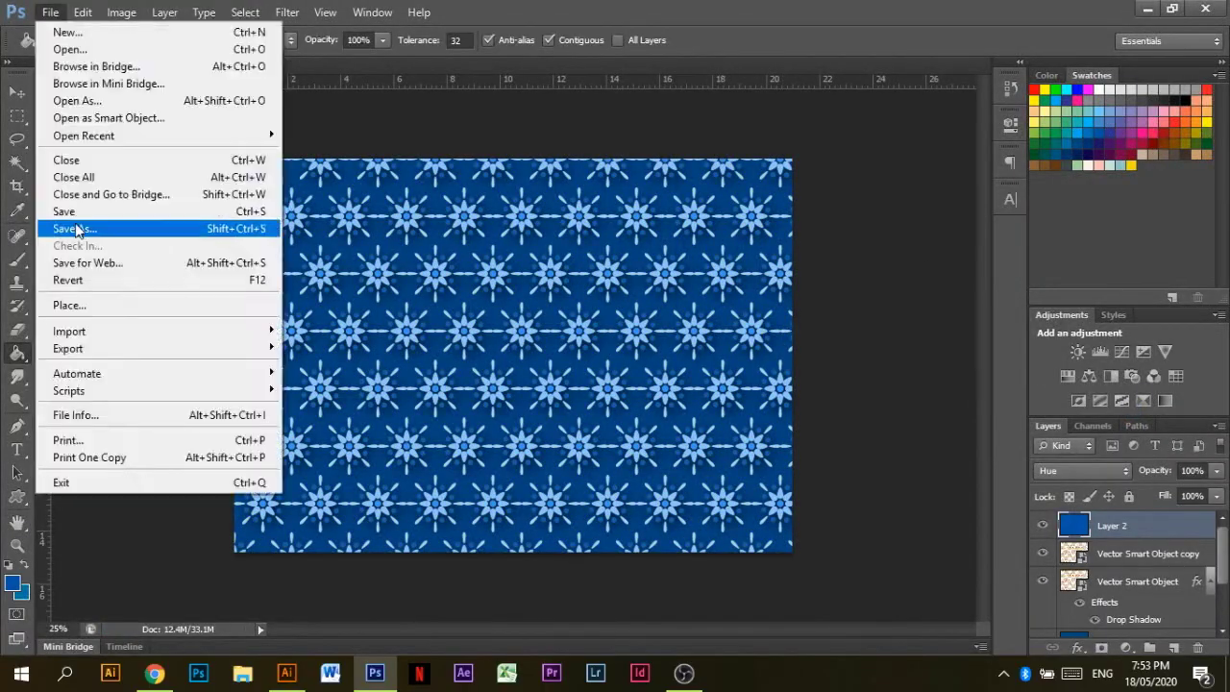
{"action": "left_click", "coordinate": [72, 237]}
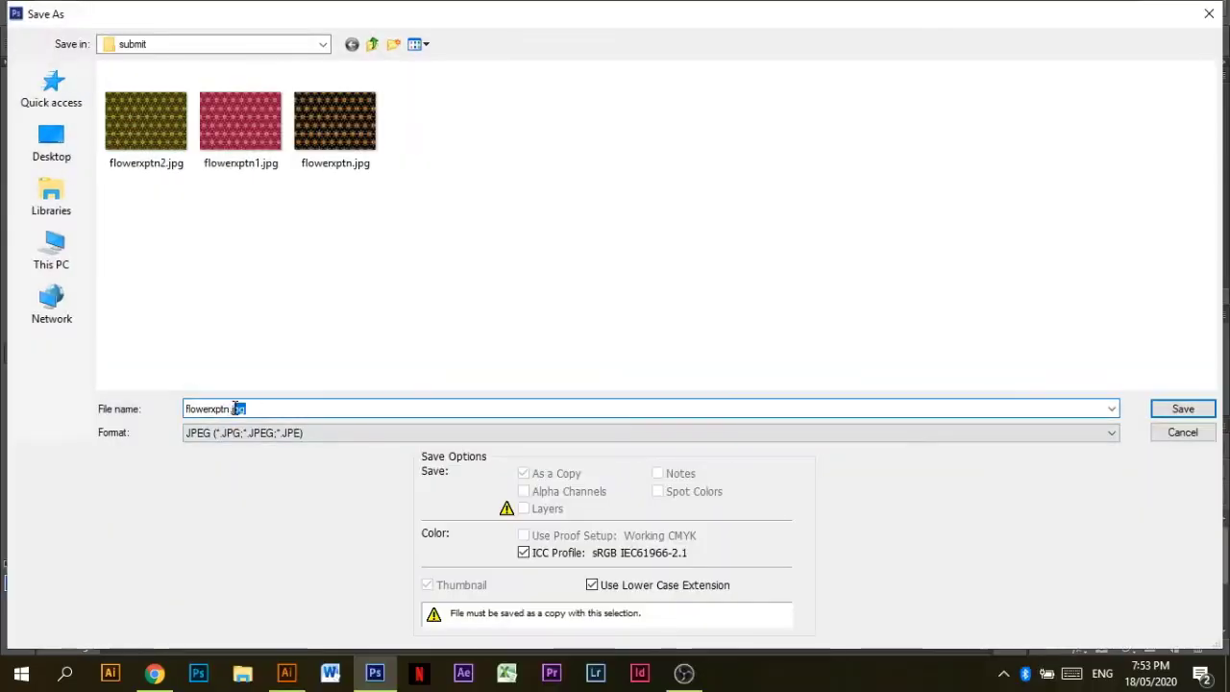
{"action": "key", "text": "Return"}
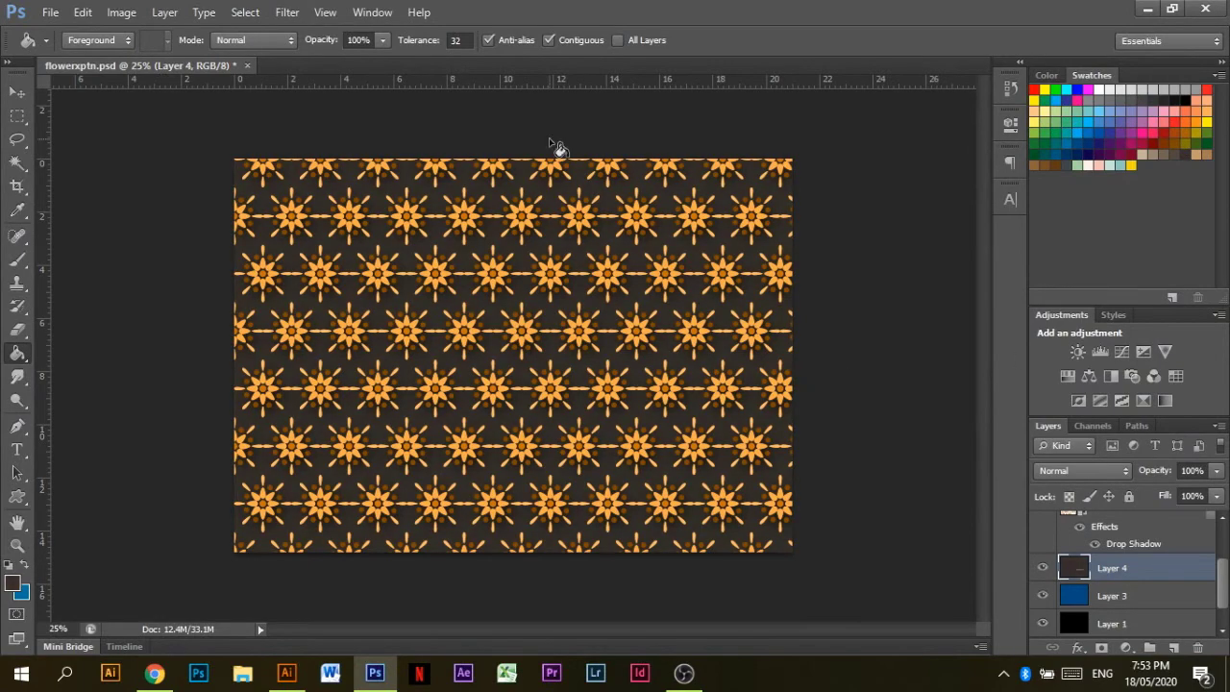
- Refill the dark Layer 4 behind the flowers with an orange swatch color
{"action": "left_click", "coordinate": [1201, 125]}
{"action": "key", "text": "alt+BackSpace"}
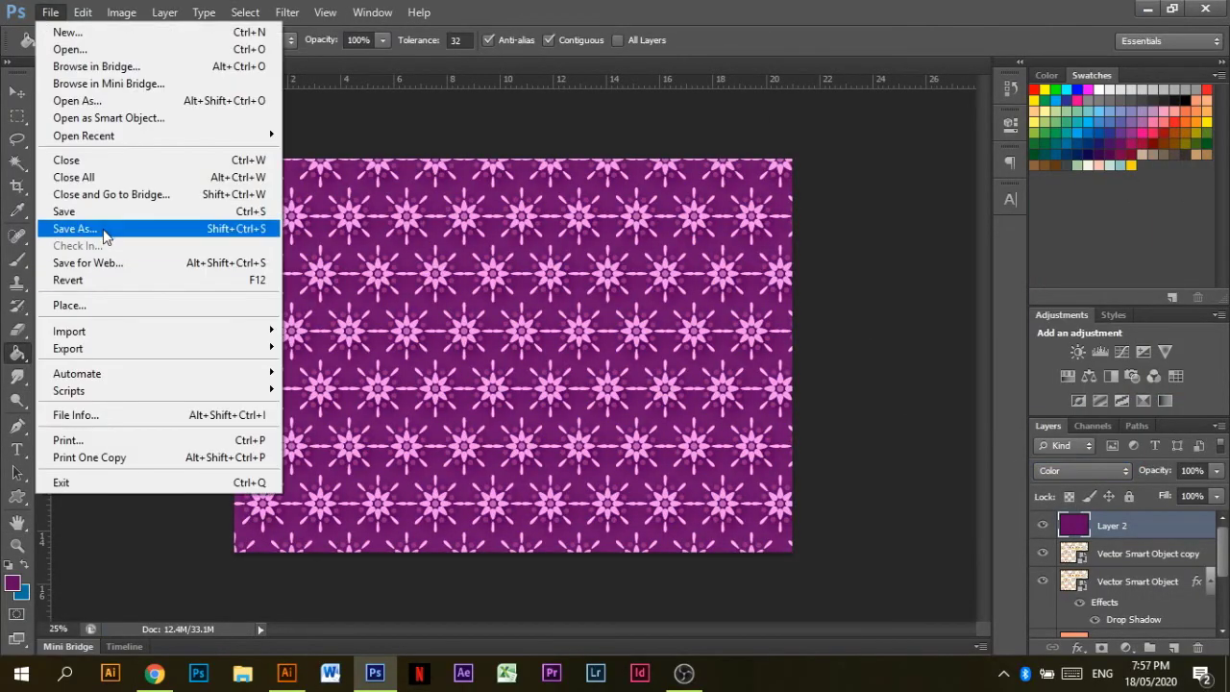
- Open the Save As dialog for the purple version of the pattern
{"action": "left_click", "coordinate": [75, 229]}
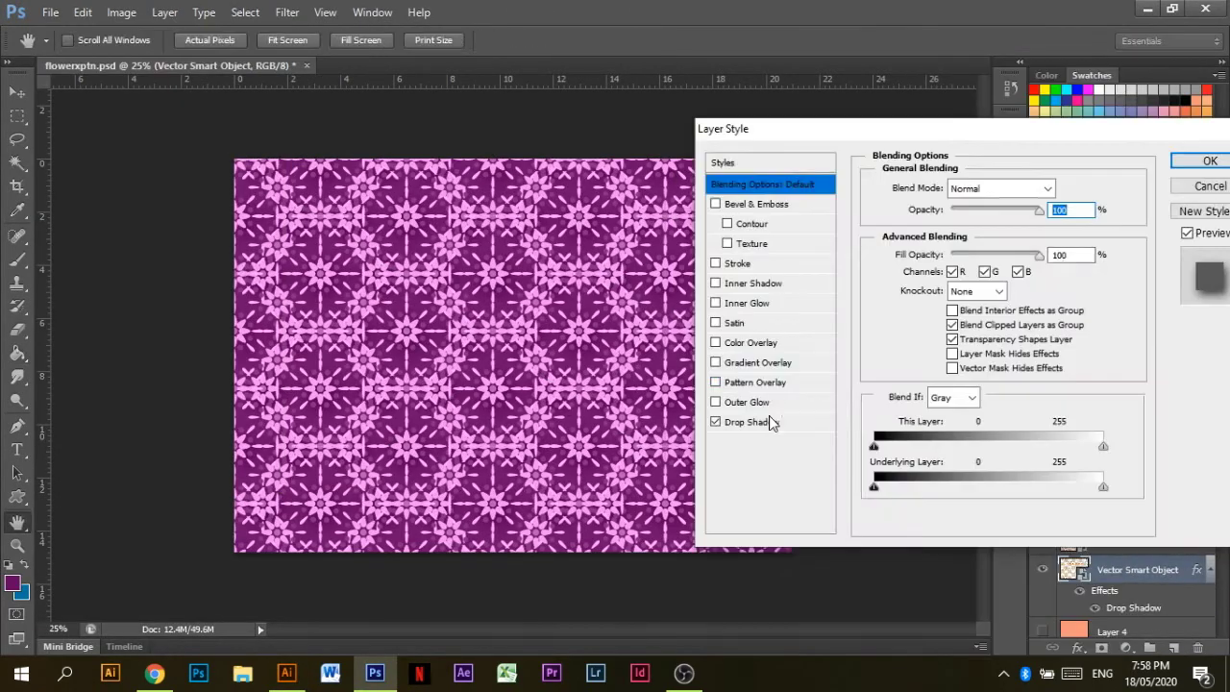
- Adjust the Drop Shadow of the Vector Smart Object layer and hide that layer
{"action": "left_click", "coordinate": [769, 421]}
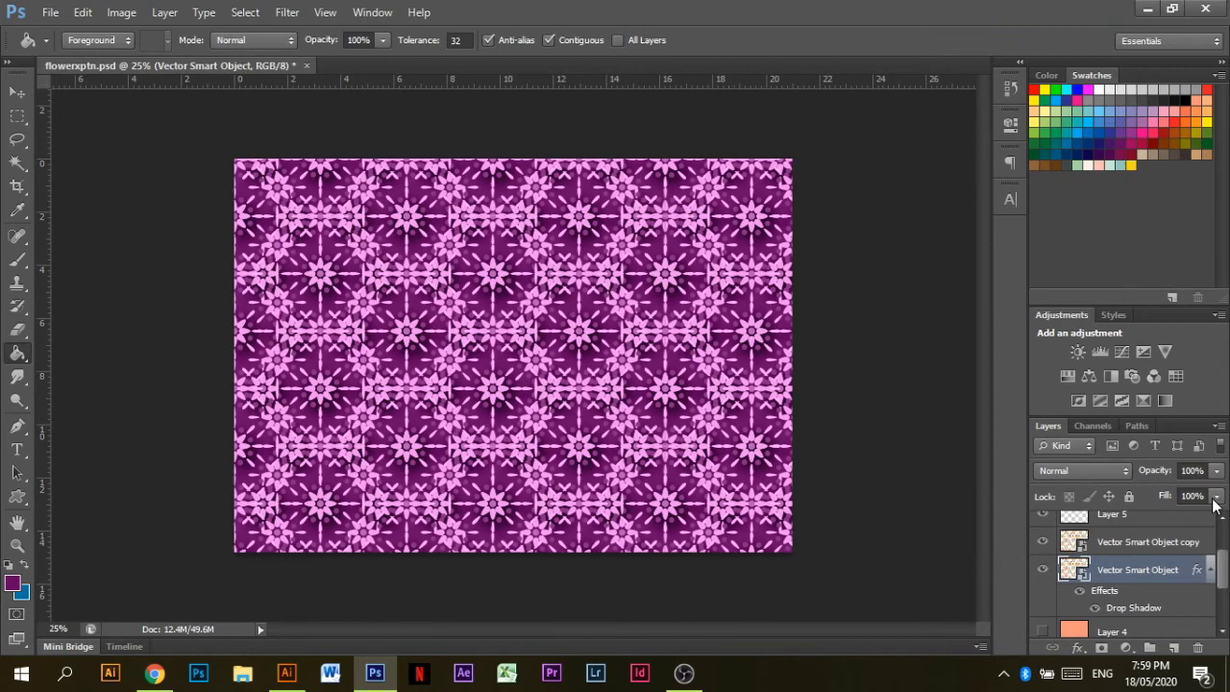
{"action": "left_click", "coordinate": [1043, 569]}
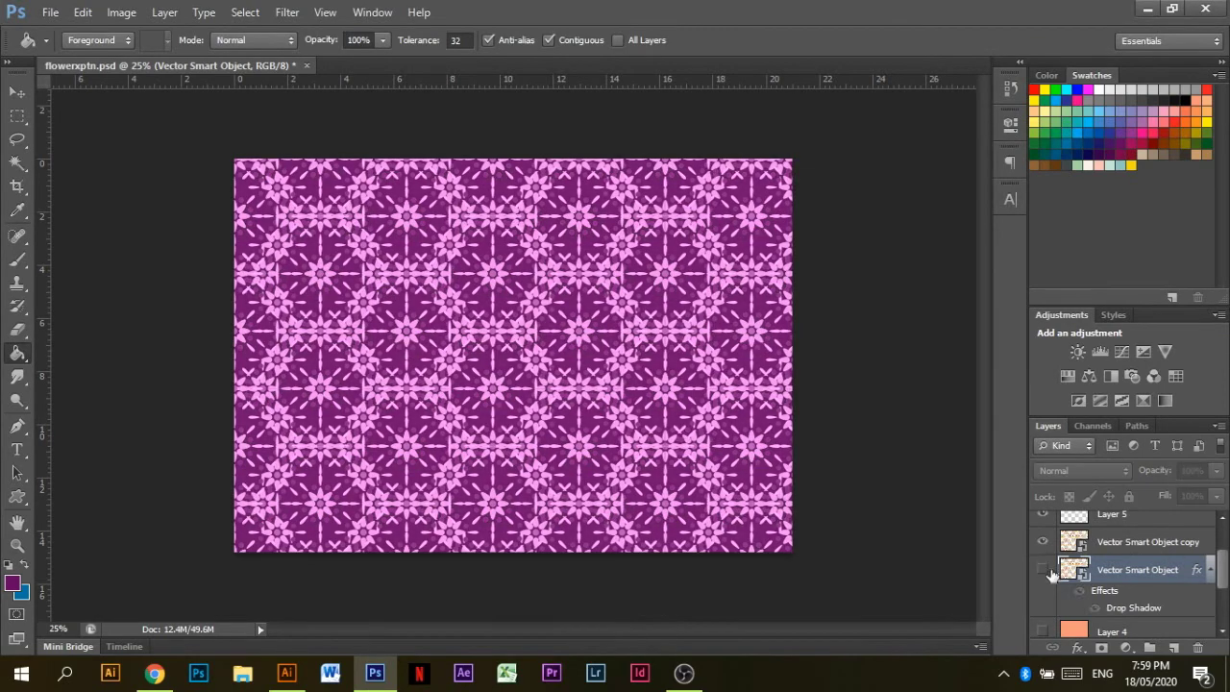
- Lower the opacity of the Vector Smart Object copy layer
{"action": "left_click", "coordinate": [1144, 542]}
{"action": "left_click_drag", "start_coordinate": [1216, 470], "coordinate": [1155, 506]}
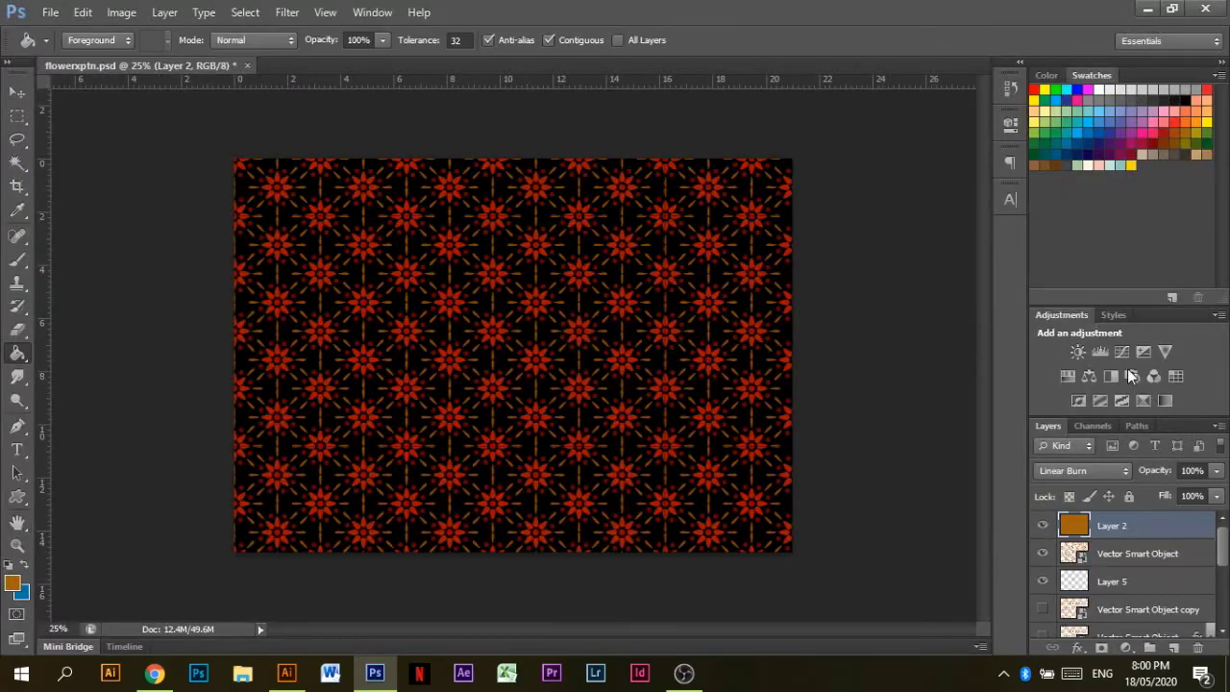
- Save a JPEG copy of the current pattern as flowerxptn13 in the submit folder
{"action": "left_click", "coordinate": [1223, 631]}
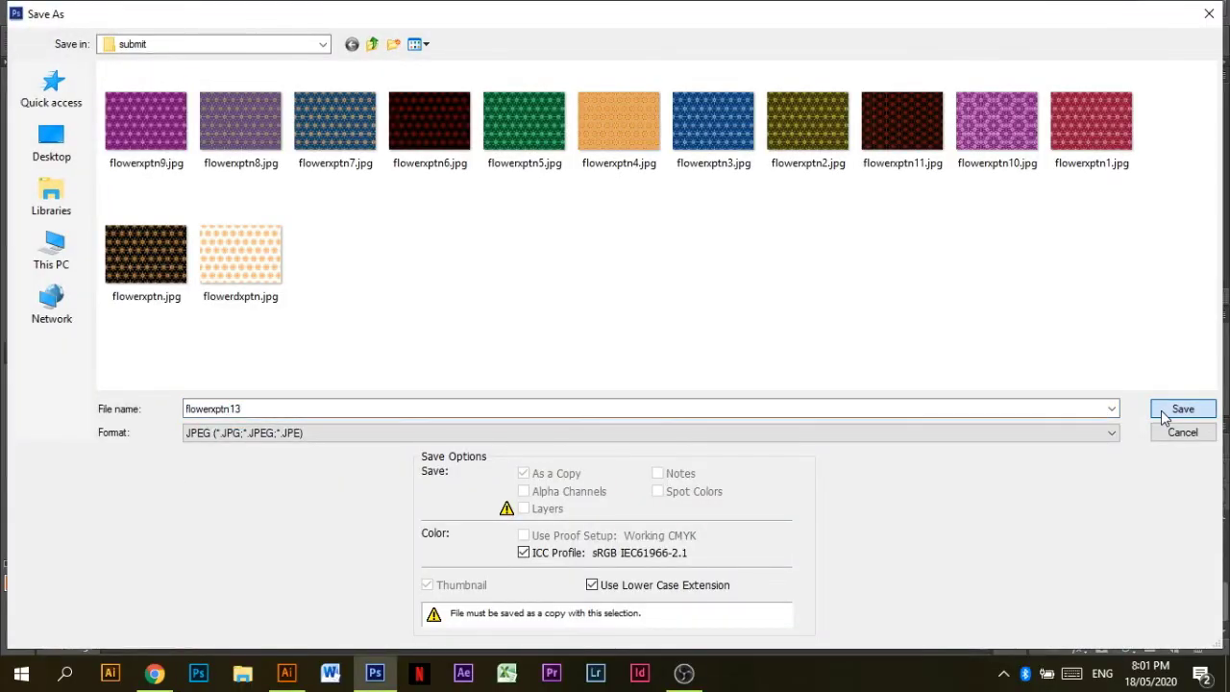
{"action": "left_click", "coordinate": [1181, 409]}
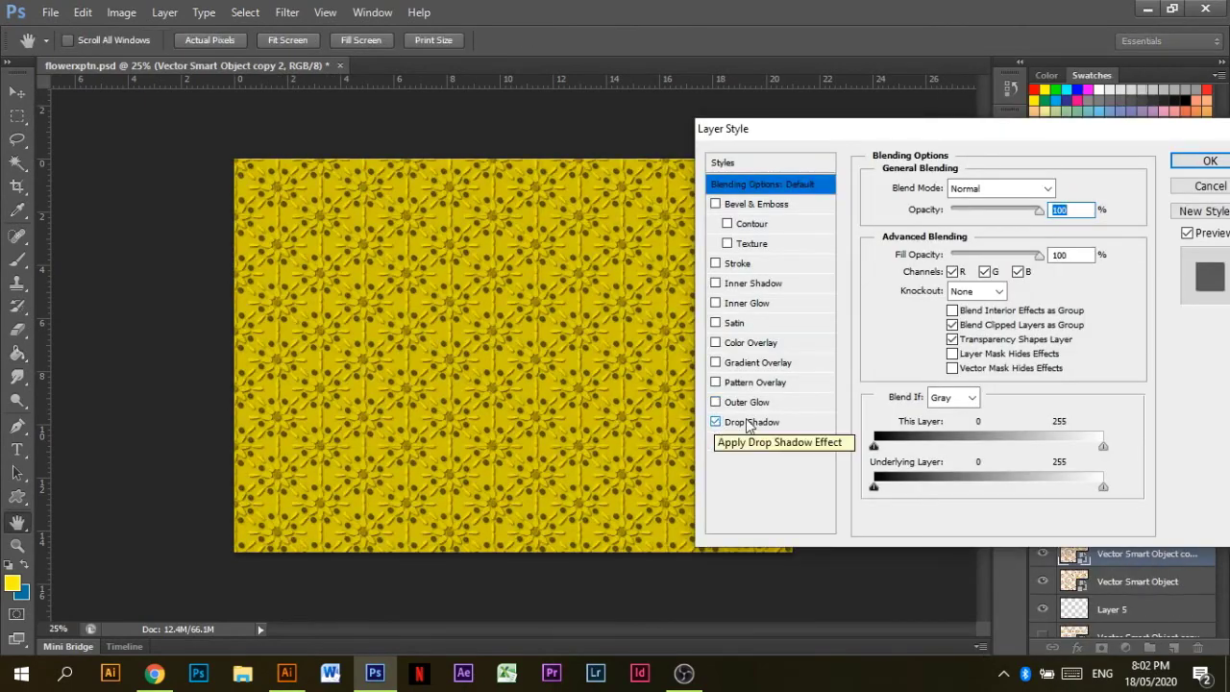
- Open the Drop Shadow settings of the Vector Smart Object copy 2 layer
{"action": "left_click", "coordinate": [730, 422]}
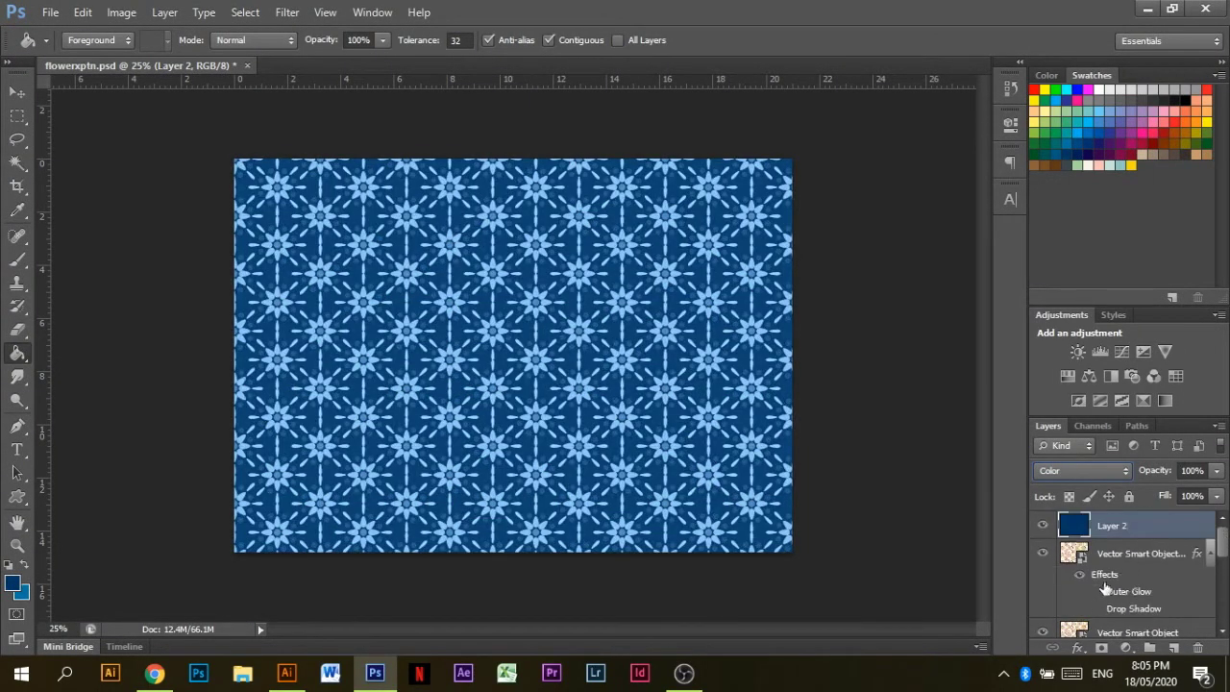
- Try one blend mode after another on the dark blue Layer 2, going up the list from Color
{"action": "key", "text": "Up"}
{"action": "key", "text": "Up"}
{"action": "key", "text": "Up"}
{"action": "key", "text": "Up"}
{"action": "key", "text": "Up"}
{"action": "key", "text": "Up"}
{"action": "key", "text": "Up"}
{"action": "key", "text": "Up"}
{"action": "key", "text": "Up"}
{"action": "key", "text": "Up"}
{"action": "key", "text": "Up"}
{"action": "key", "text": "Up"}
{"action": "key", "text": "Up"}
{"action": "key", "text": "Up"}
{"action": "key", "text": "Up"}
{"action": "key", "text": "Up"}
{"action": "key", "text": "Up"}
{"action": "key", "text": "Up"}
{"action": "key", "text": "Up"}
{"action": "key", "text": "Up"}
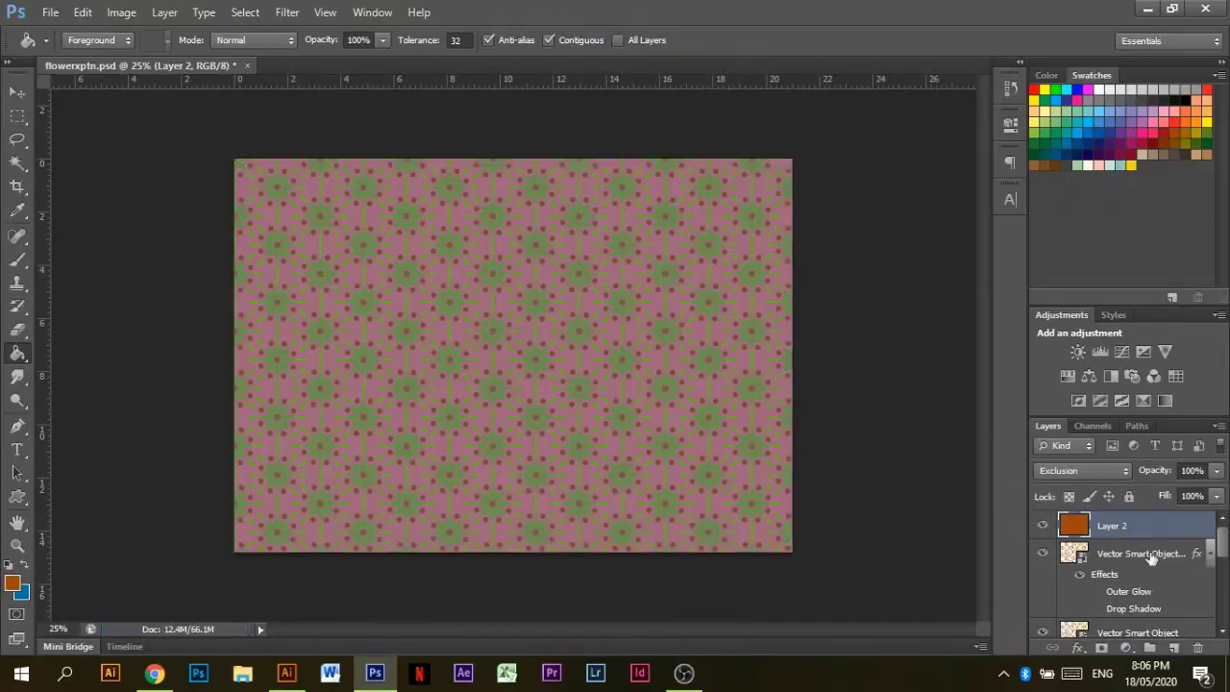
- Set the blend mode of the brownish-orange Layer 2 to Subtract
{"action": "left_click", "coordinate": [1083, 470]}
{"action": "left_click", "coordinate": [1073, 444]}
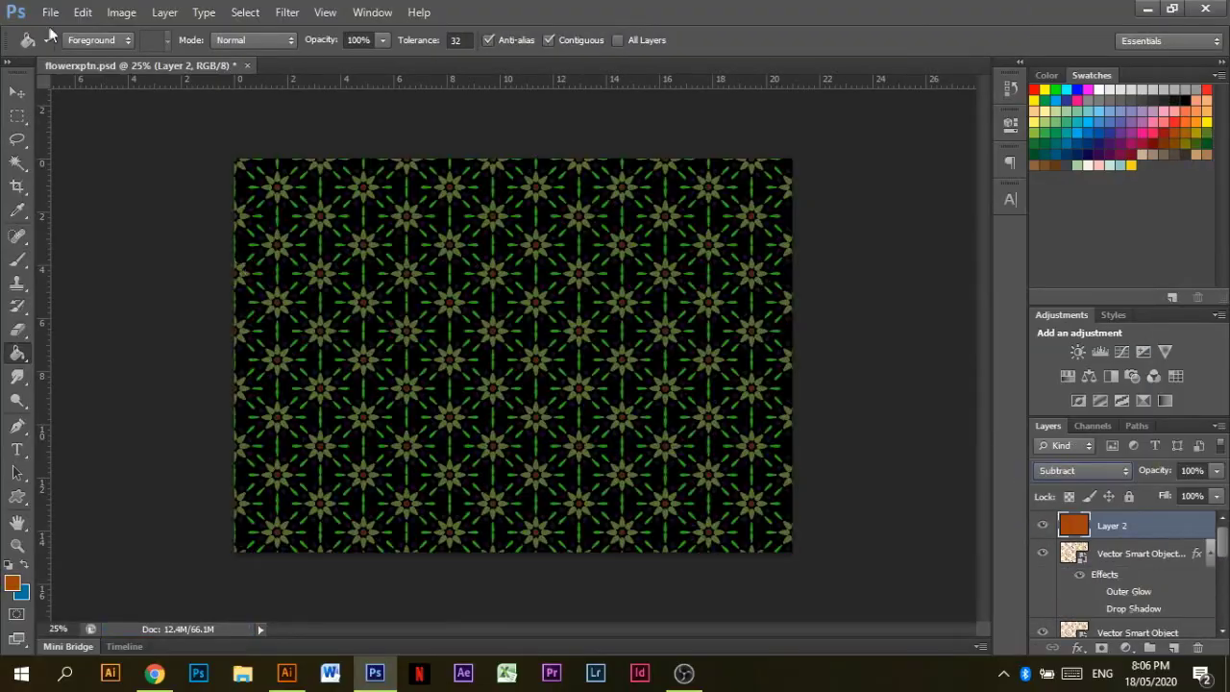